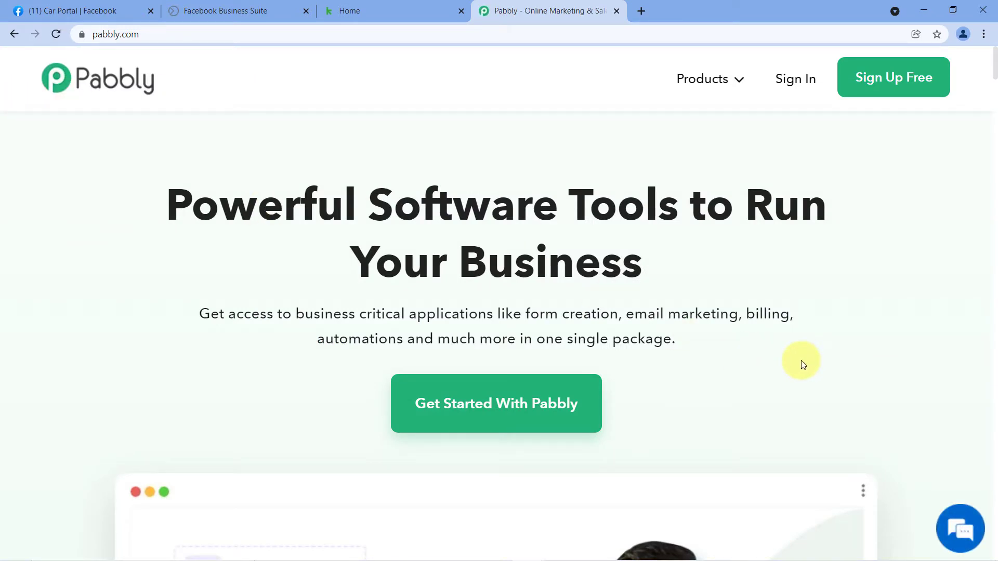
- Launch Pabbly Connect from the account's All Apps list into a new tab
mouse_move(697, 74)
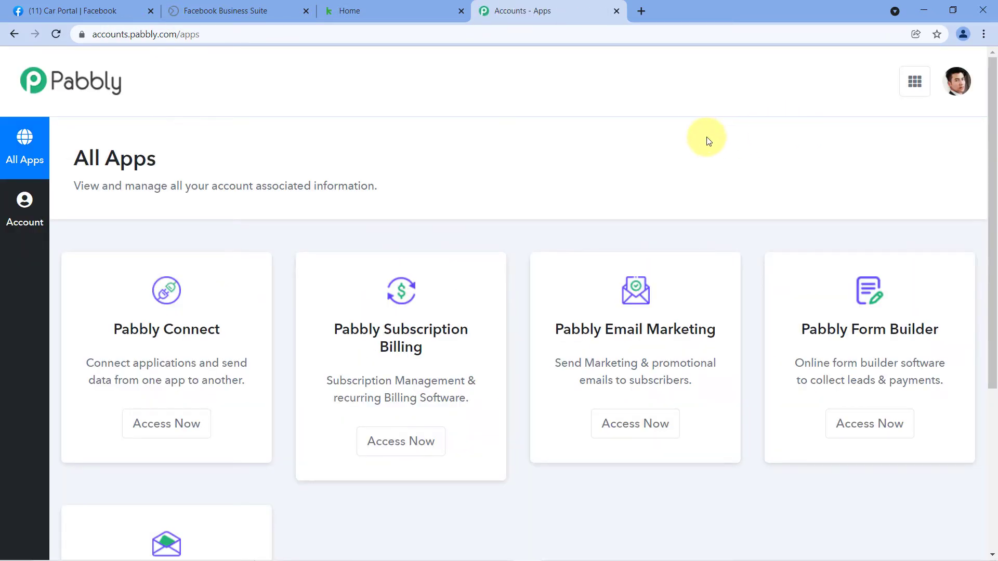
scroll(708, 140, down, 4)
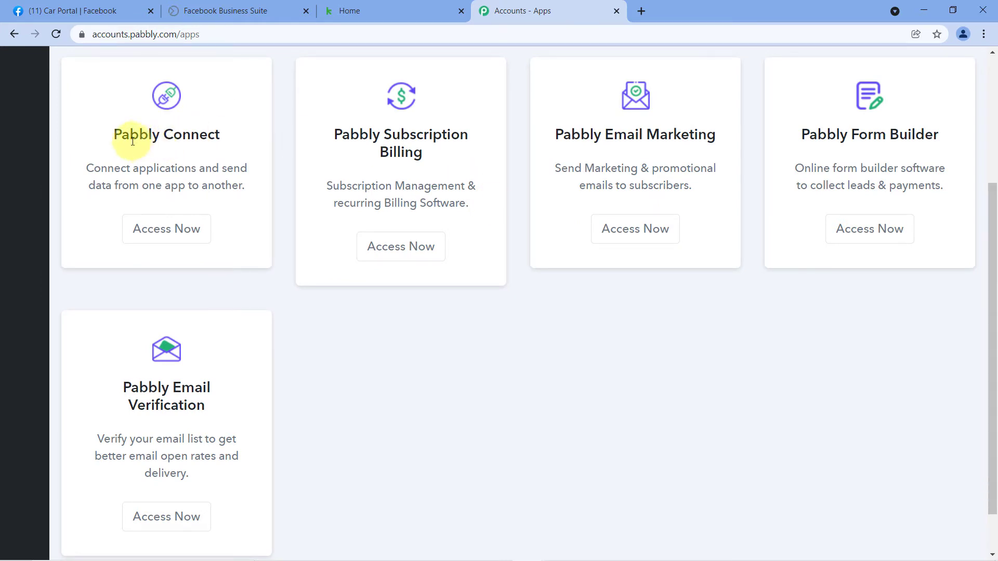
click(178, 233)
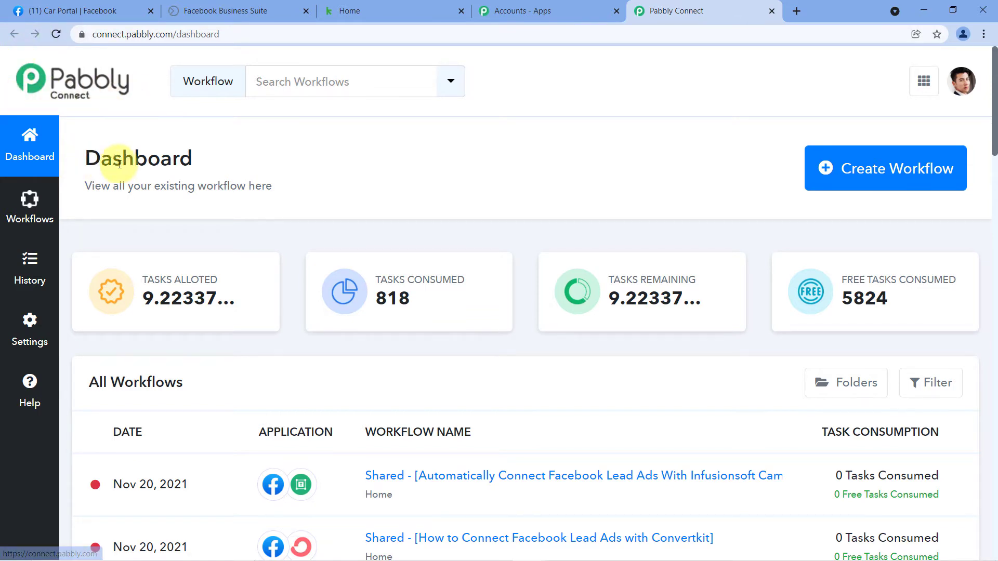
- Create a new workflow named 'Facebook Lead Ads to Keap'
click(873, 171)
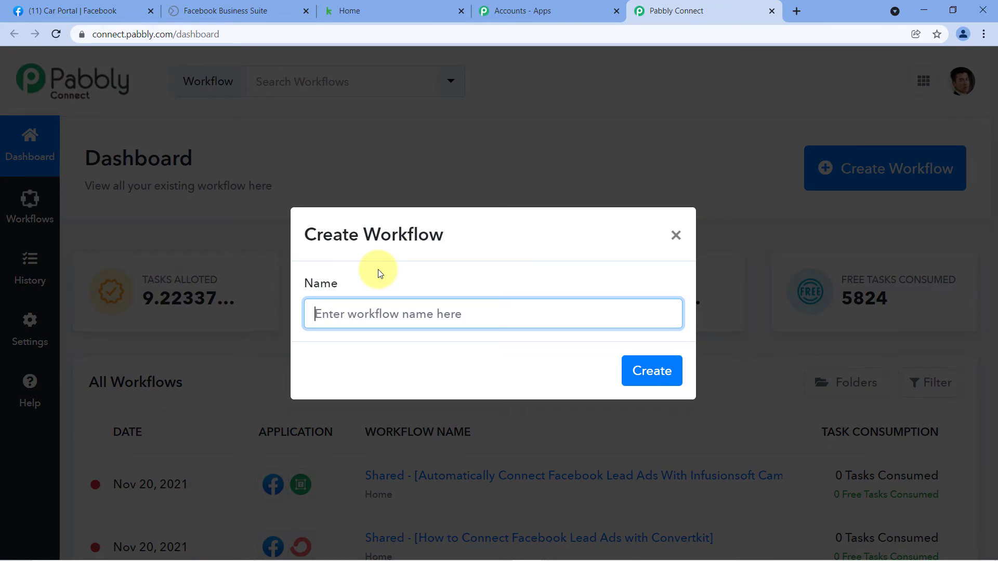
text(Facebook Lead Ads to Kea)
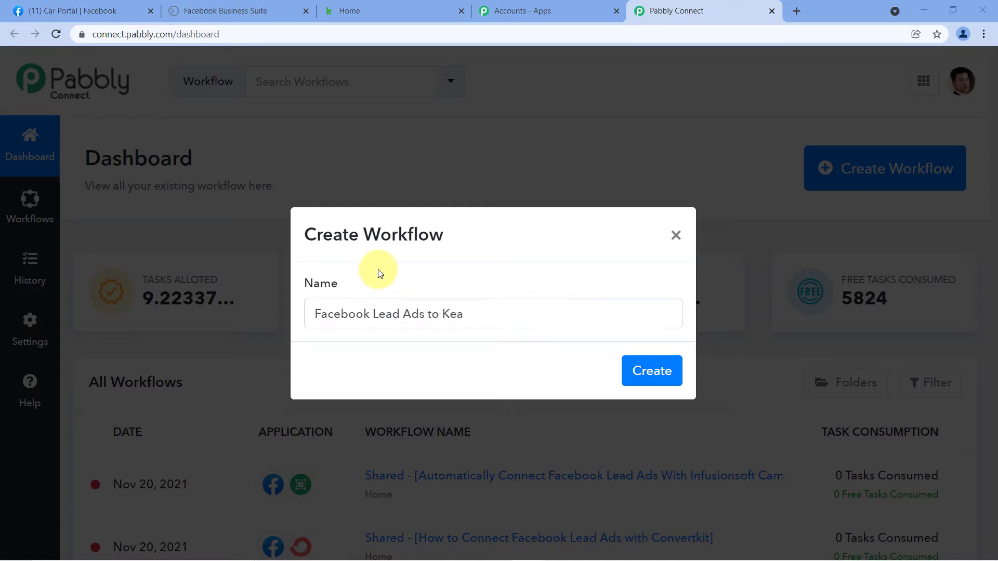
click(535, 314)
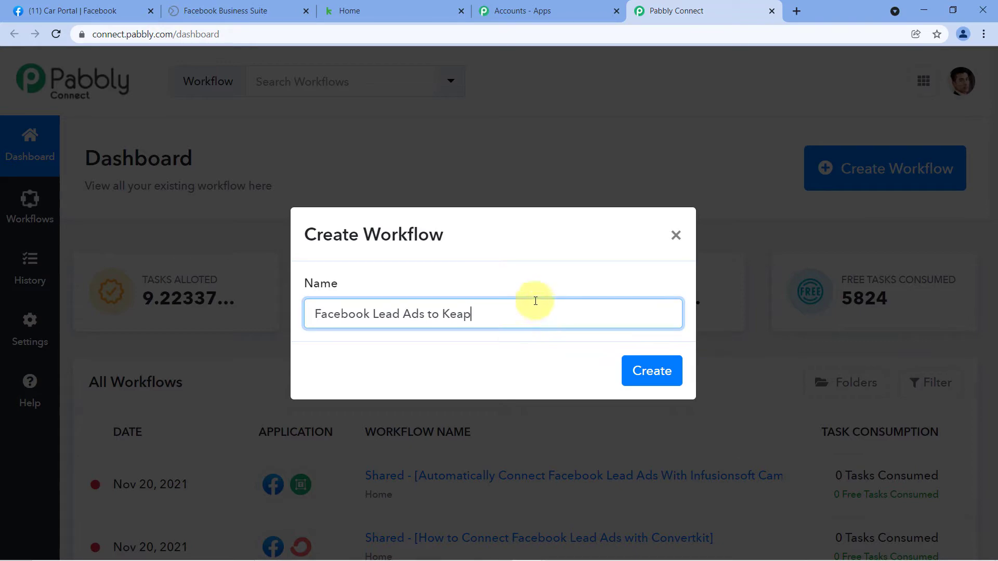
click(651, 371)
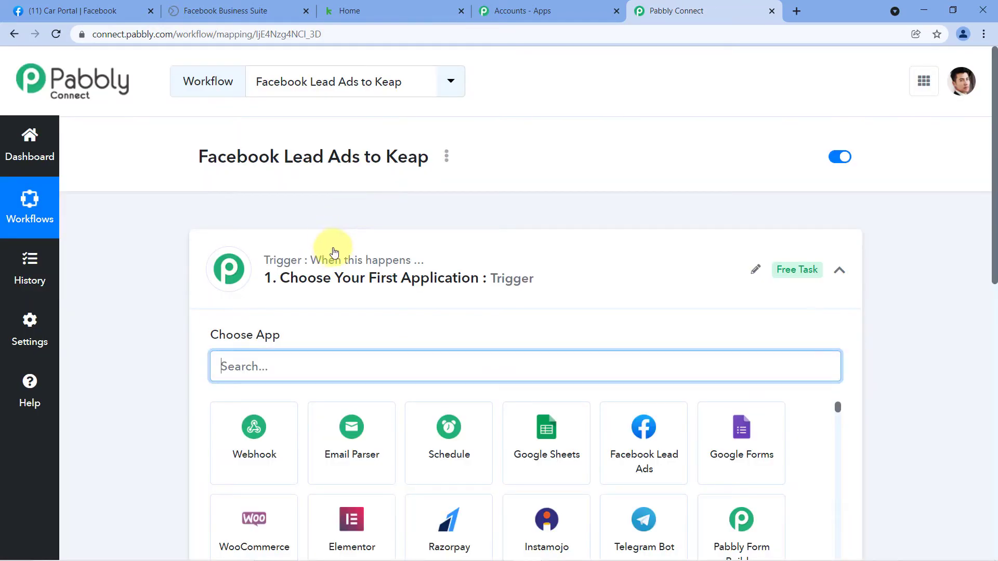
click(335, 252)
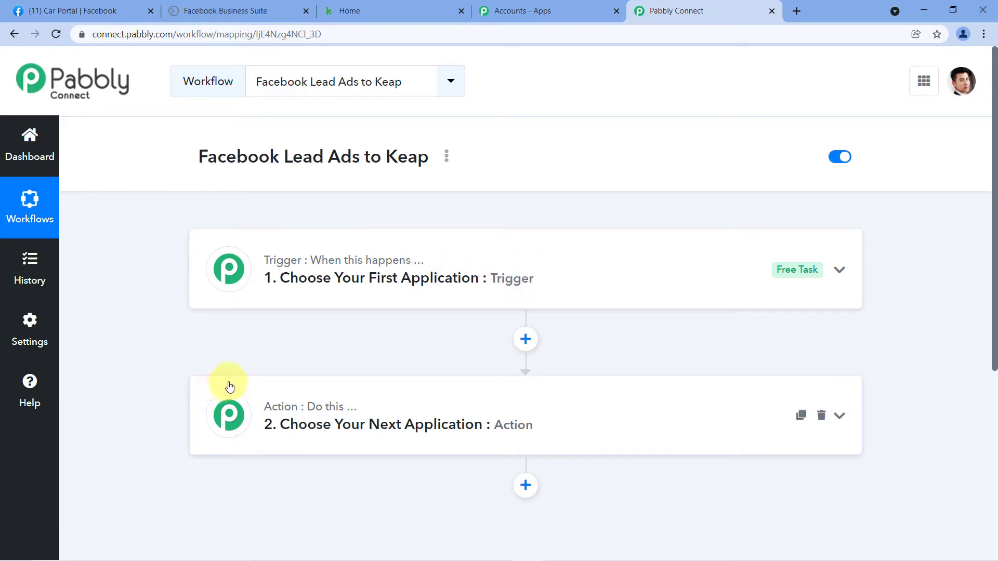
- Set the trigger app to Facebook Lead Ads with the New Lead event
click(324, 254)
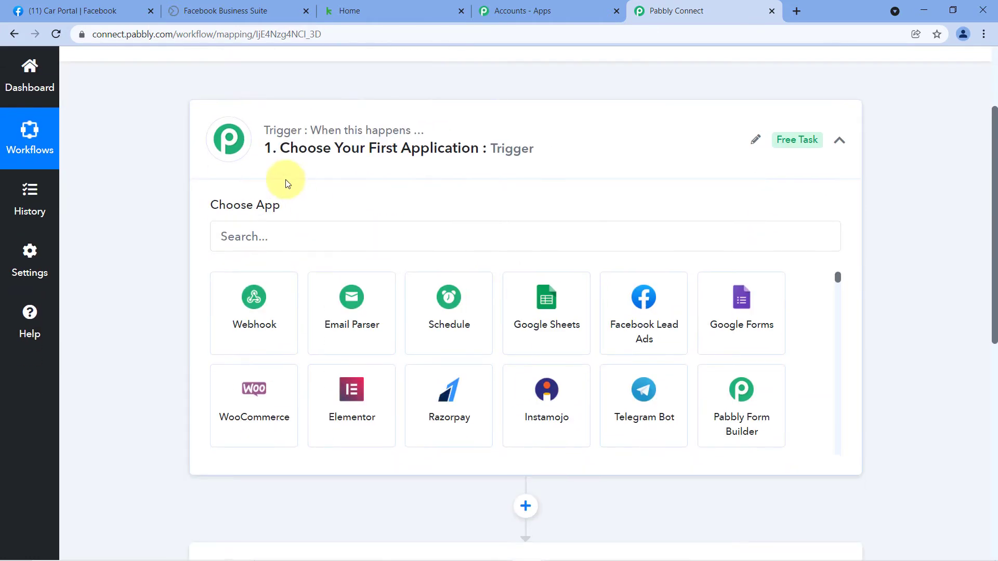
click(233, 237)
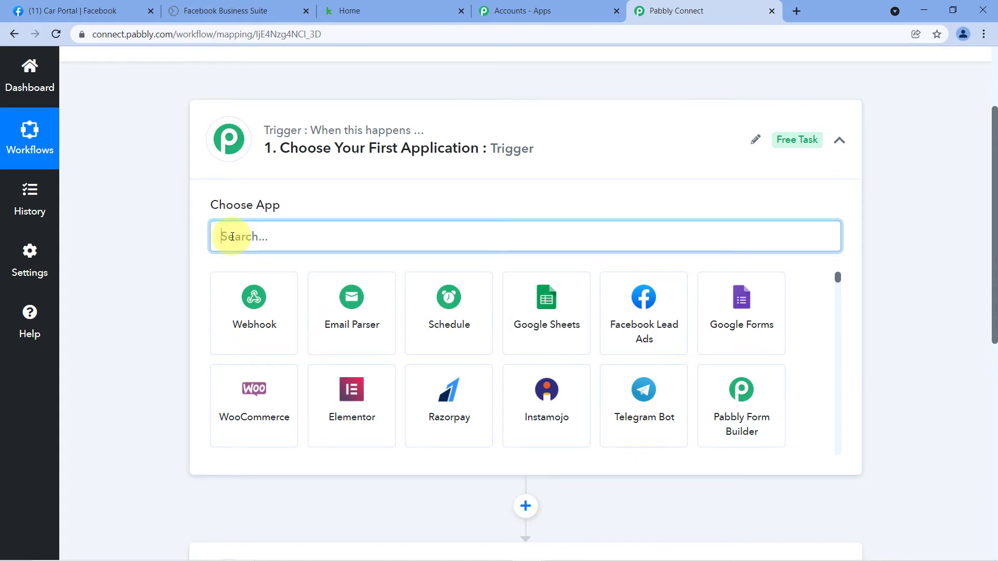
text(Facebook Lead Ads)
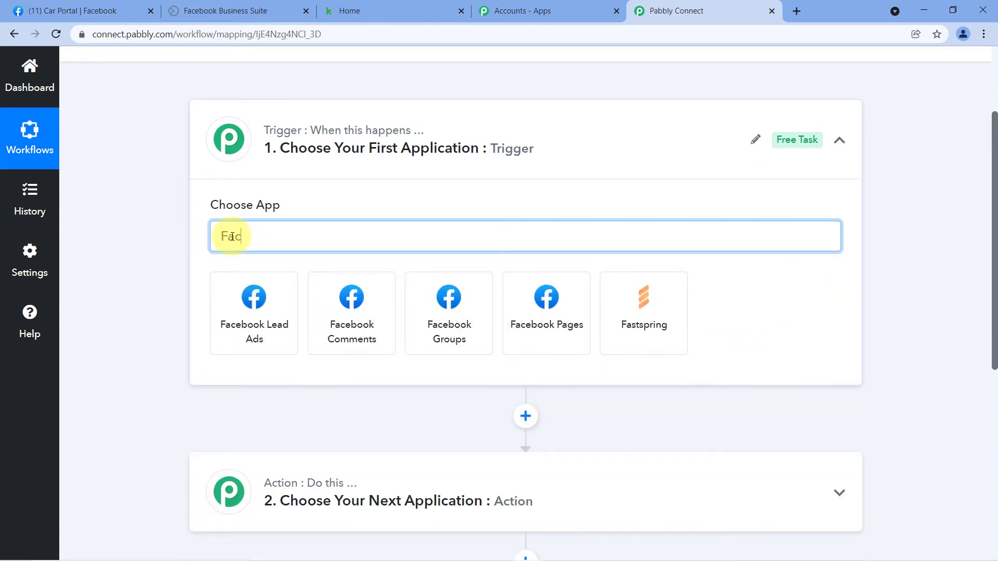
click(263, 318)
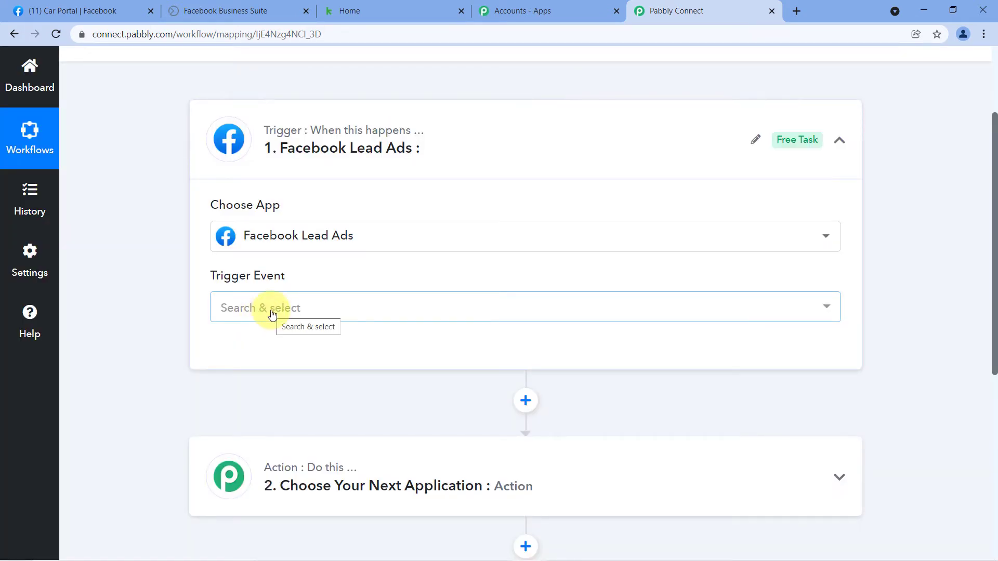
click(271, 315)
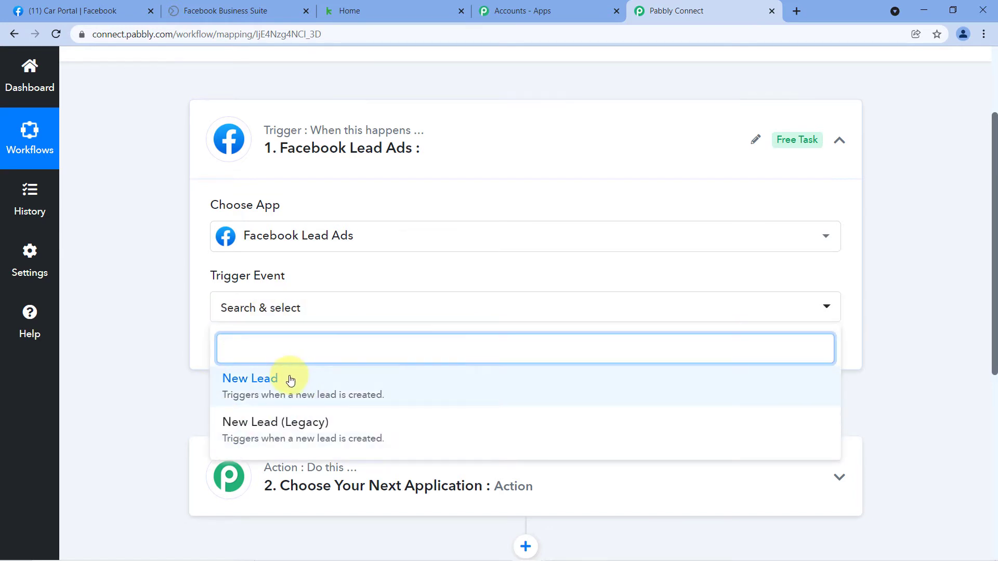
click(290, 381)
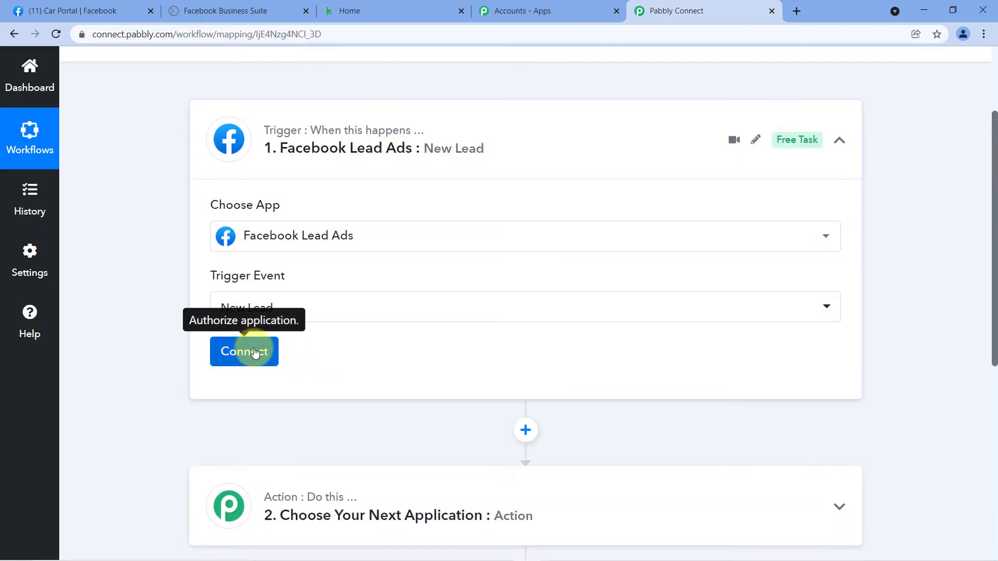
- Add and authorize a new Facebook Lead Ads account connection
click(254, 352)
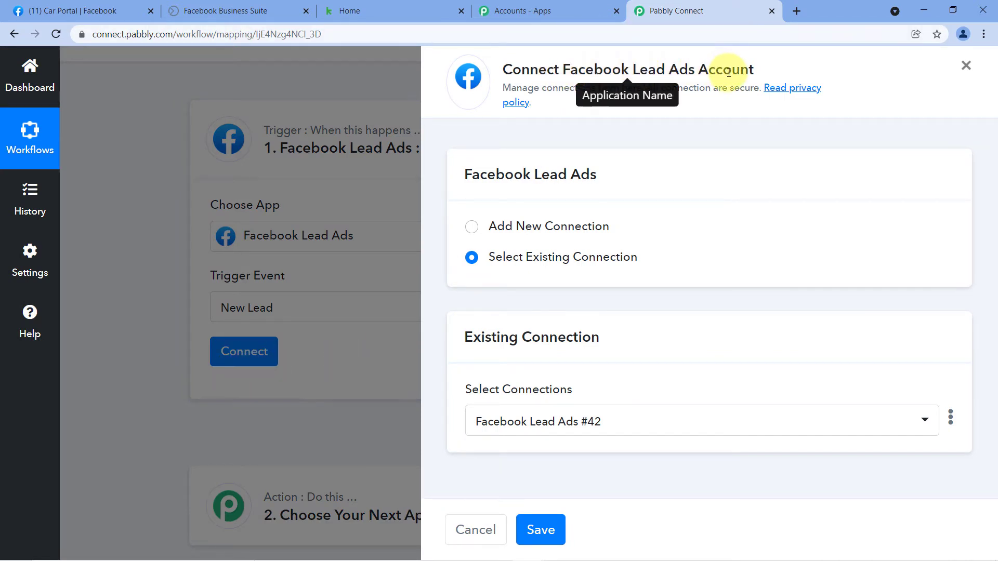
click(472, 235)
click(572, 408)
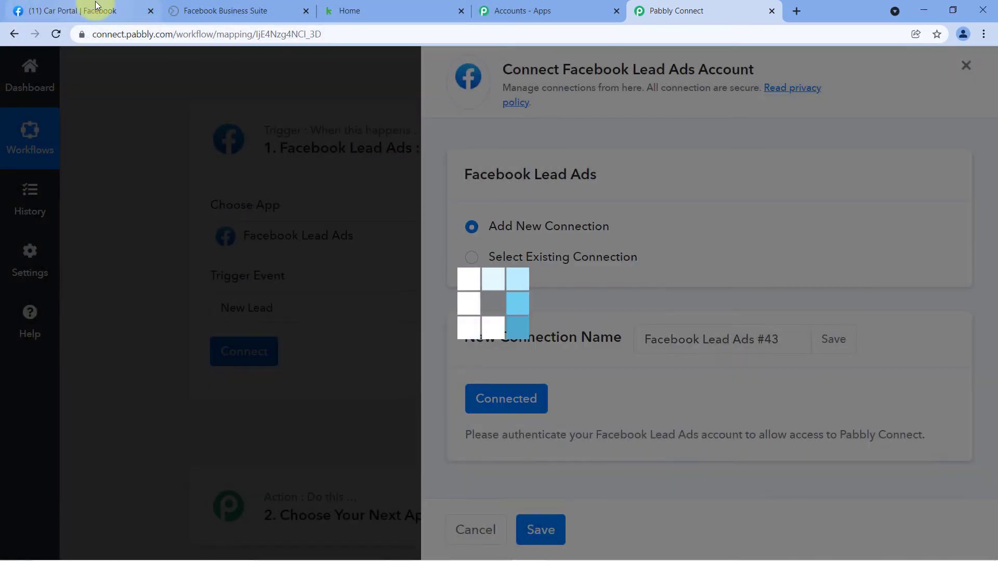
click(96, 7)
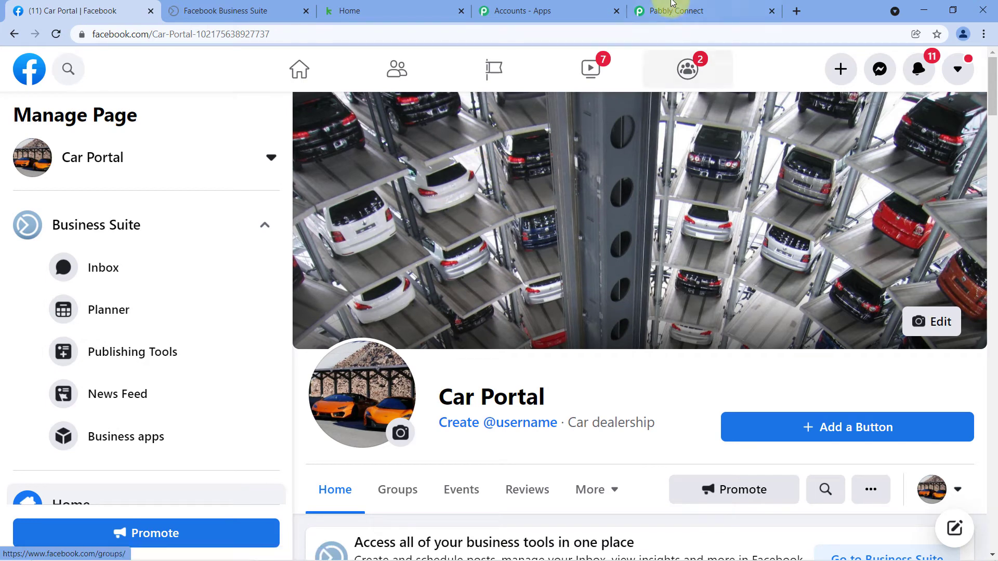
click(672, 6)
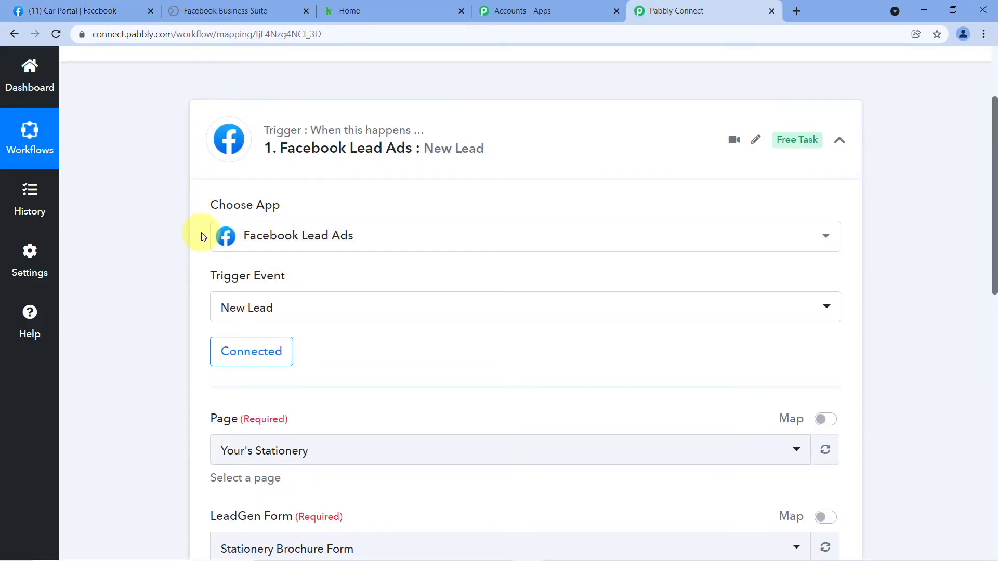
- Compare the trigger's Page list with the managed pages shown in Facebook
scroll(202, 237, down, 3)
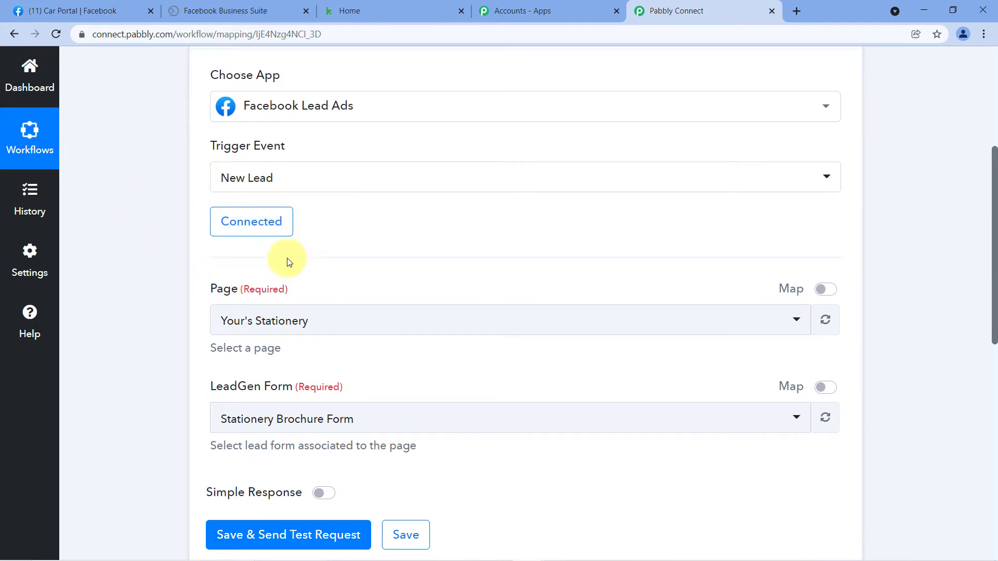
scroll(309, 249, down, 1)
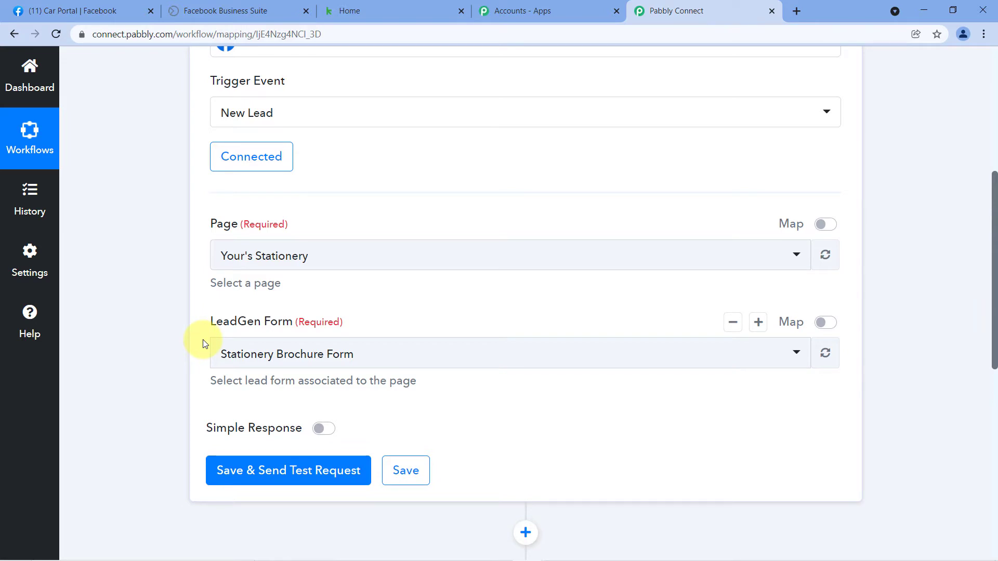
click(359, 255)
scroll(270, 322, down, 2)
scroll(267, 338, down, 3)
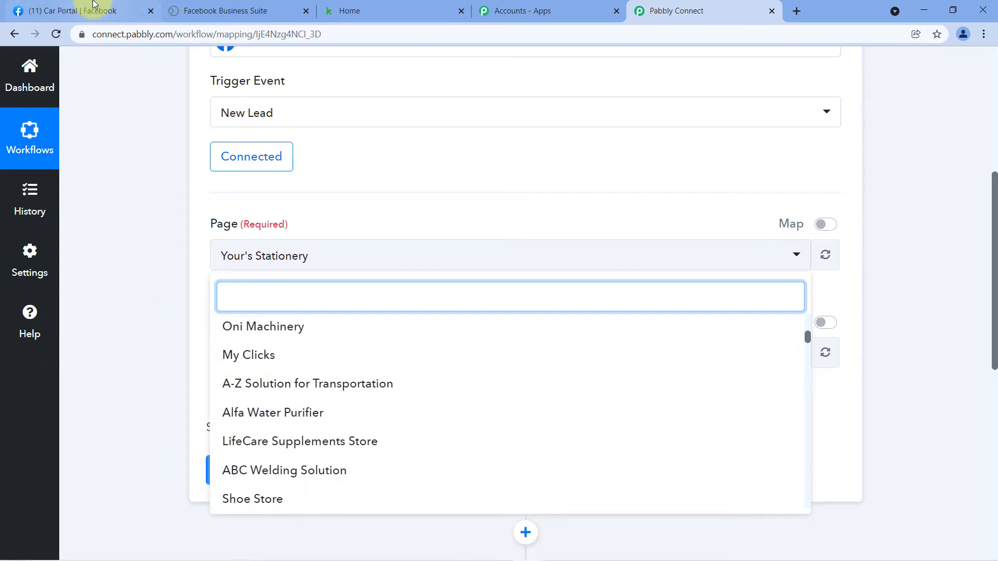
click(94, 8)
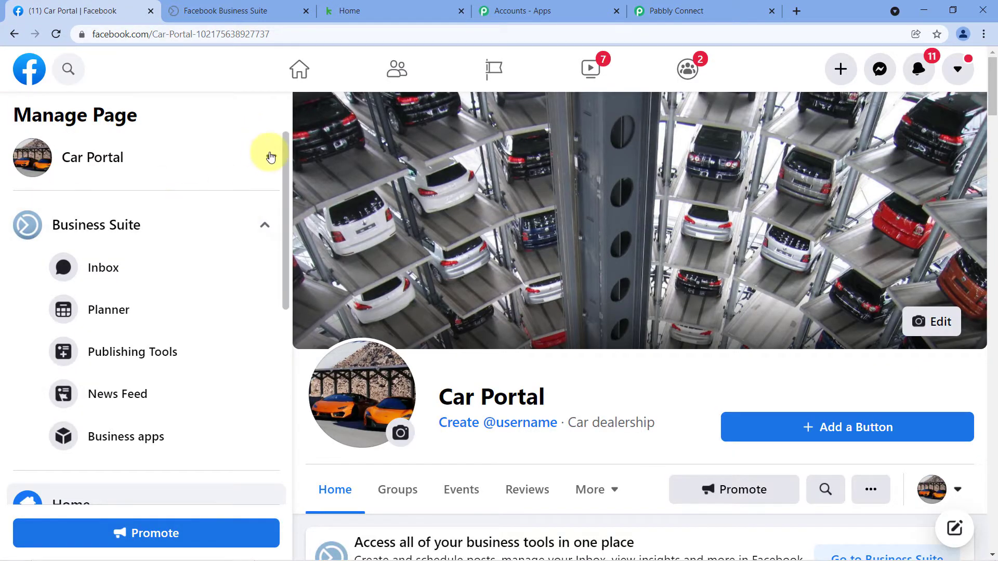
click(270, 157)
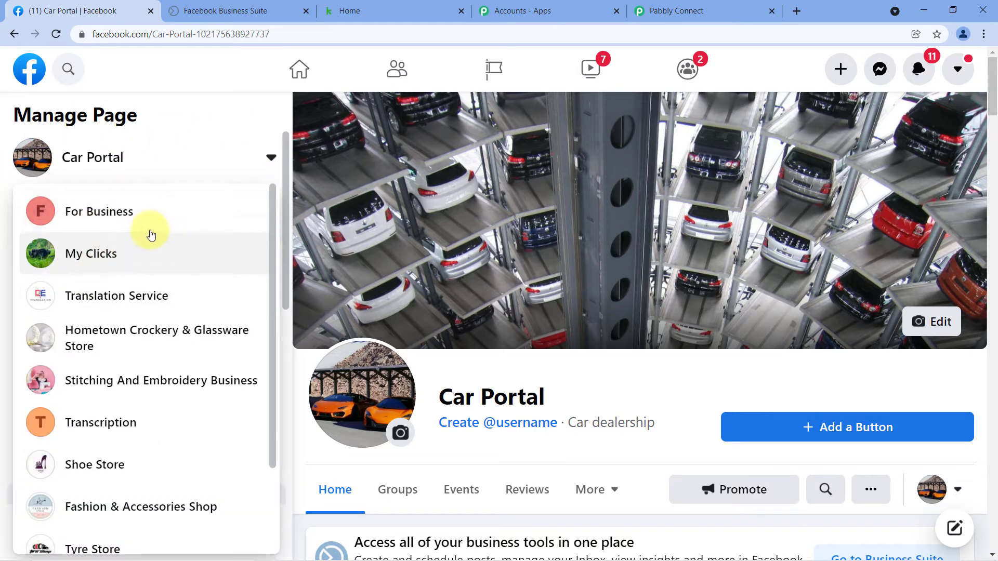
scroll(130, 226, down, 4)
scroll(143, 215, down, 6)
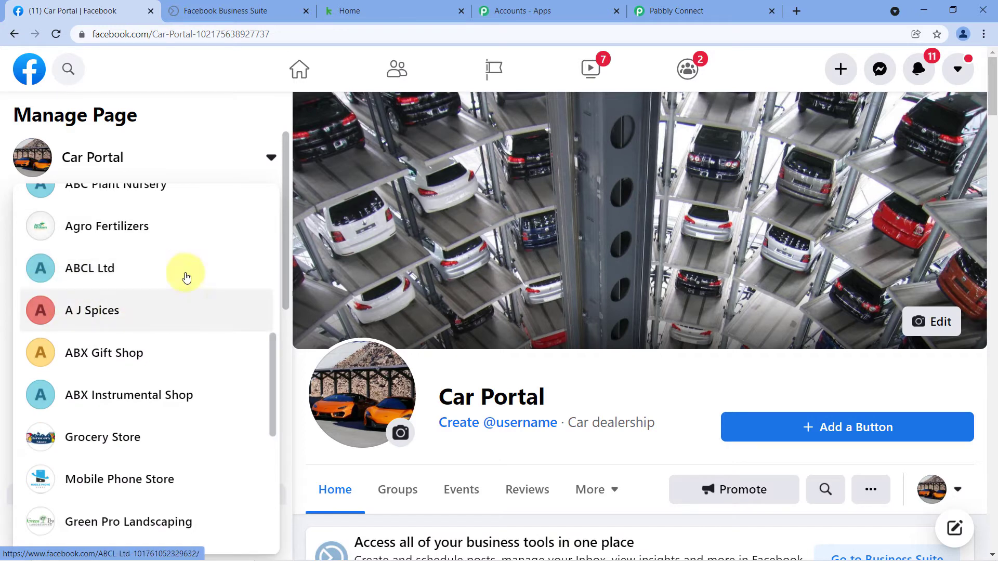
scroll(130, 302, up, 4)
scroll(134, 294, up, 3)
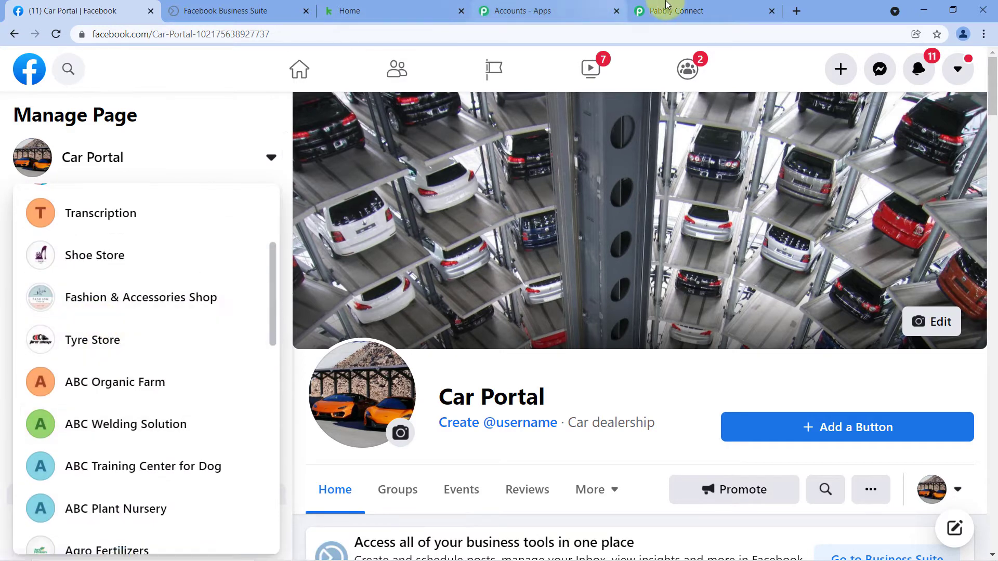
click(652, 6)
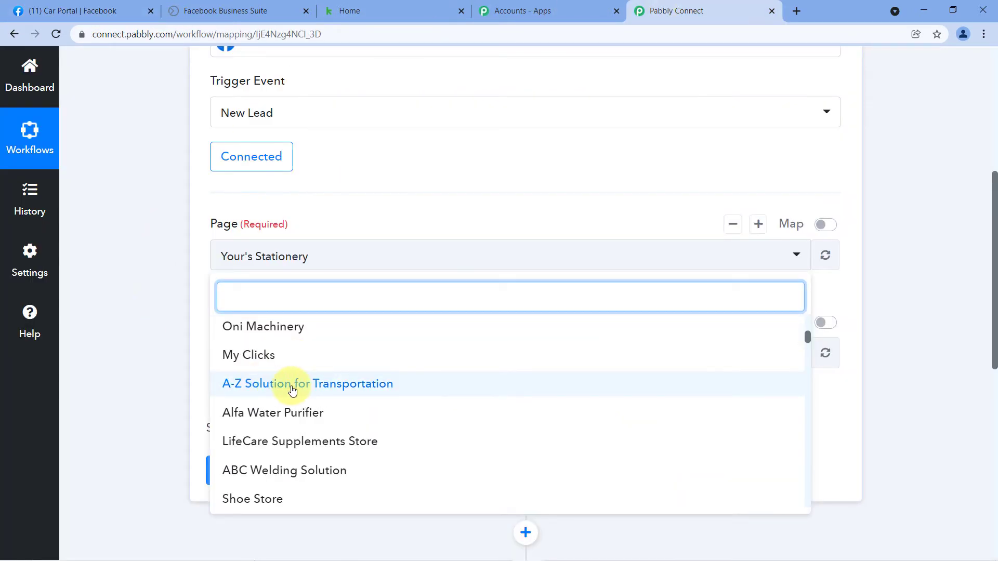
- Search 'Car' and select Car Portal as the trigger's Facebook page
click(98, 10)
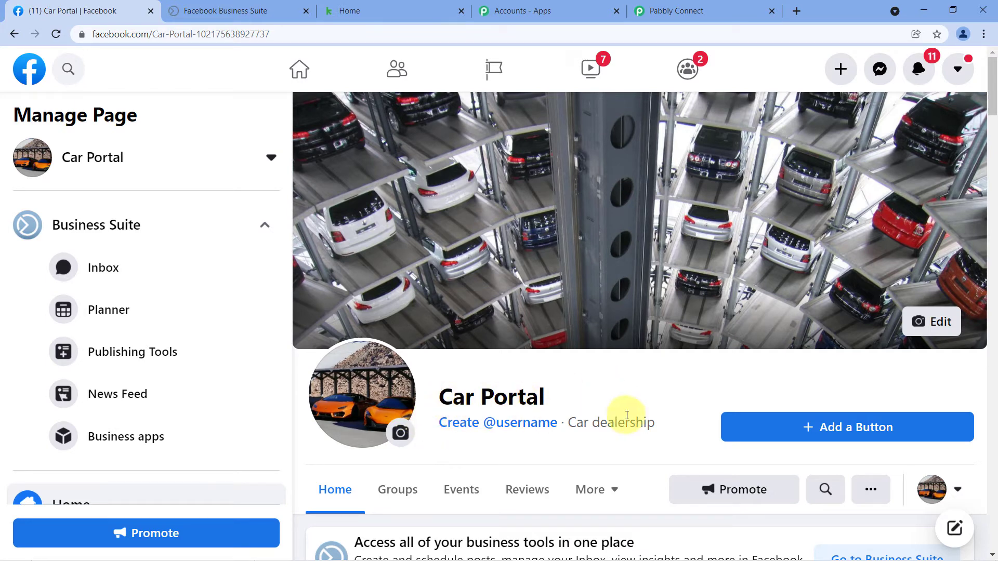
click(709, 11)
click(251, 284)
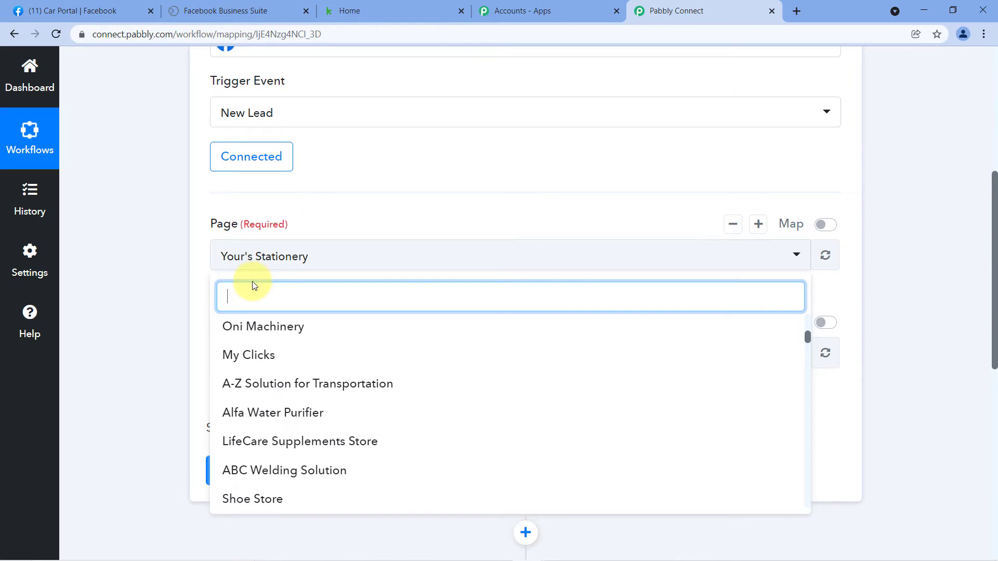
text(Car)
click(261, 354)
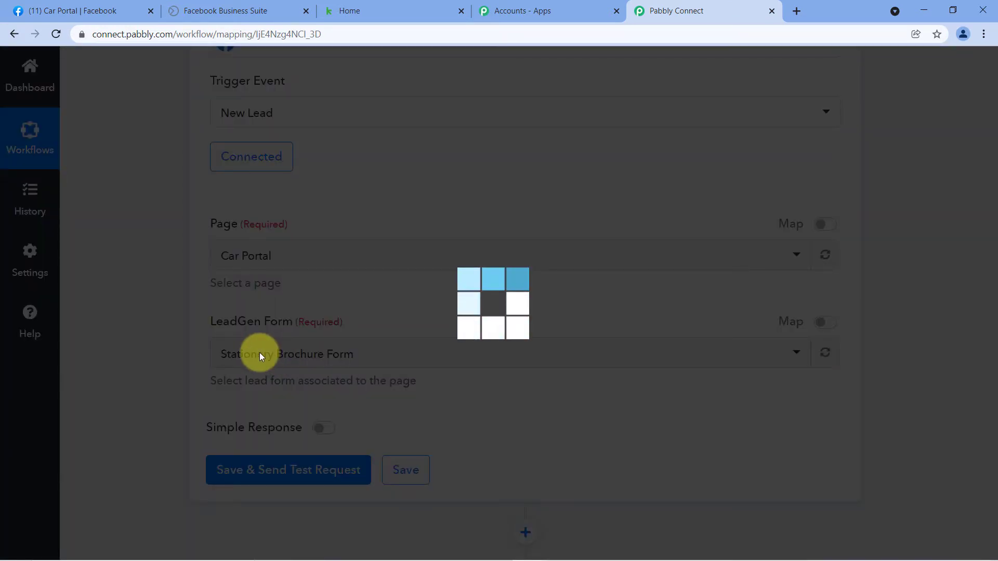
- Select Car Portal as the LeadGen Form after checking the page's forms in Facebook
scroll(260, 352, down, 1)
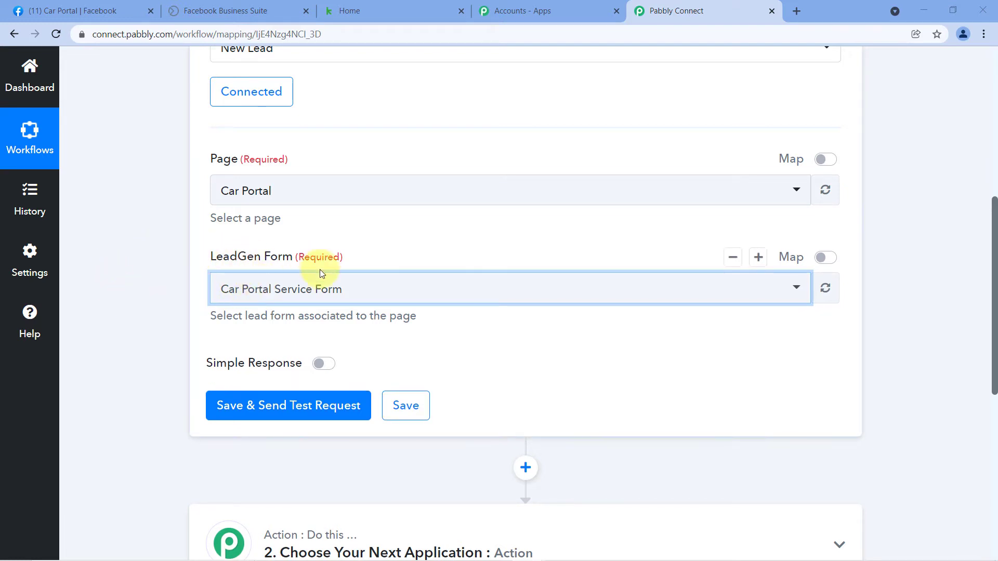
click(305, 291)
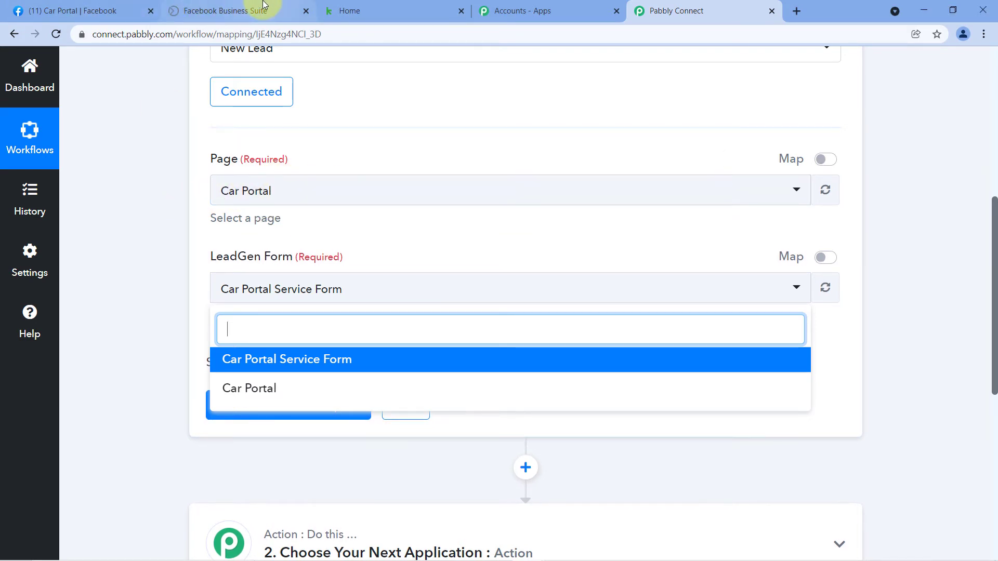
click(244, 9)
mouse_move(38, 72)
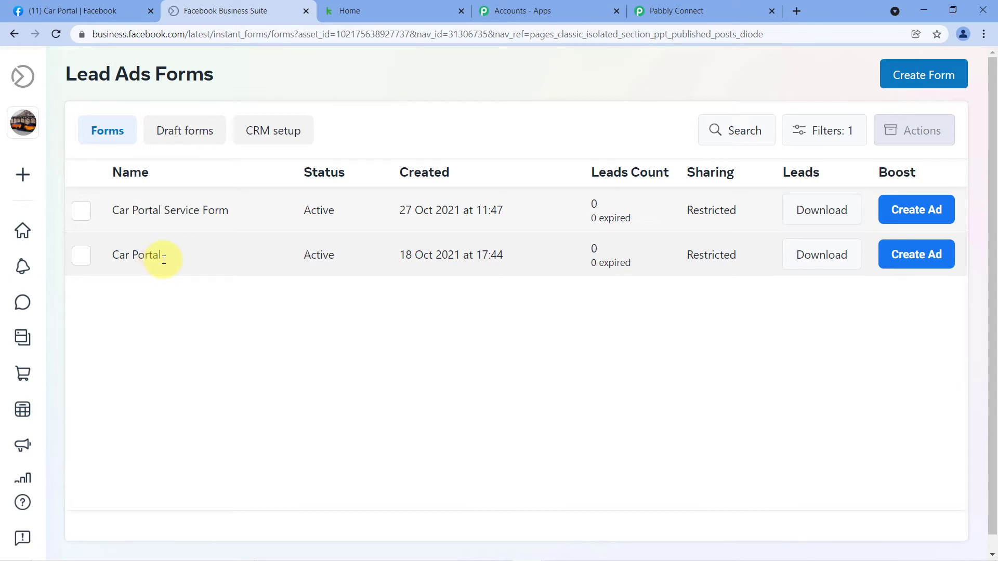
click(679, 9)
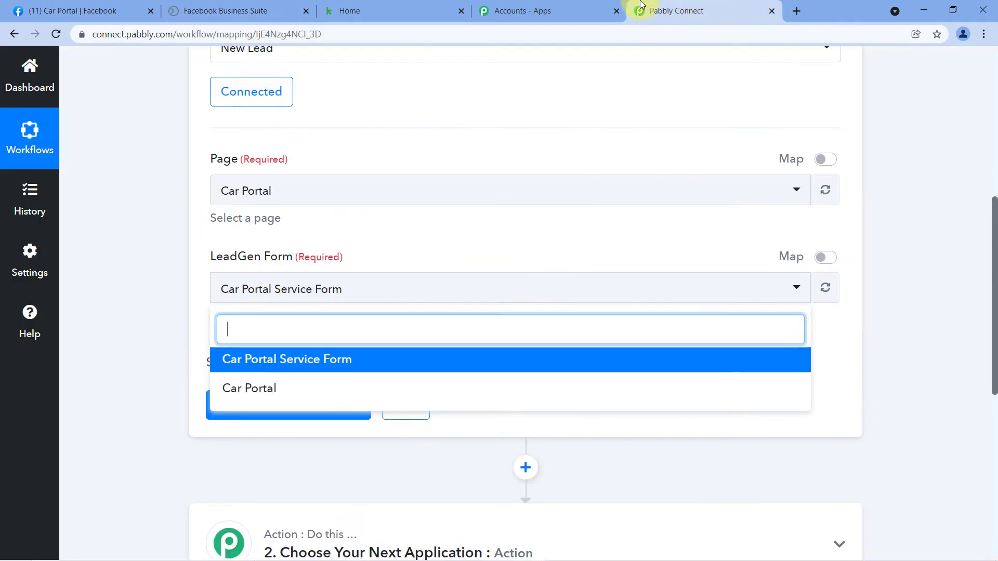
click(263, 389)
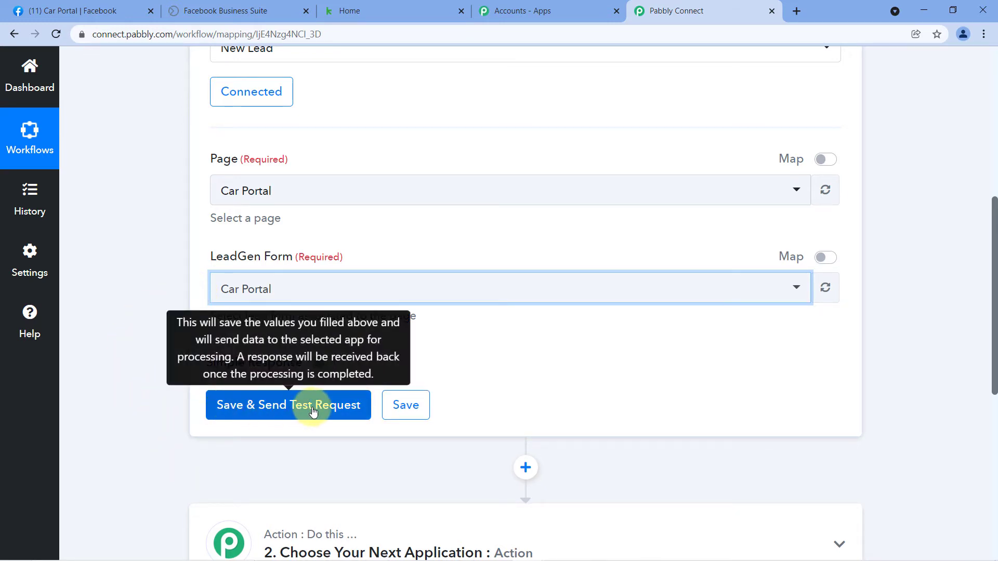
- Open the Car Portal lead form's details in Facebook Business Suite
click(269, 4)
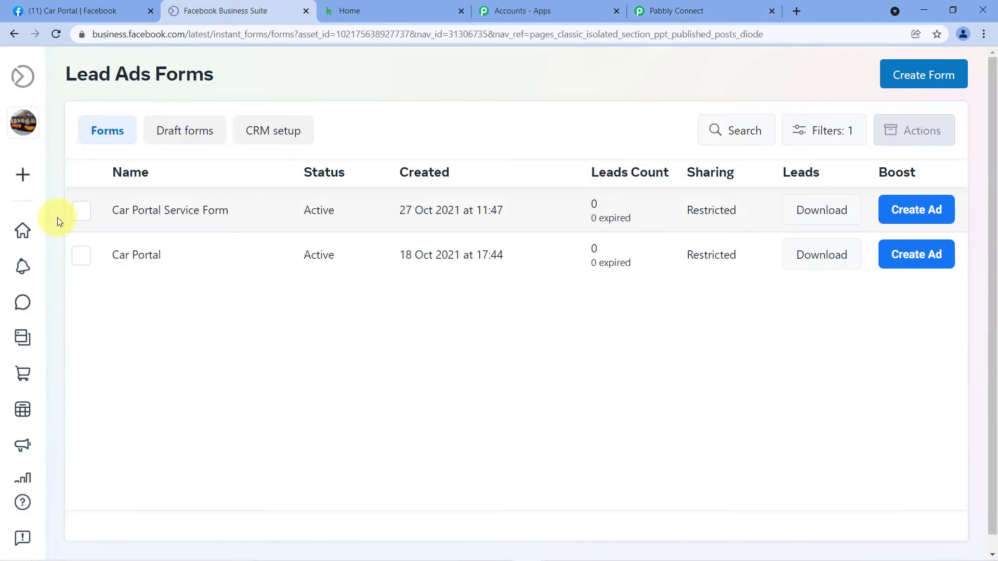
click(82, 263)
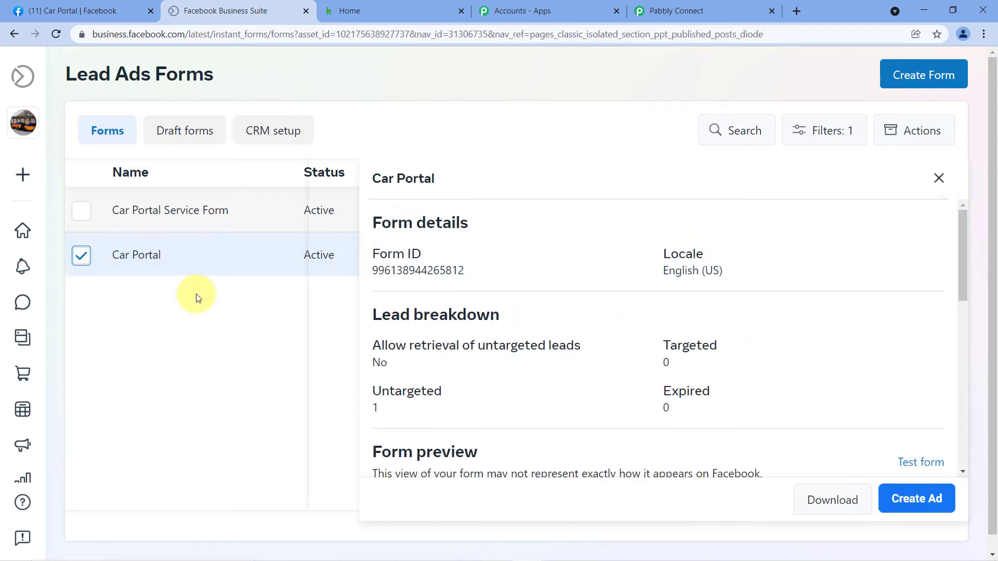
scroll(615, 280, down, 1)
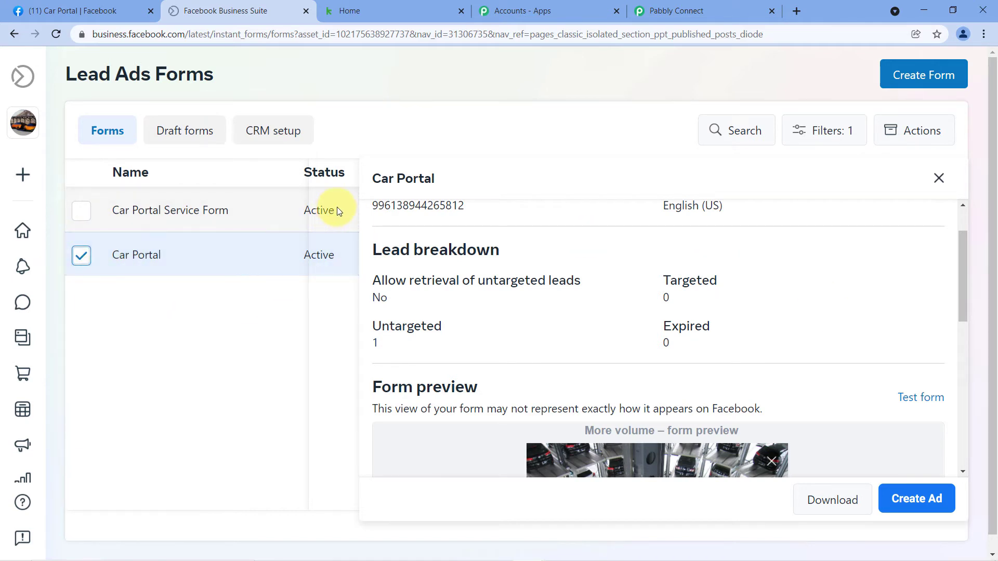
scroll(833, 271, down, 3)
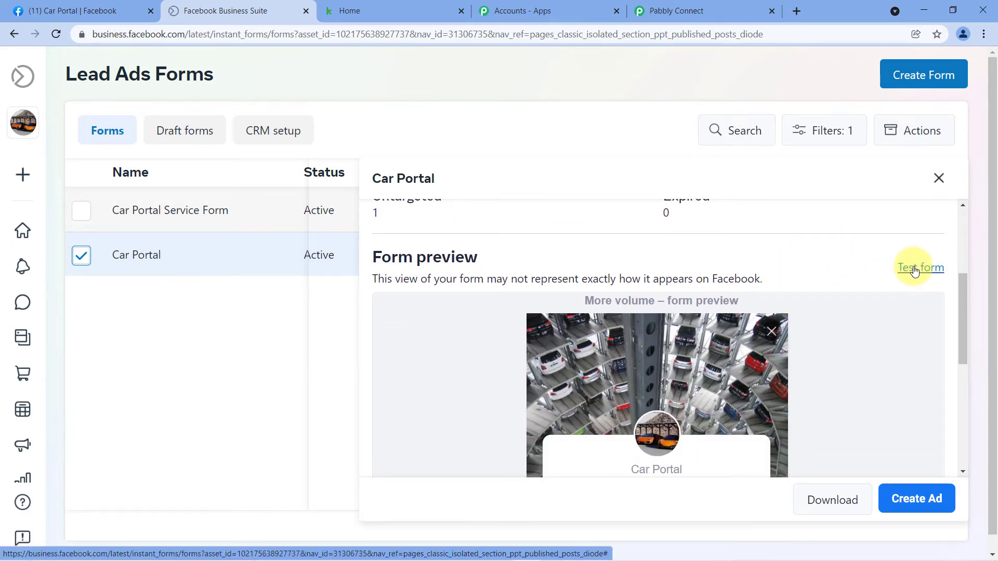
- Submit a test lead through the Car Portal form's test preview
click(915, 271)
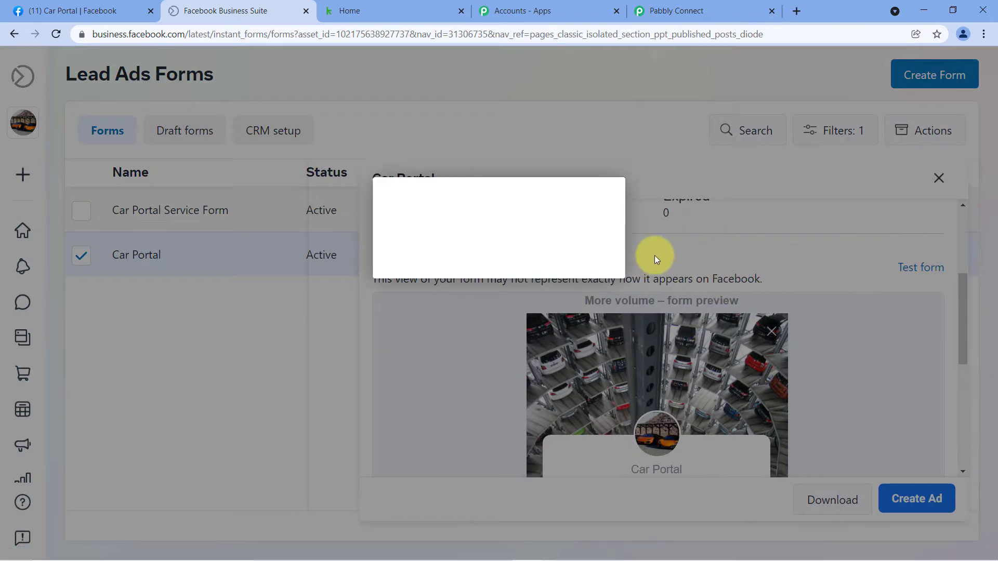
scroll(462, 292, down, 1)
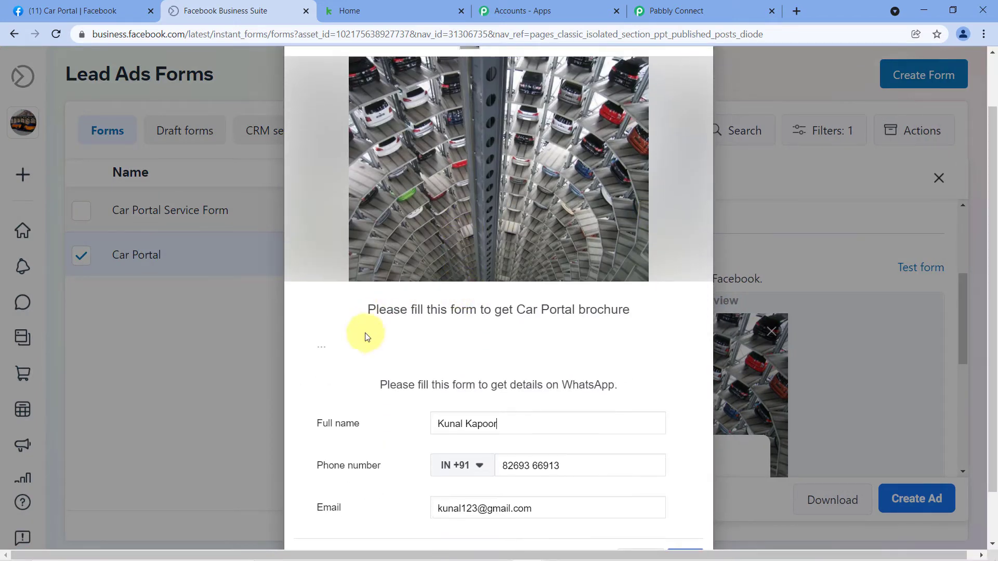
scroll(444, 322, down, 1)
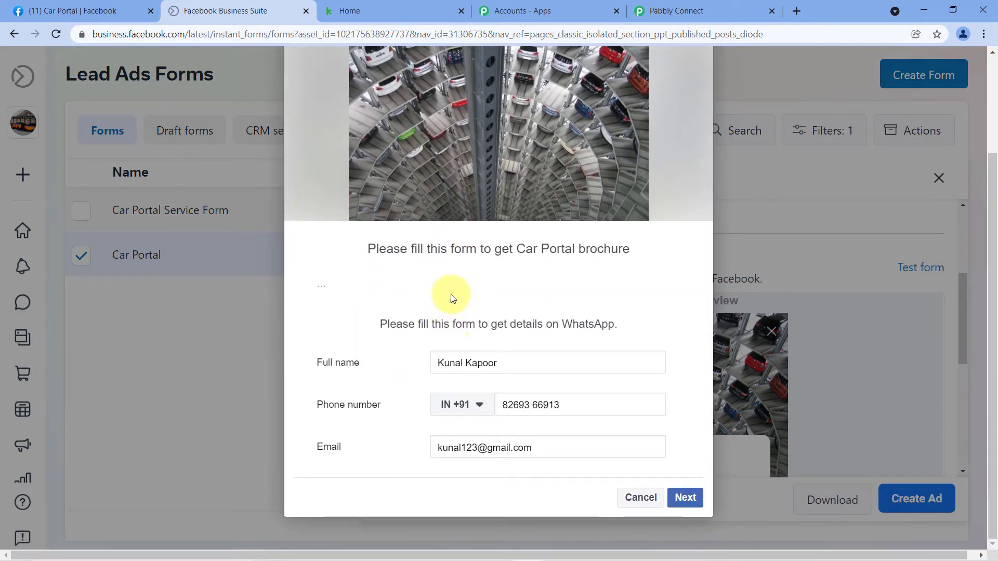
scroll(426, 325, up, 1)
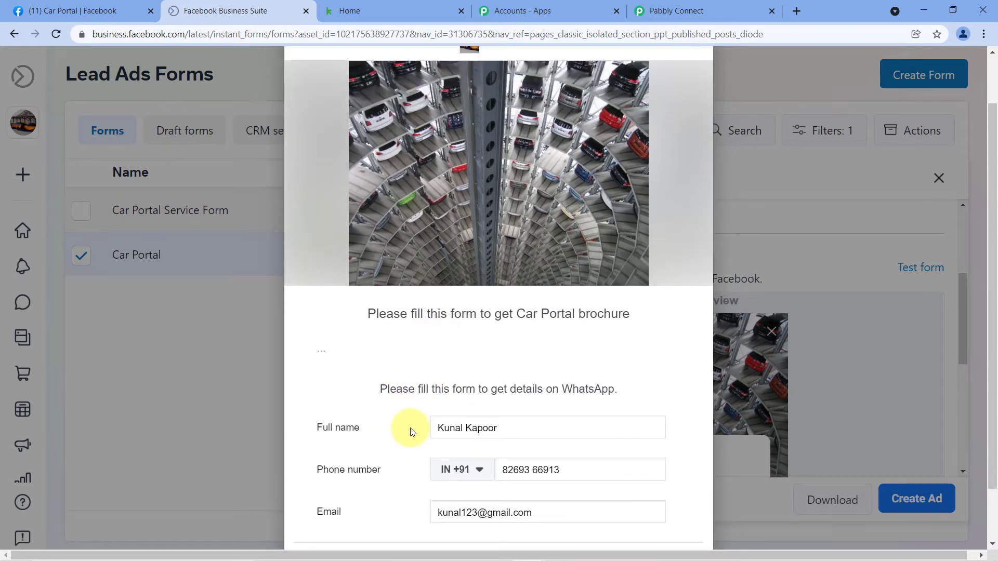
scroll(399, 422, down, 1)
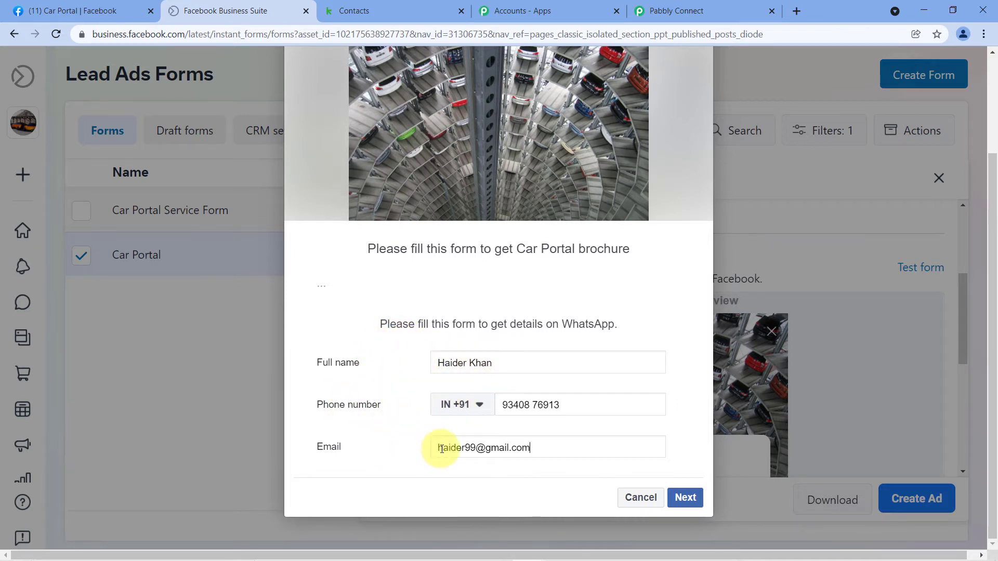
click(681, 498)
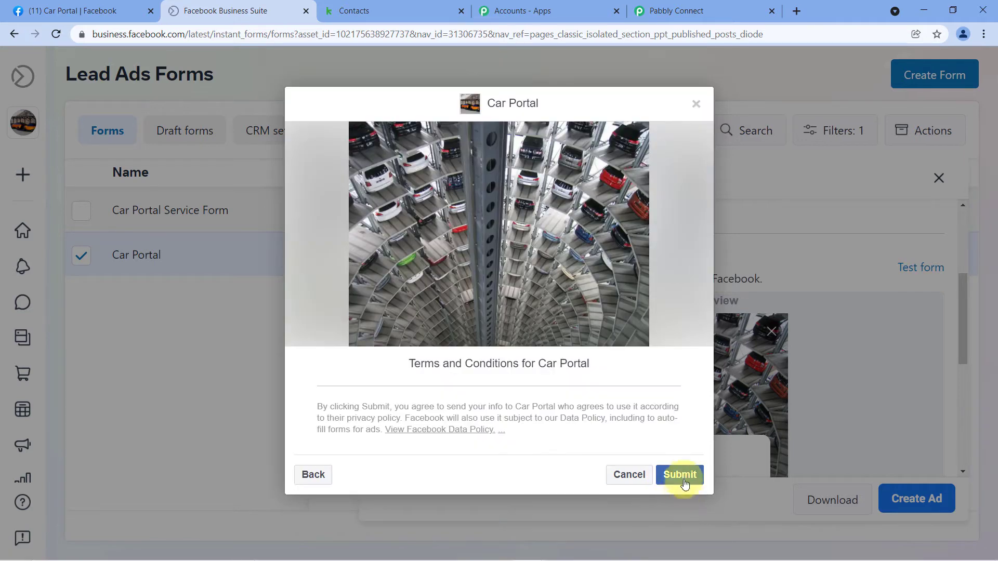
click(683, 479)
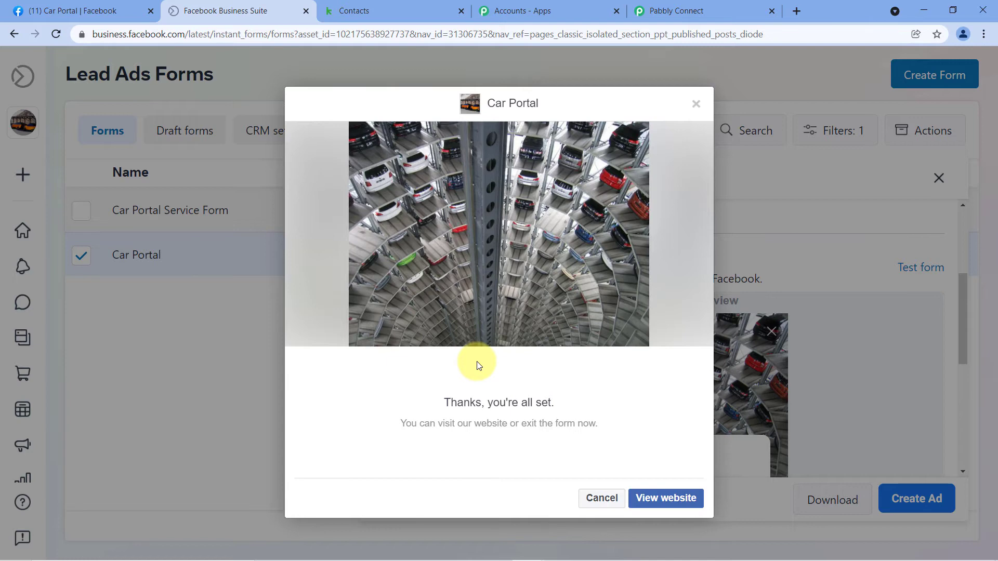
click(717, 10)
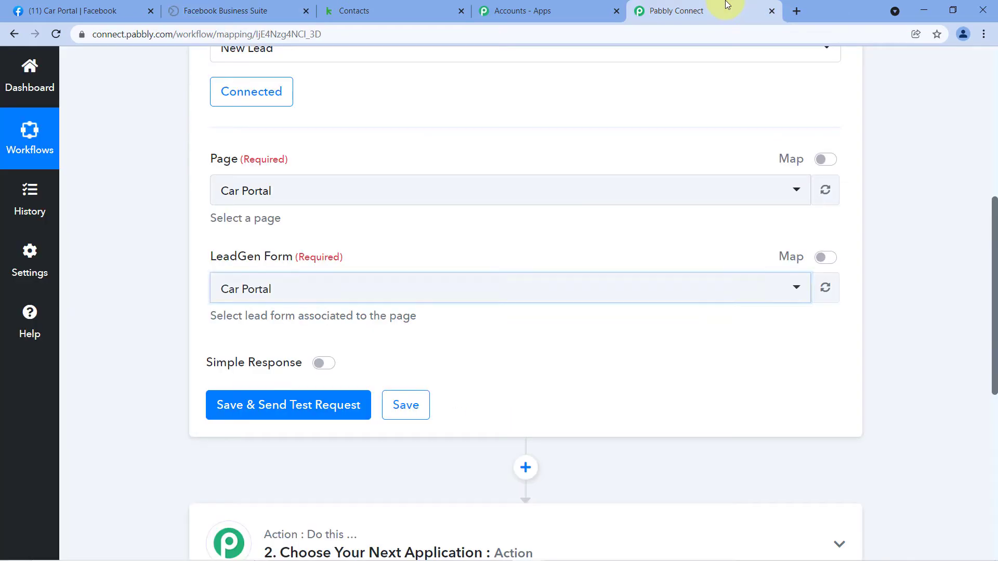
scroll(526, 336, down, 1)
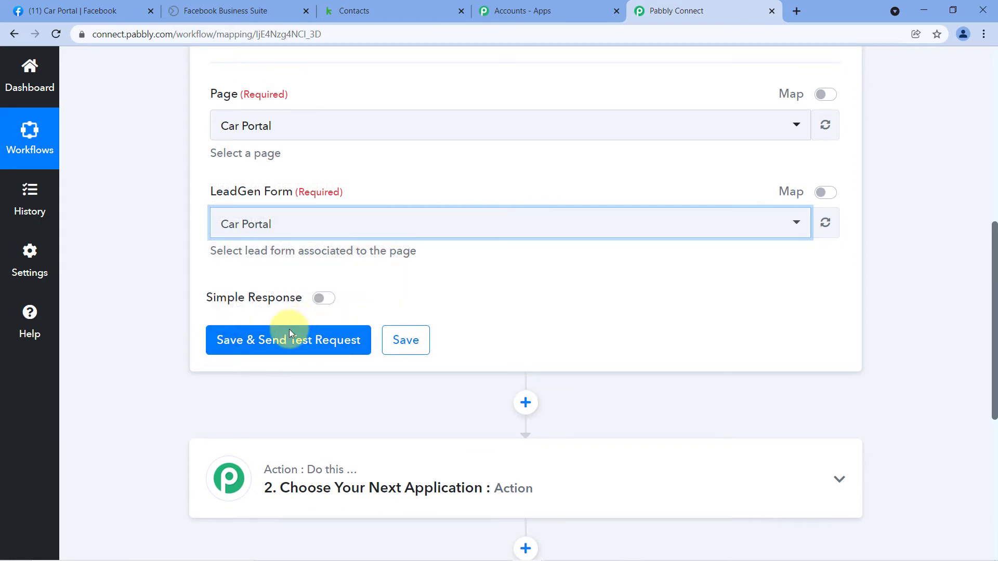
click(288, 346)
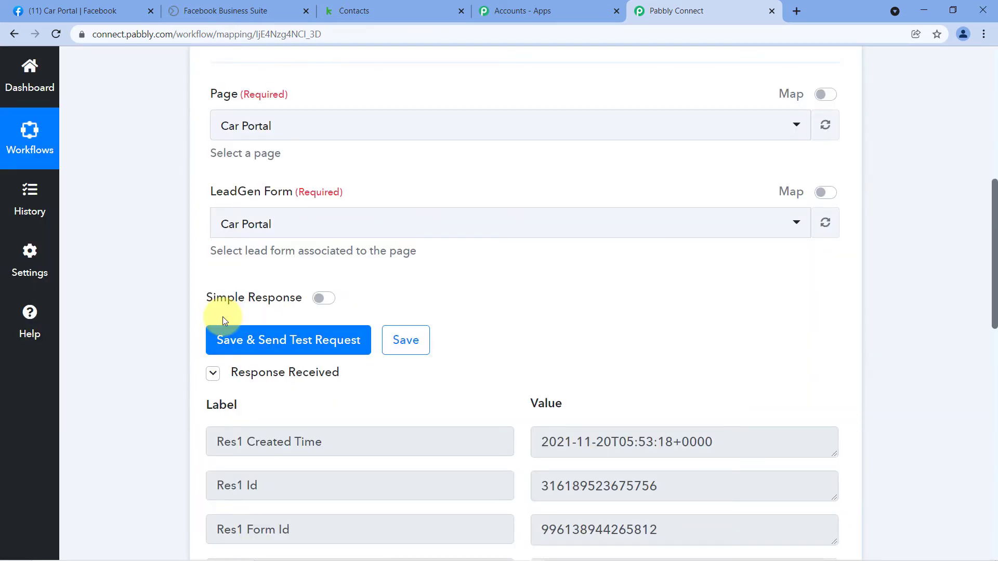
scroll(258, 357, down, 1)
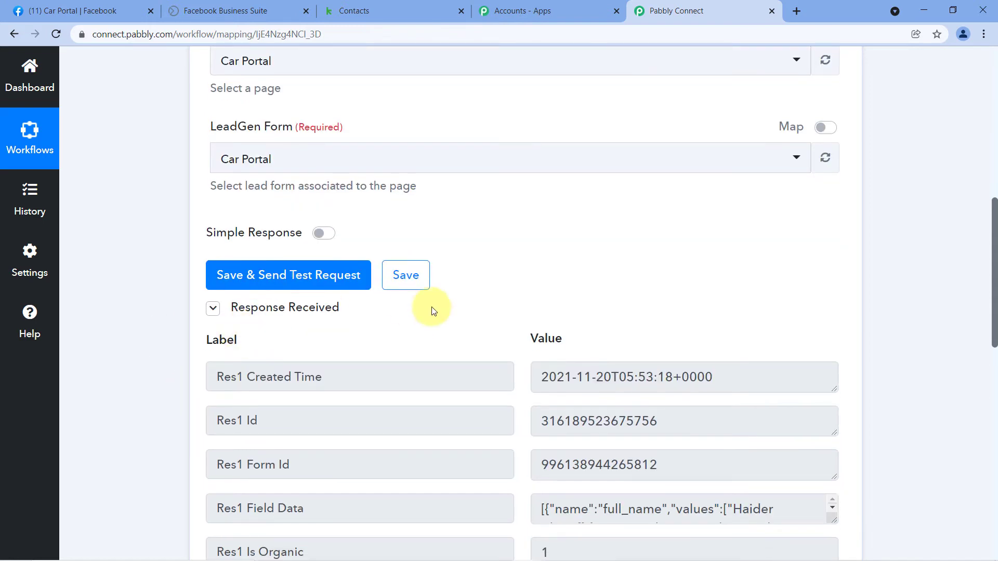
scroll(474, 250, down, 3)
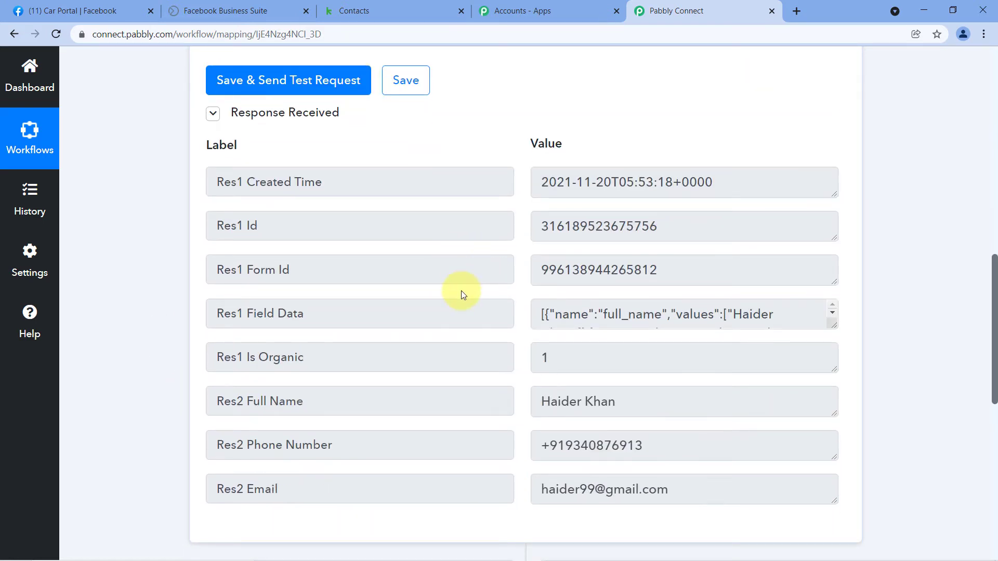
scroll(484, 311, down, 1)
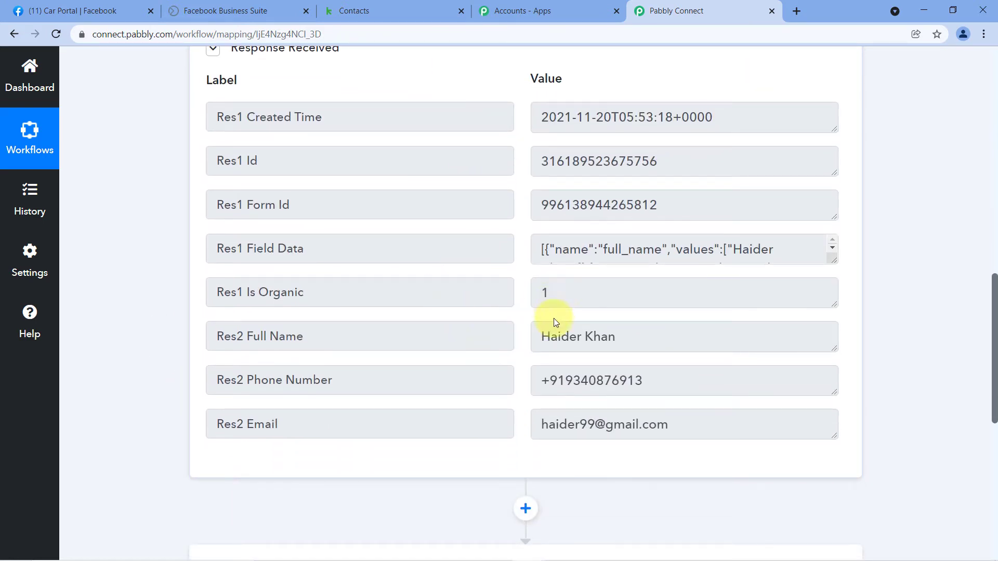
click(225, 10)
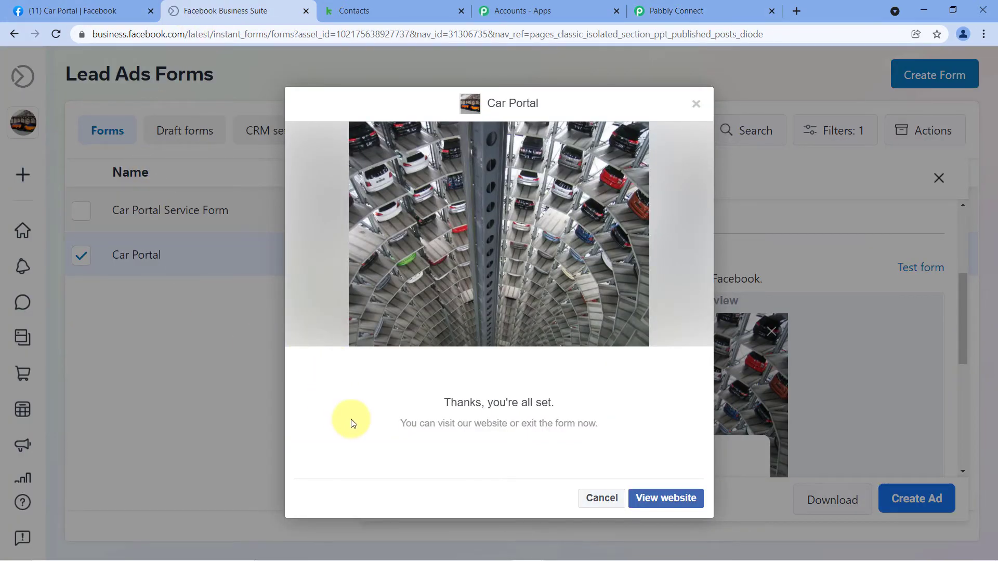
click(699, 10)
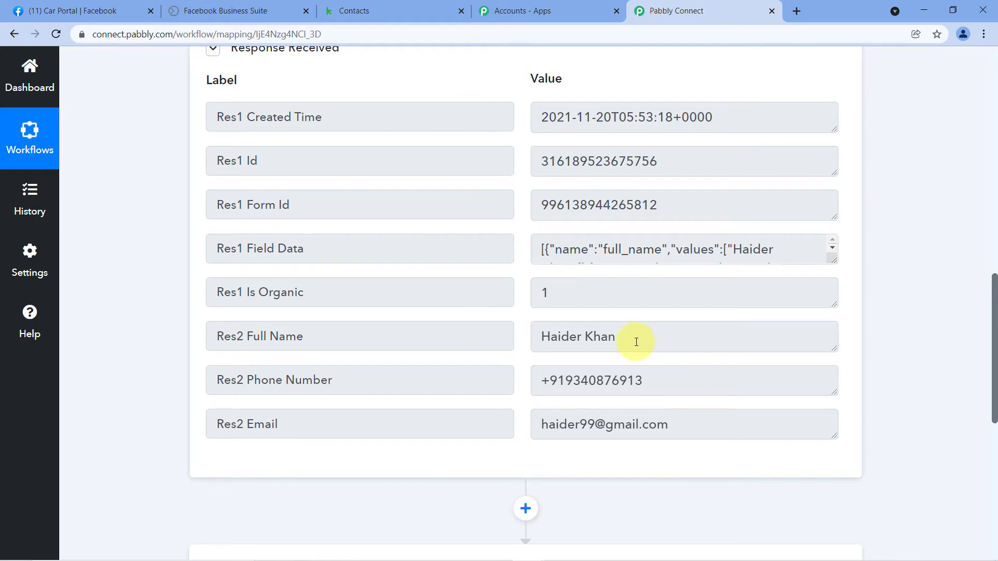
click(595, 342)
drag(616, 338, 525, 339)
drag(644, 381, 537, 379)
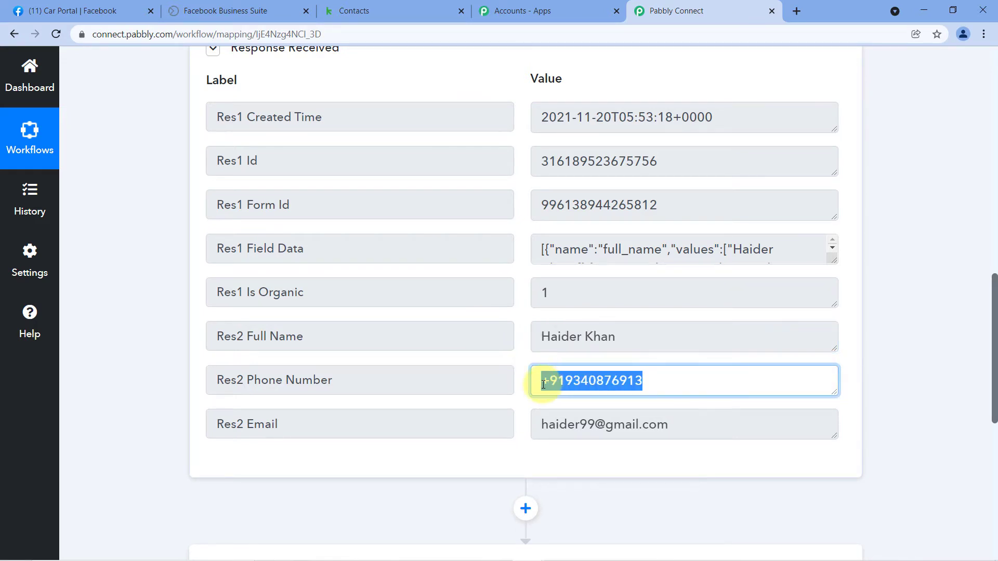
drag(686, 427, 517, 412)
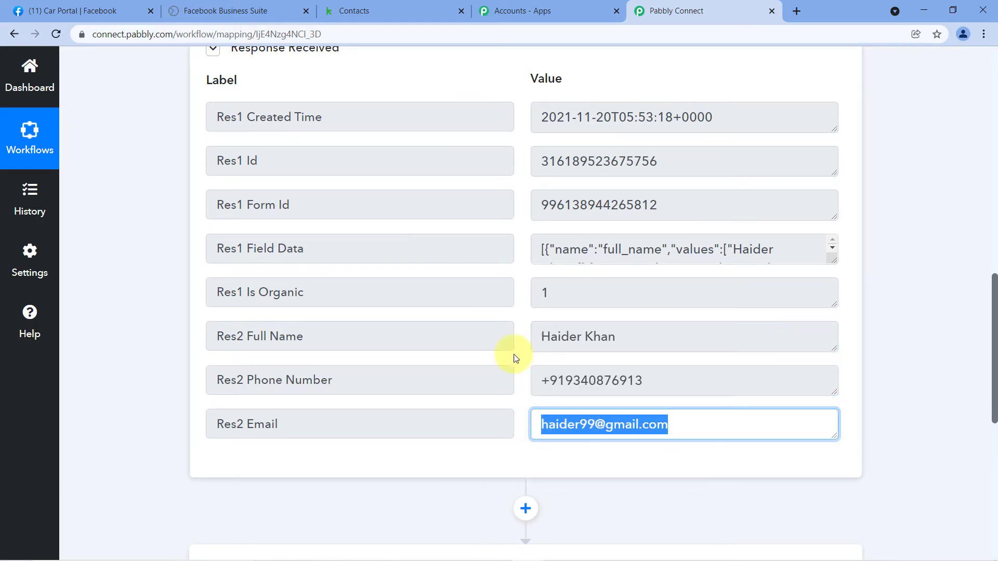
click(522, 329)
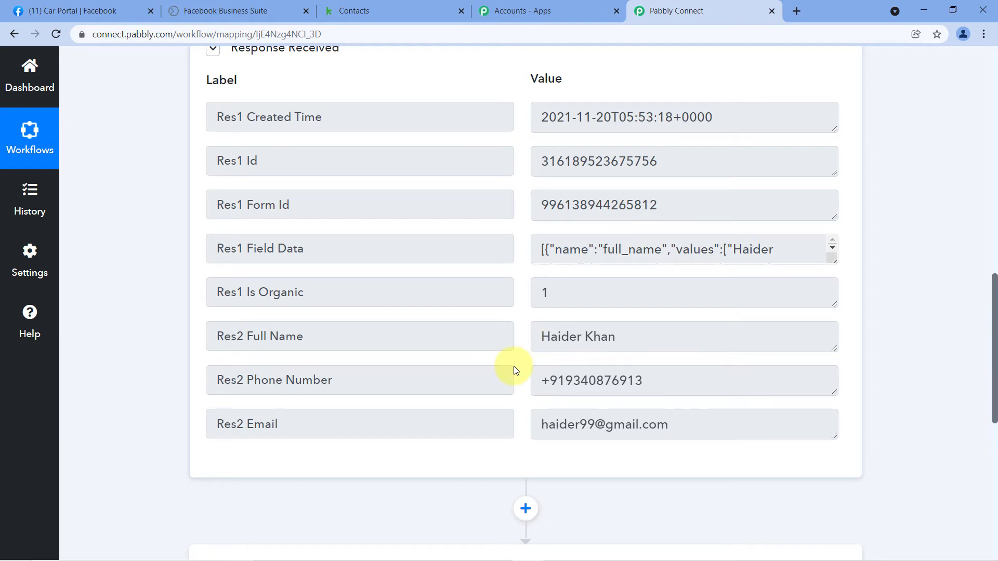
scroll(509, 301, down, 2)
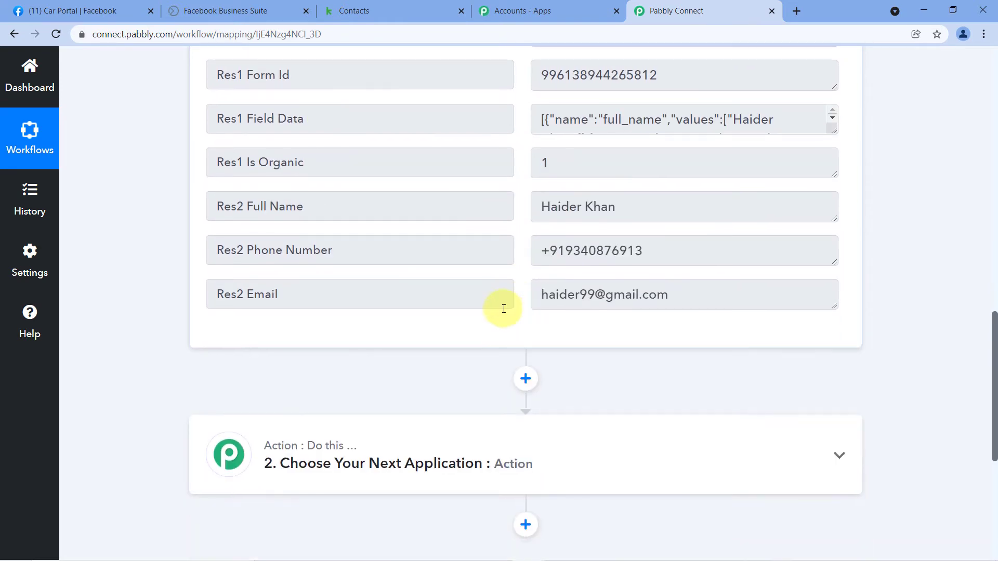
click(290, 205)
drag(304, 206, 248, 206)
click(532, 208)
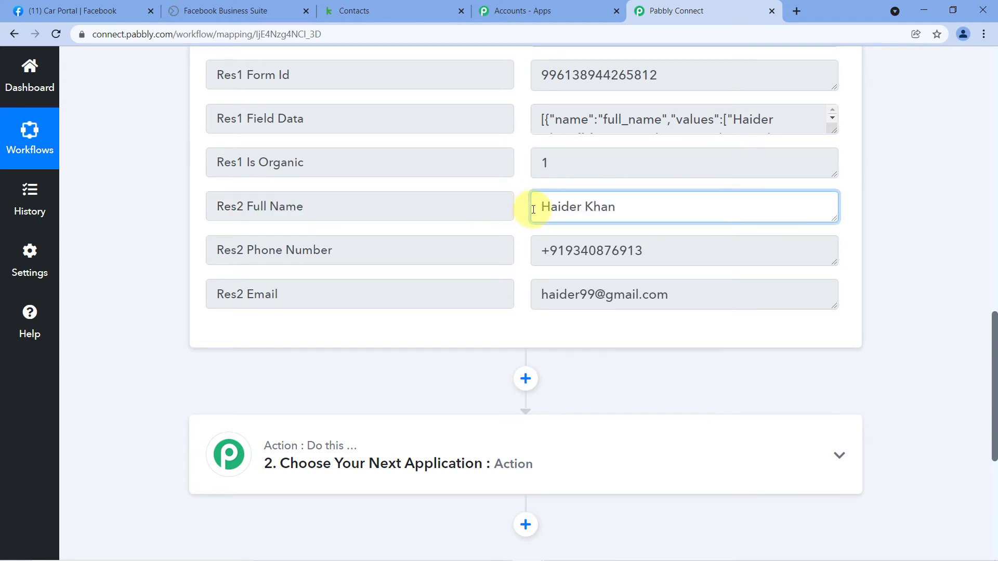
drag(540, 208, 619, 207)
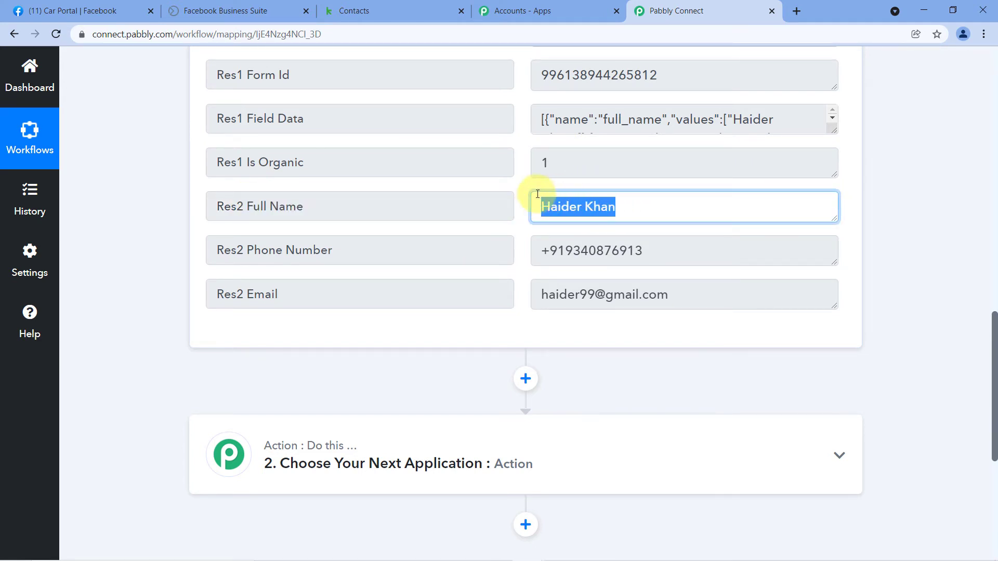
click(517, 205)
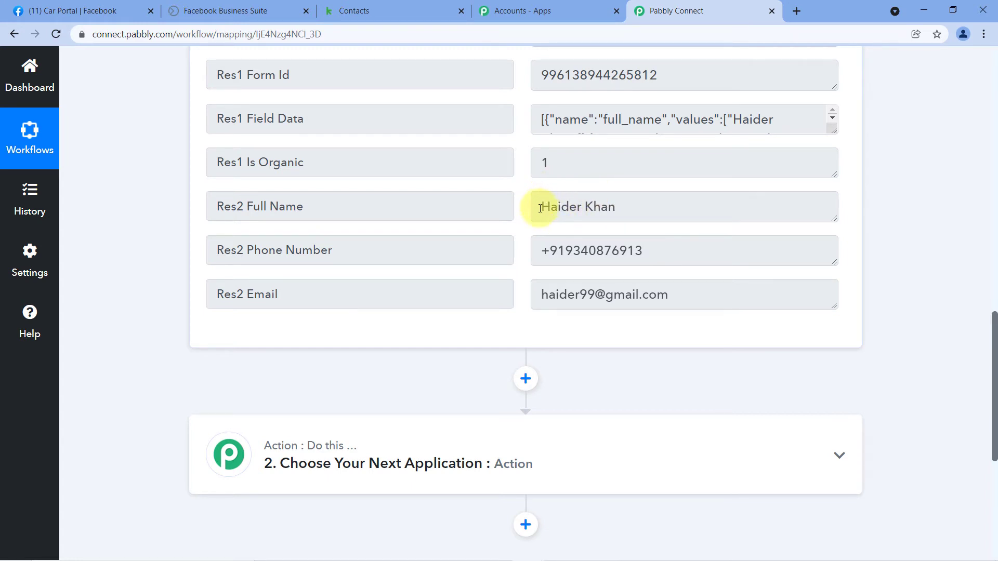
drag(623, 209, 535, 207)
click(519, 183)
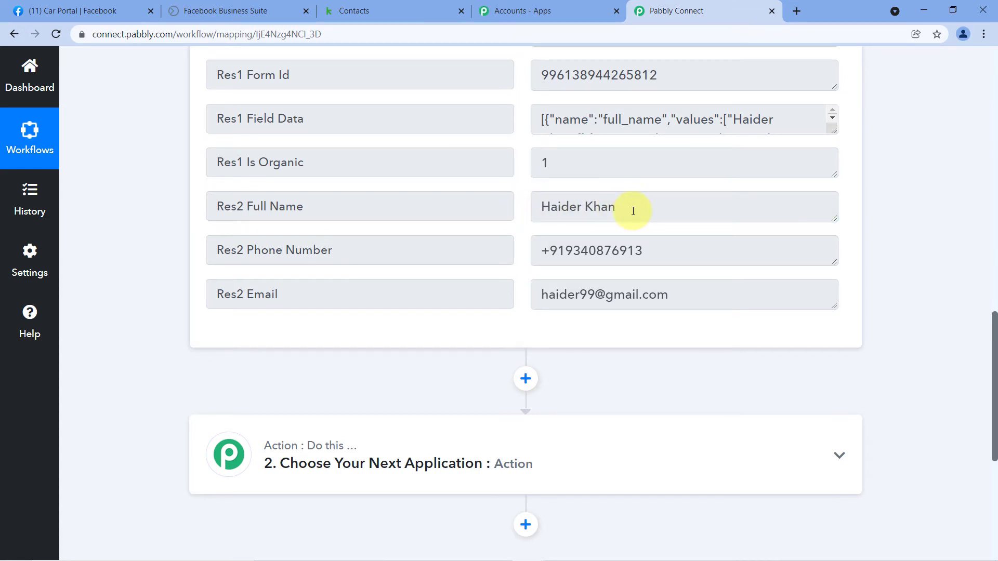
scroll(521, 196, down, 4)
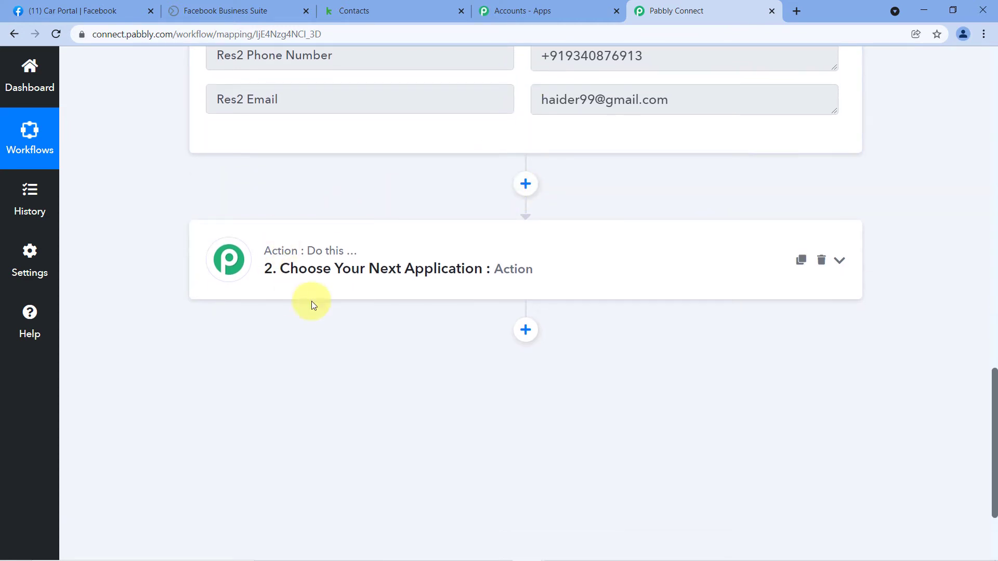
- Choose Text Formatter by Pabbly as the next action step's app
click(263, 263)
click(253, 288)
text(Text)
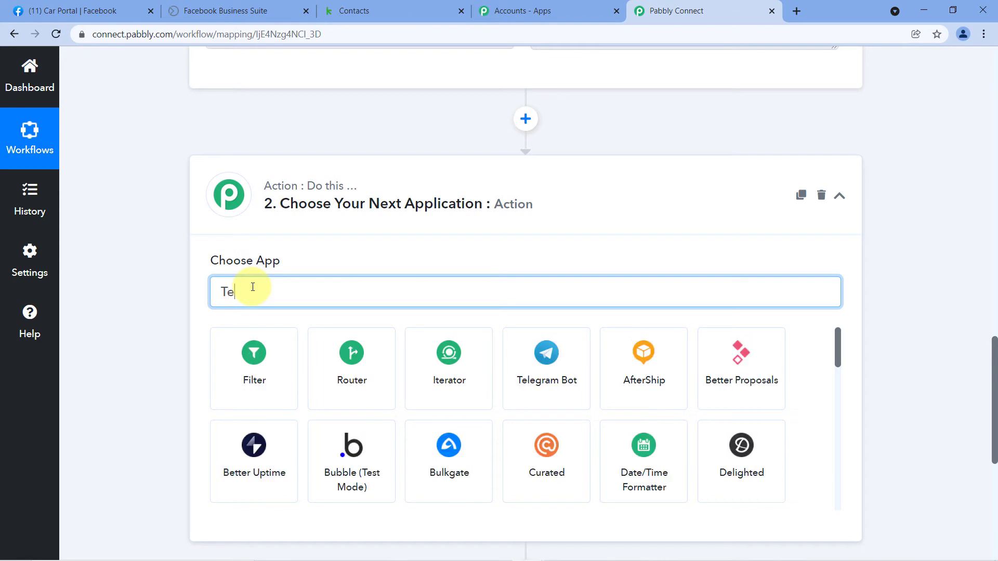
click(346, 378)
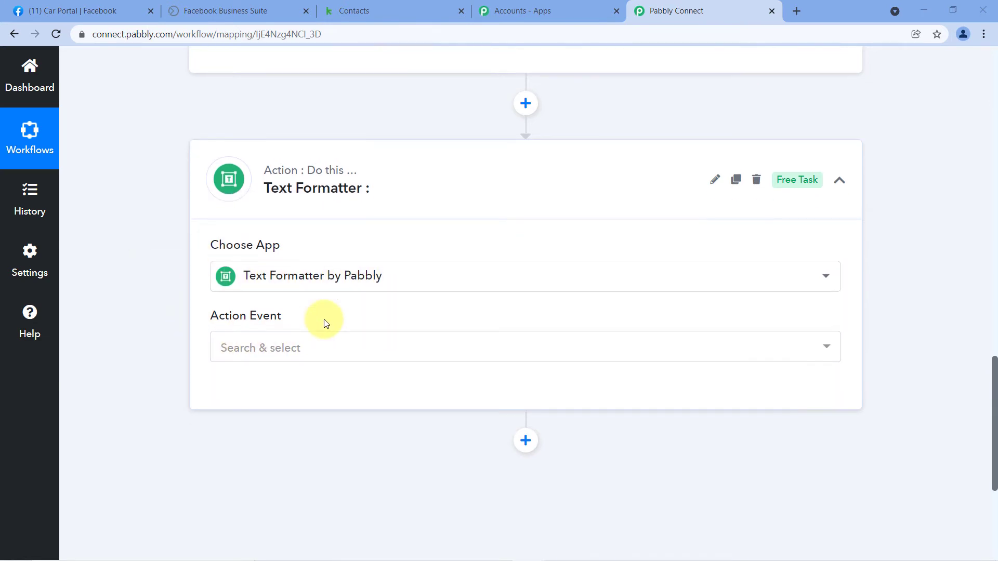
- Set the action event to Split Text and connect it, reviewing the lead's full name value
scroll(319, 314, down, 1)
click(317, 303)
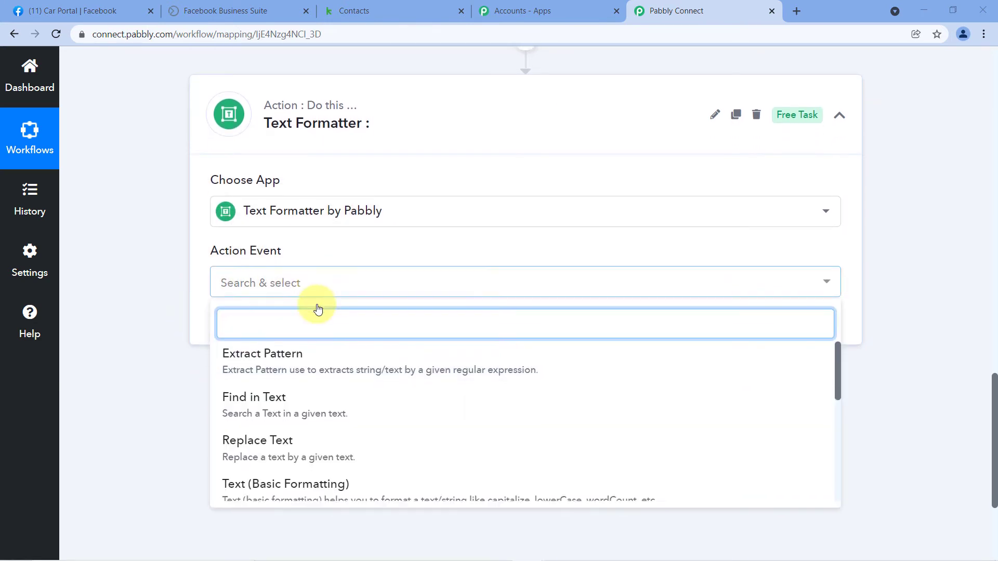
scroll(311, 304, down, 1)
scroll(307, 319, down, 2)
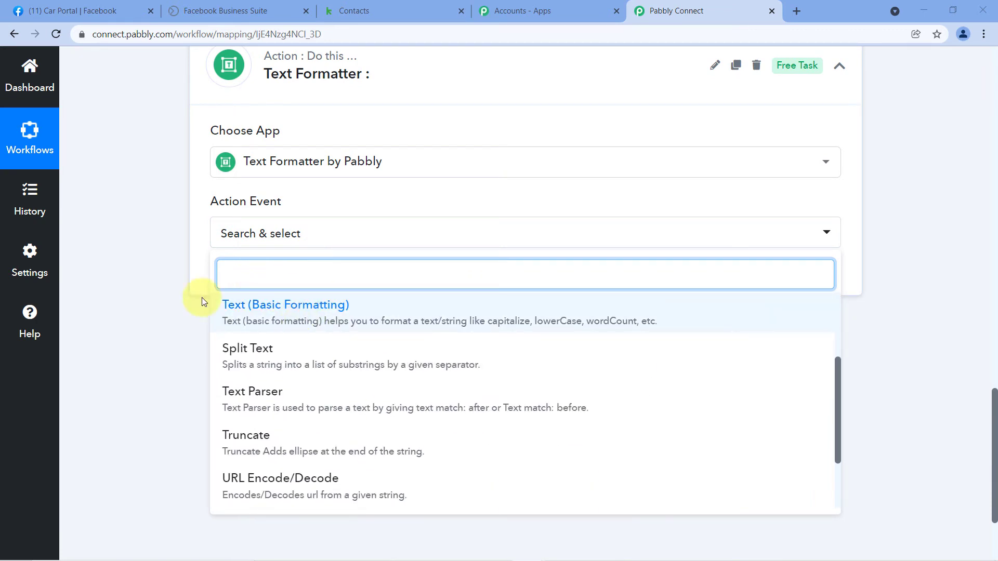
click(257, 360)
click(250, 280)
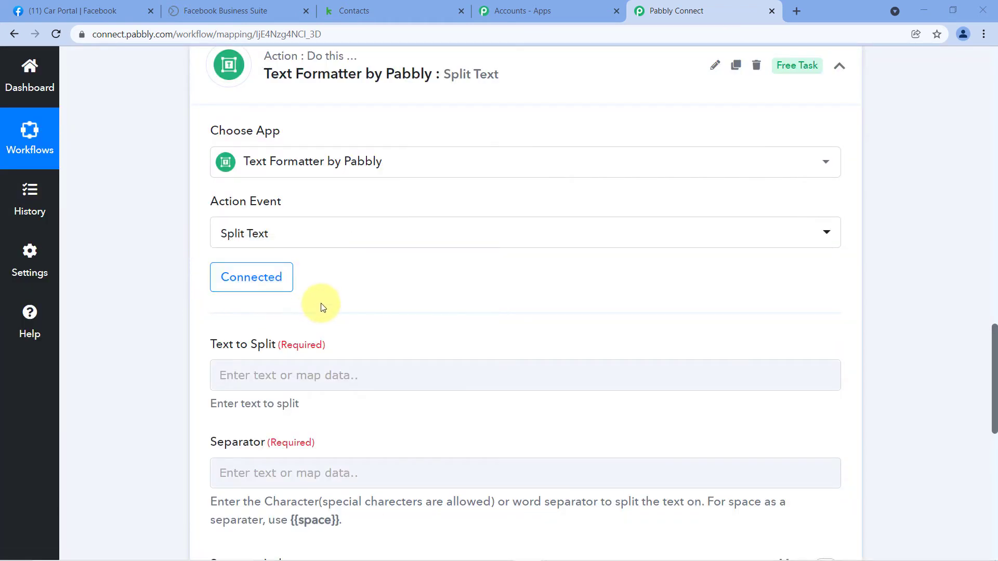
scroll(320, 302, down, 1)
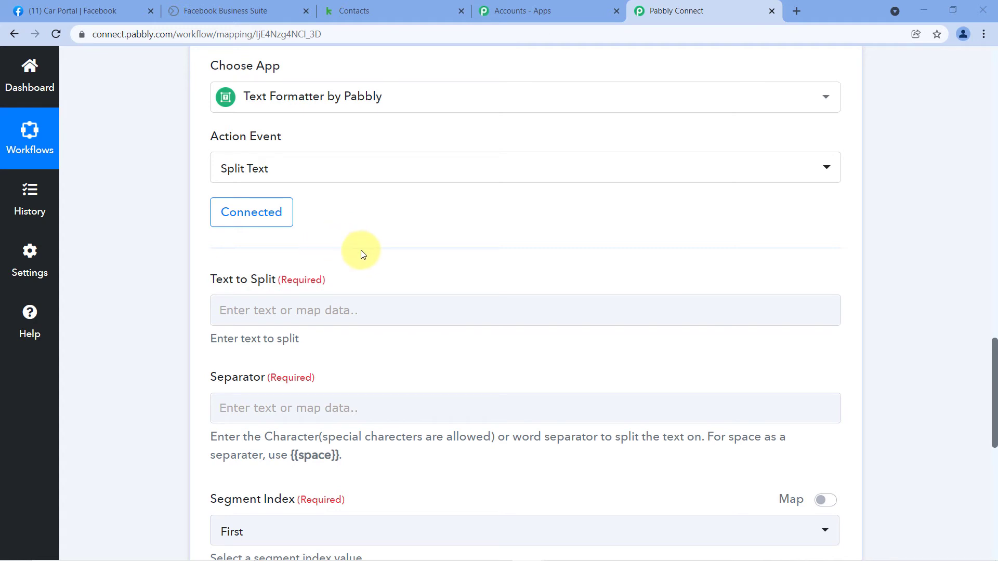
scroll(411, 260, up, 6)
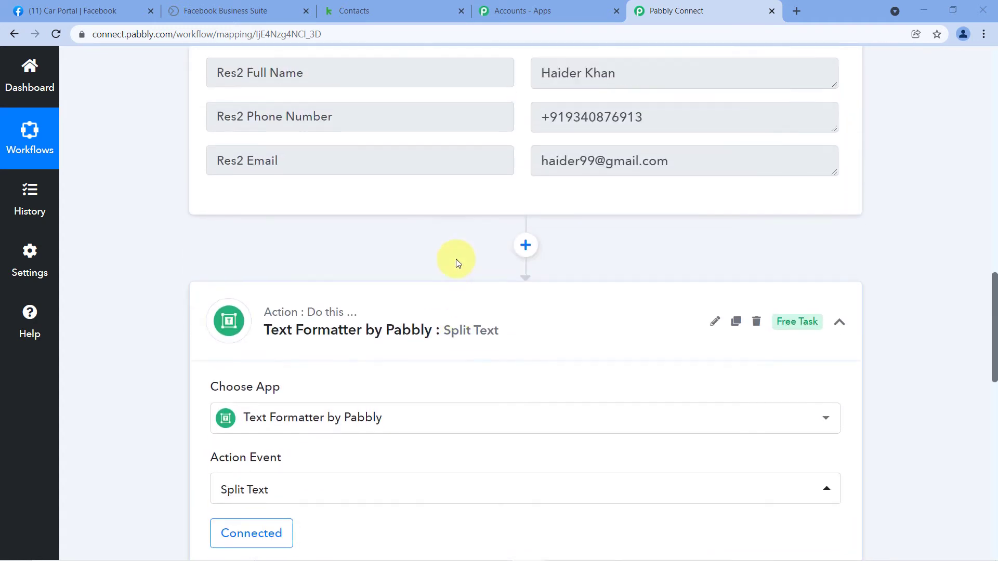
scroll(410, 298, up, 1)
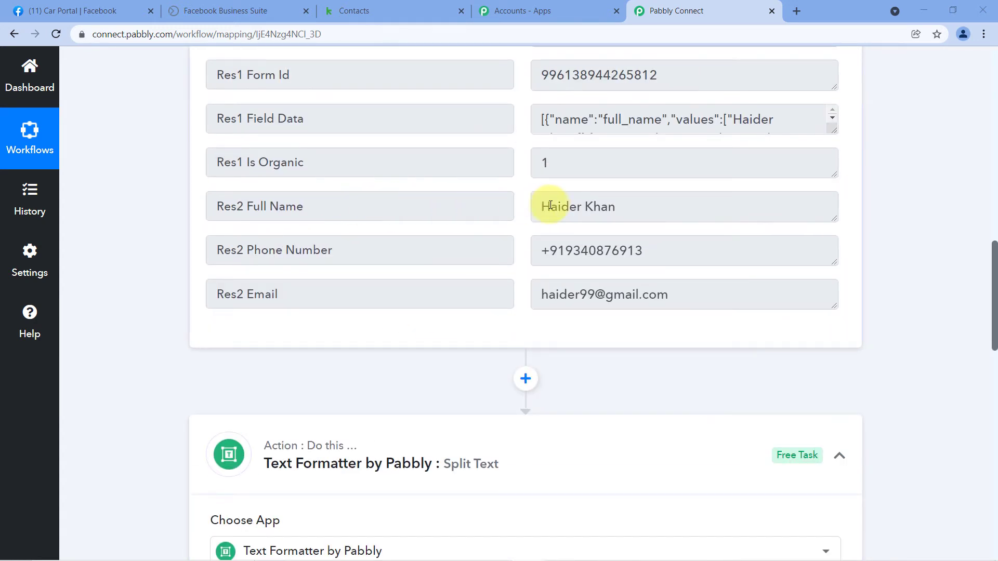
drag(543, 206, 634, 207)
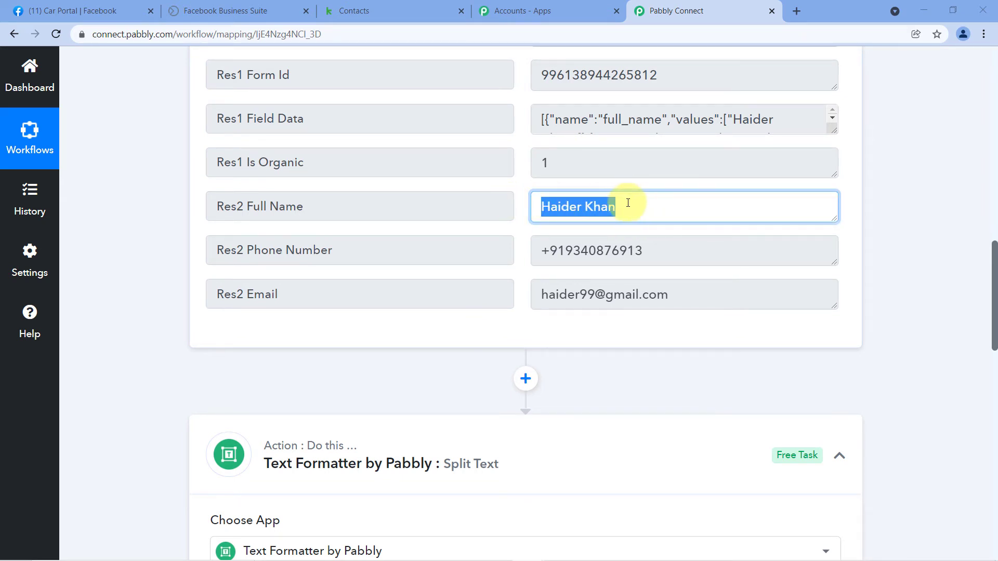
scroll(521, 201, down, 1)
scroll(521, 201, down, 10)
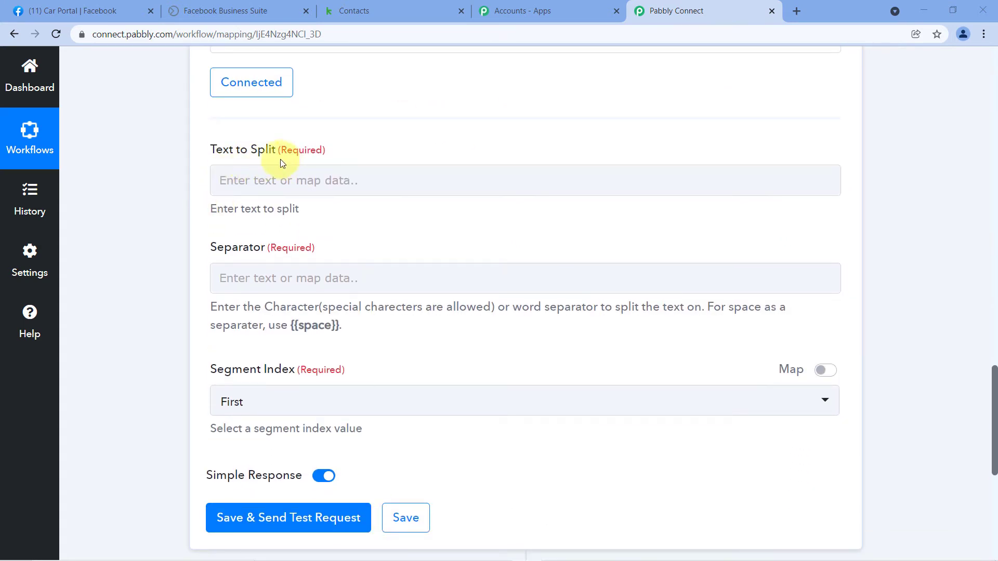
- Map the Facebook lead's Res2 Full Name into Text to Split
click(264, 181)
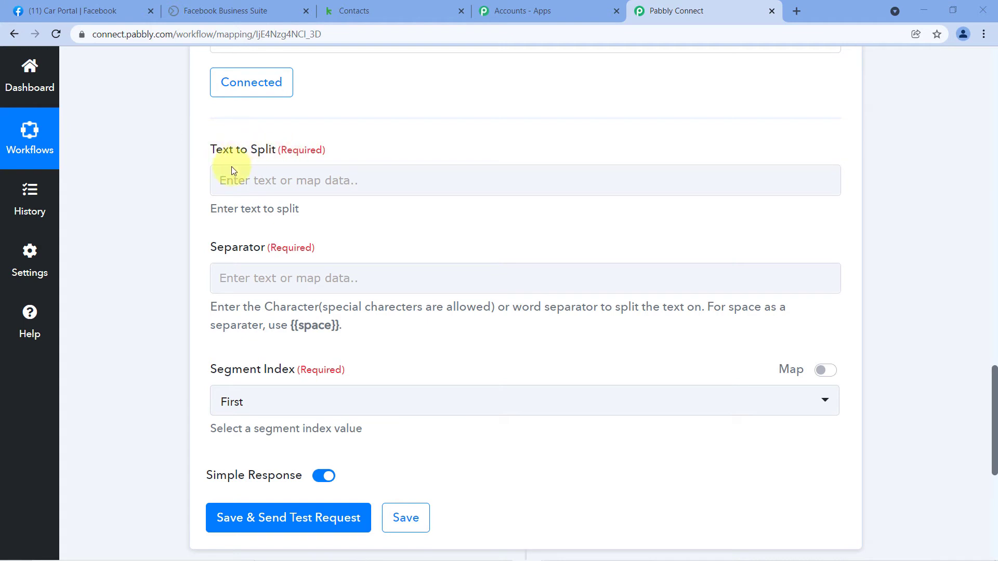
click(255, 179)
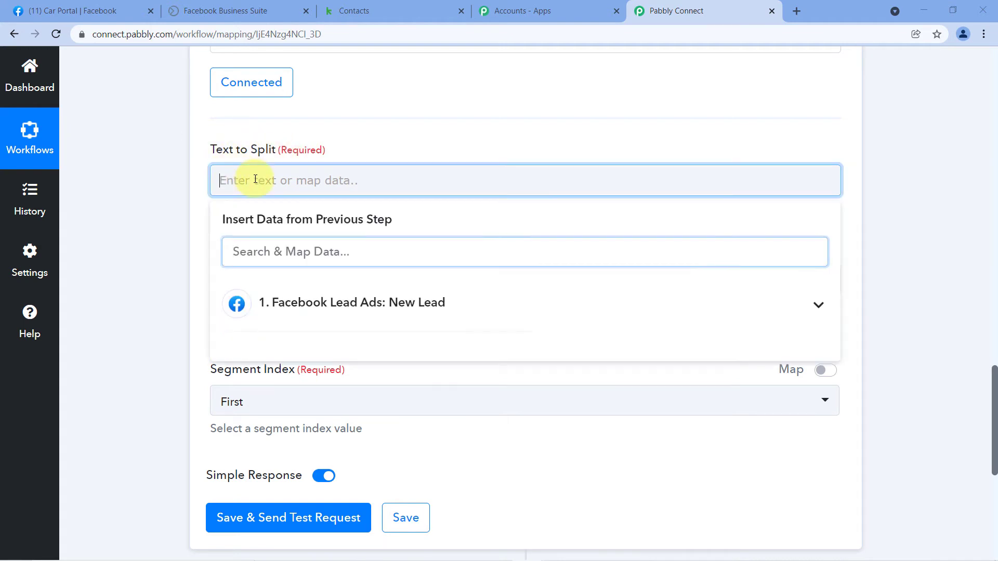
click(341, 307)
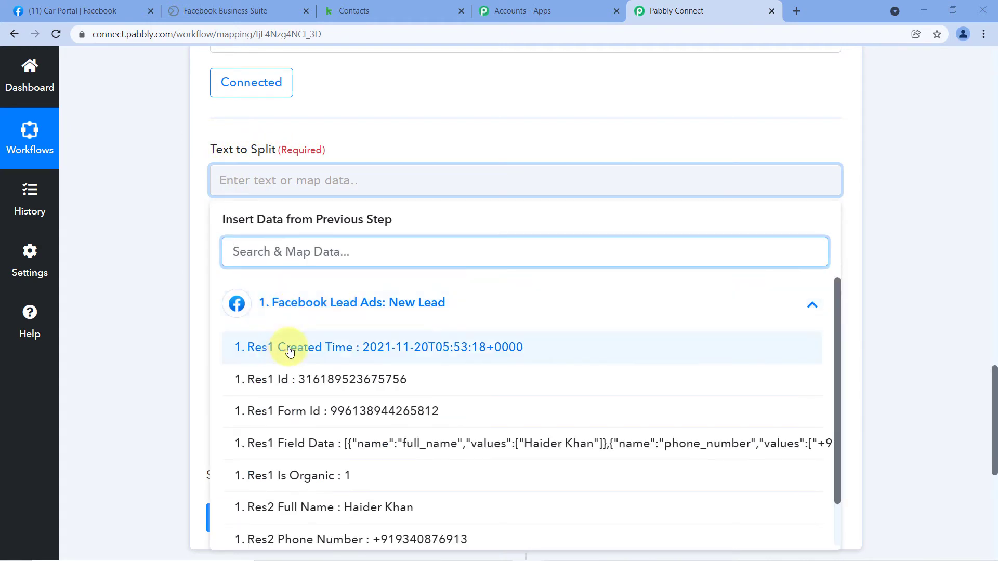
scroll(363, 317, down, 1)
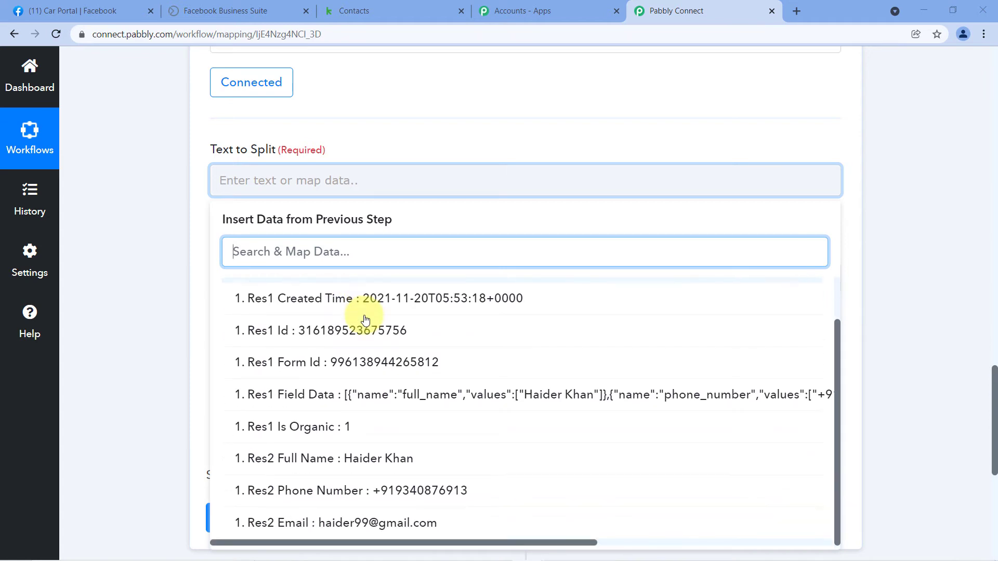
click(314, 459)
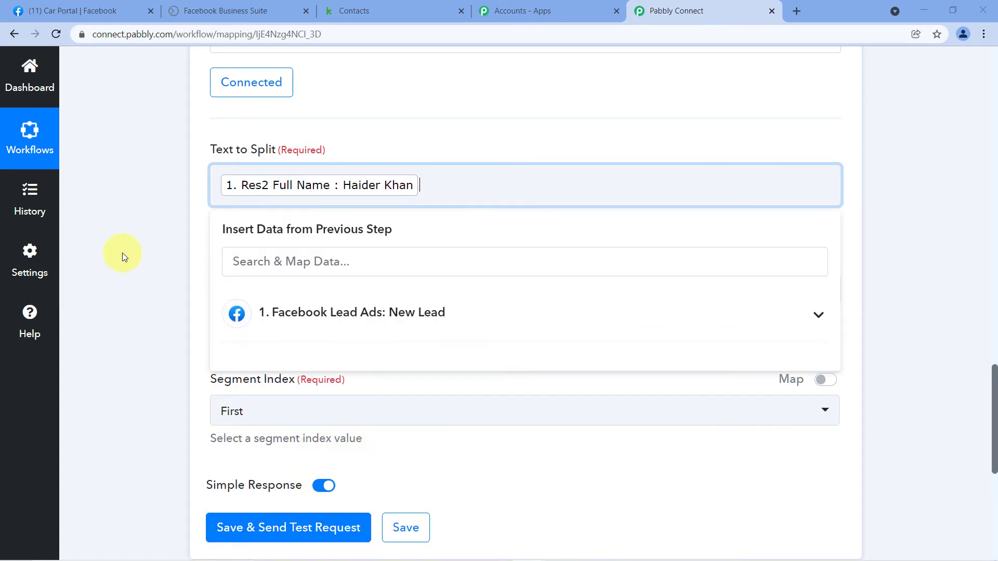
click(197, 194)
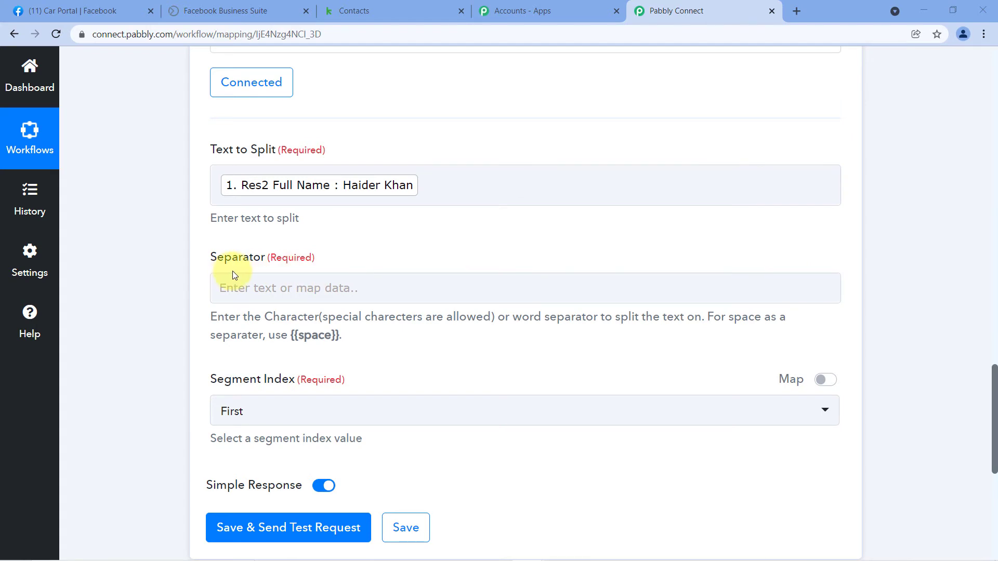
- Copy the {{space}} placeholder from the help text into the Separator field
click(285, 281)
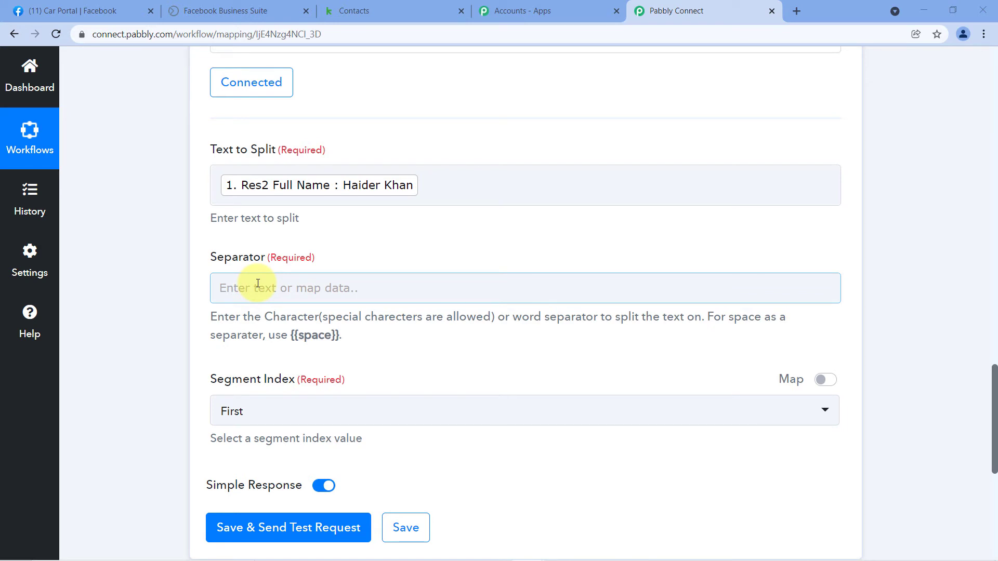
click(362, 183)
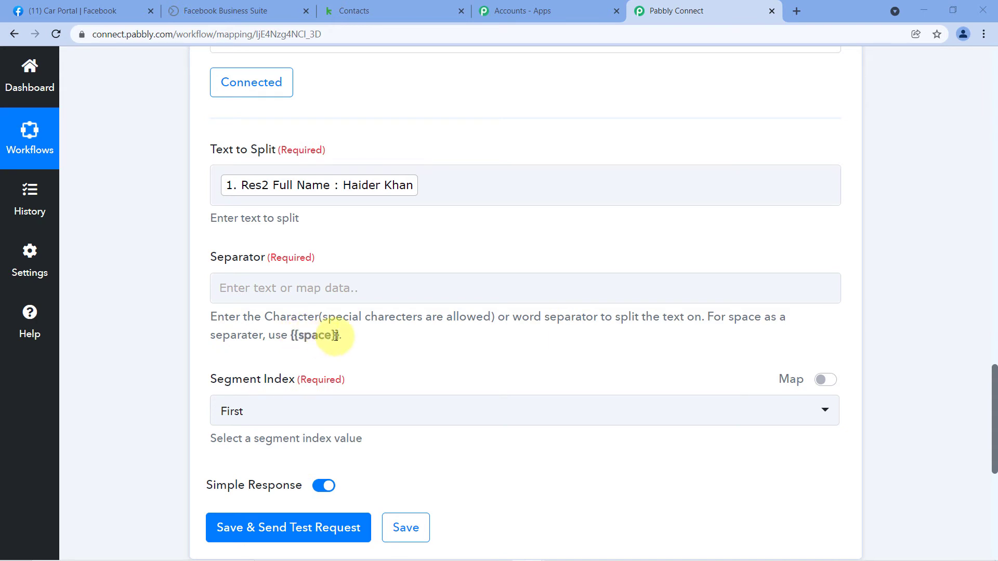
drag(338, 337, 293, 336)
right_click(310, 333)
click(328, 339)
click(280, 289)
right_click(265, 286)
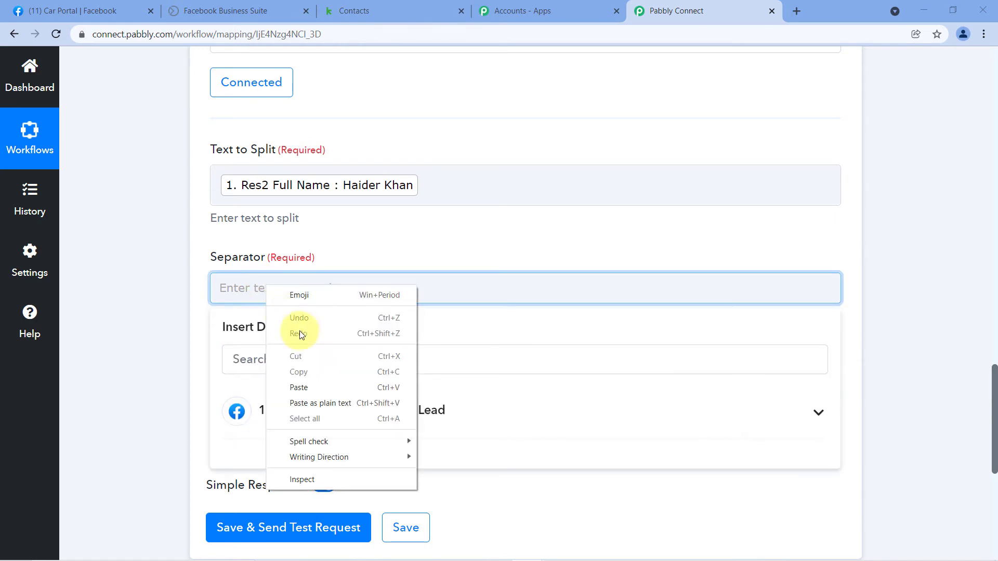
click(298, 387)
click(258, 259)
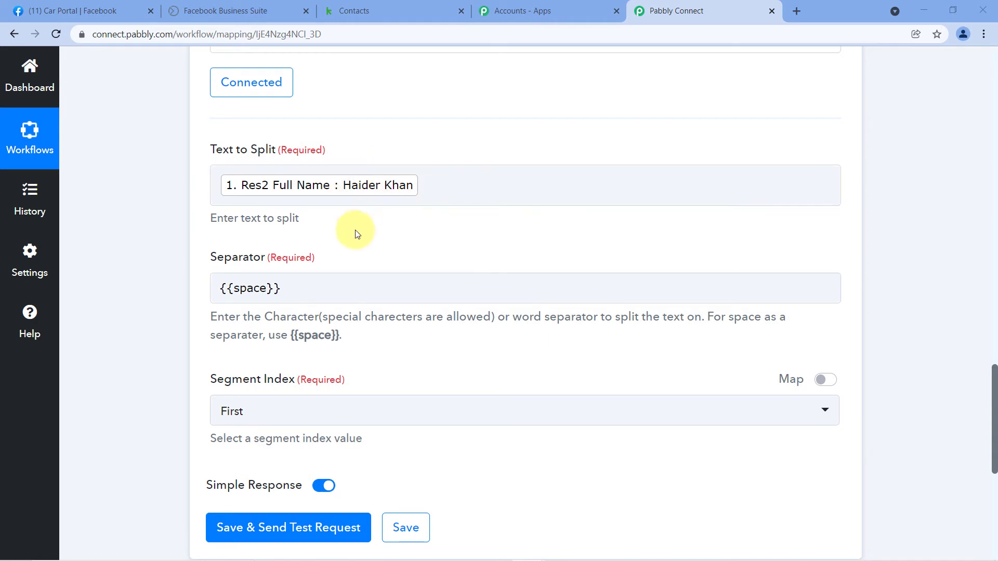
- Set Segment Index to All and save the step with a test request
scroll(357, 229, down, 1)
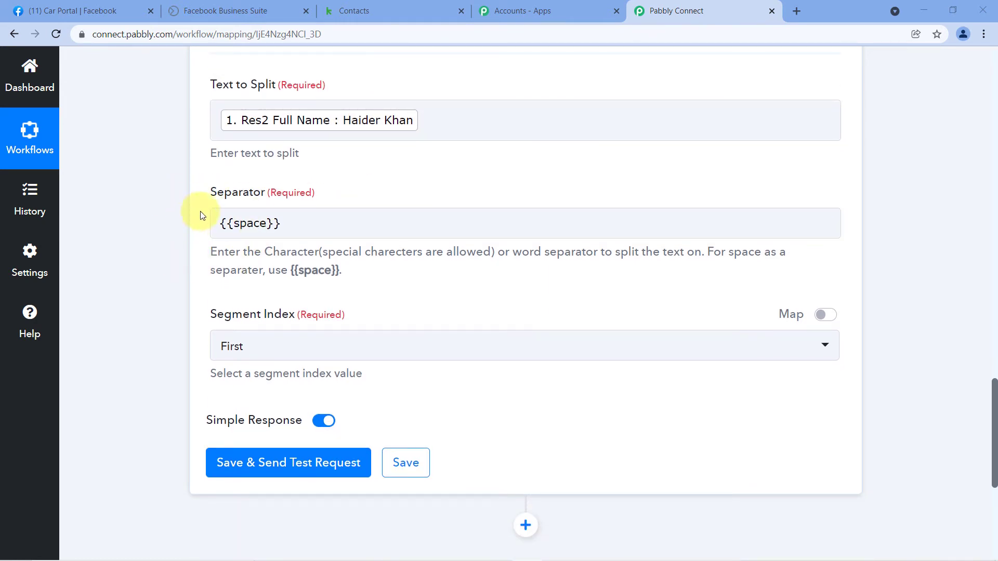
click(260, 347)
scroll(281, 392, down, 1)
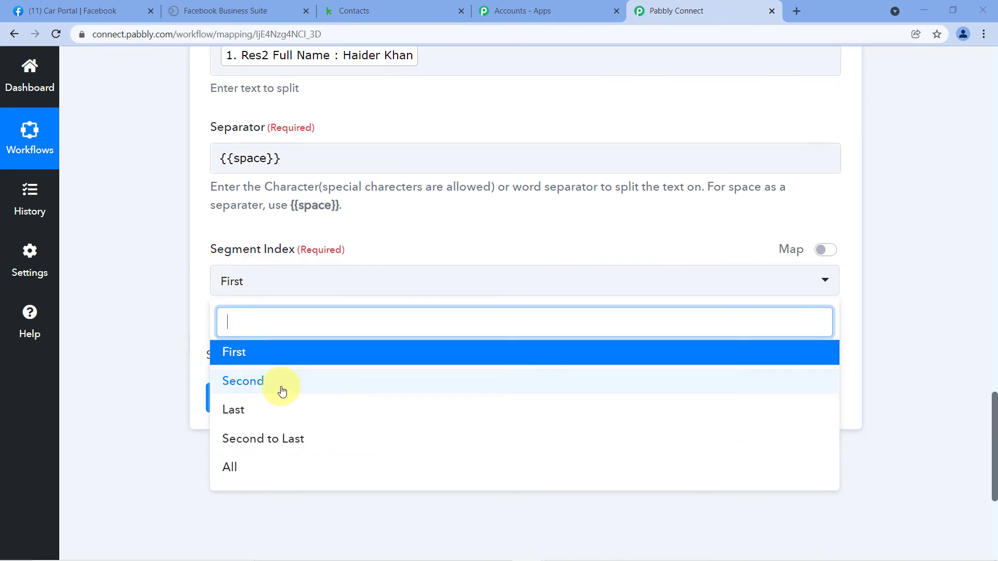
click(231, 469)
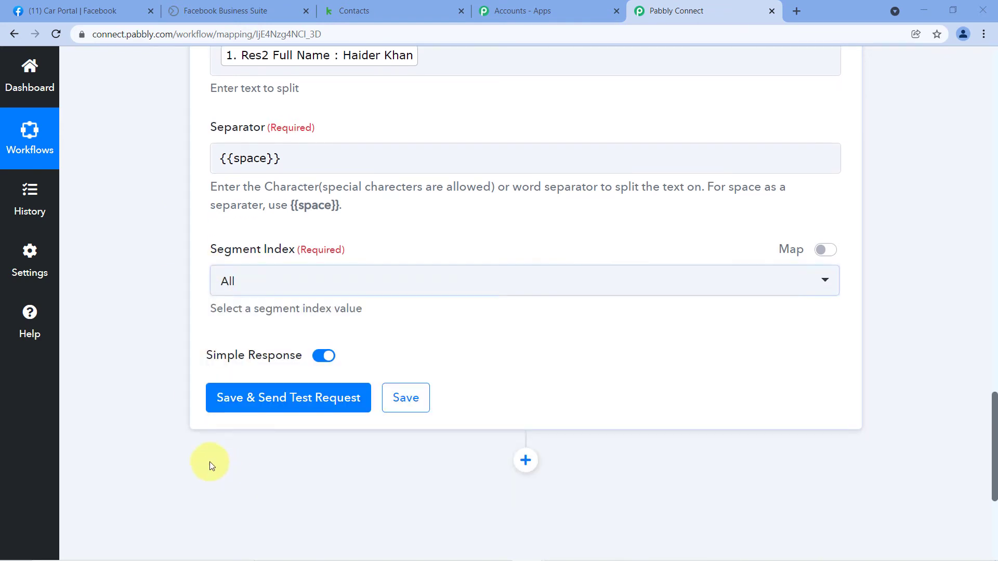
click(285, 409)
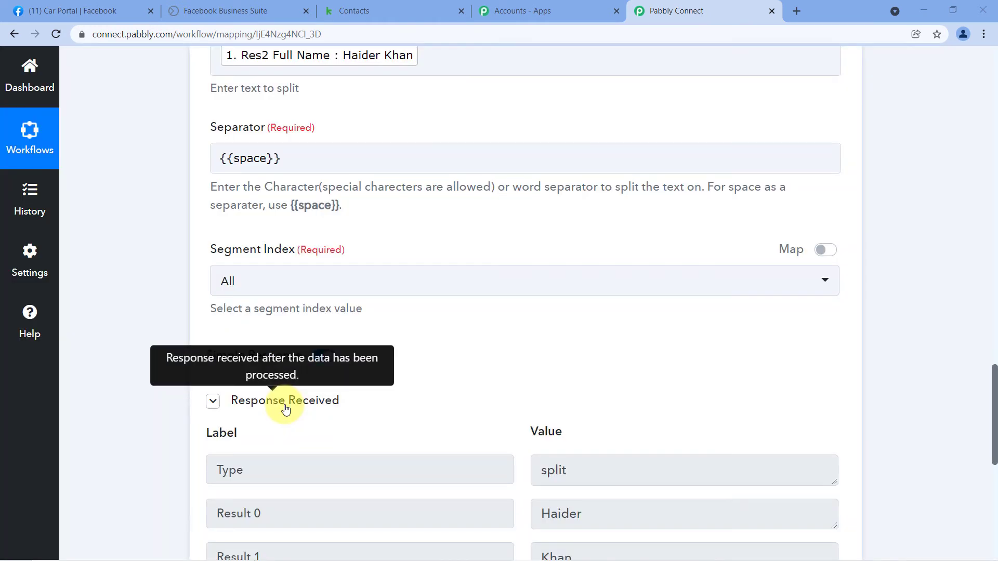
- Verify the split response shows the first name in Result 0 and last name in Result 1
scroll(289, 408, down, 2)
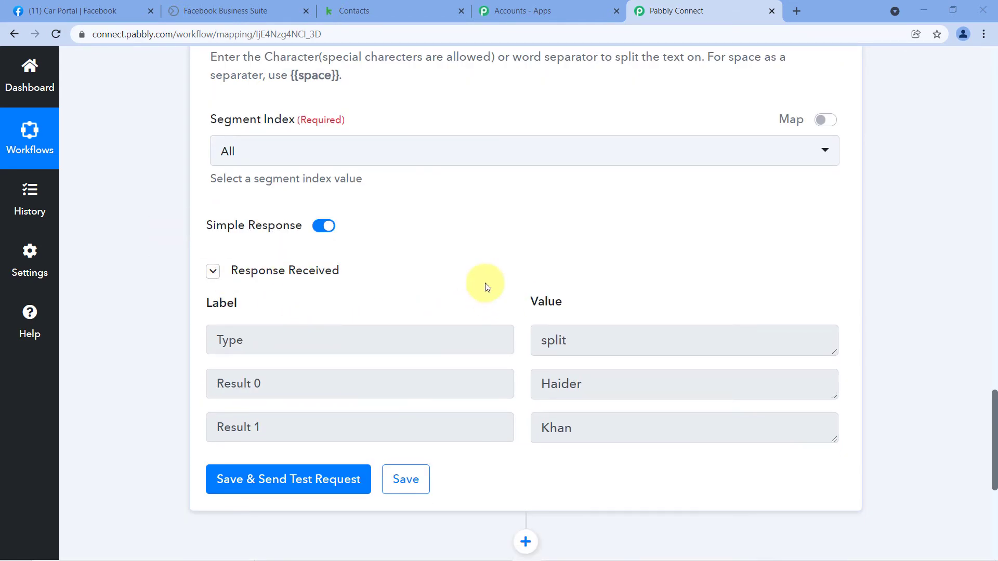
scroll(483, 283, down, 1)
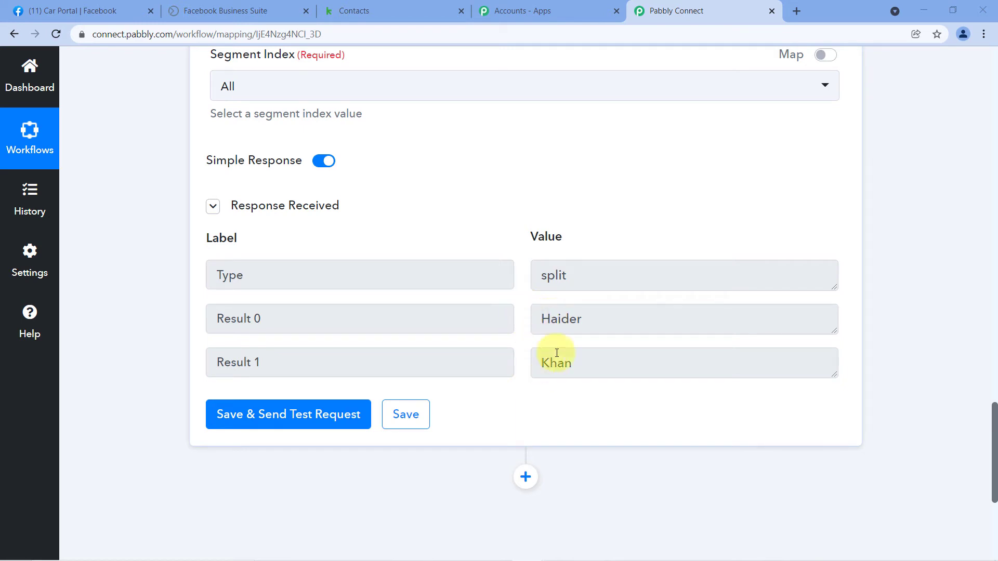
double_click(559, 319)
click(581, 359)
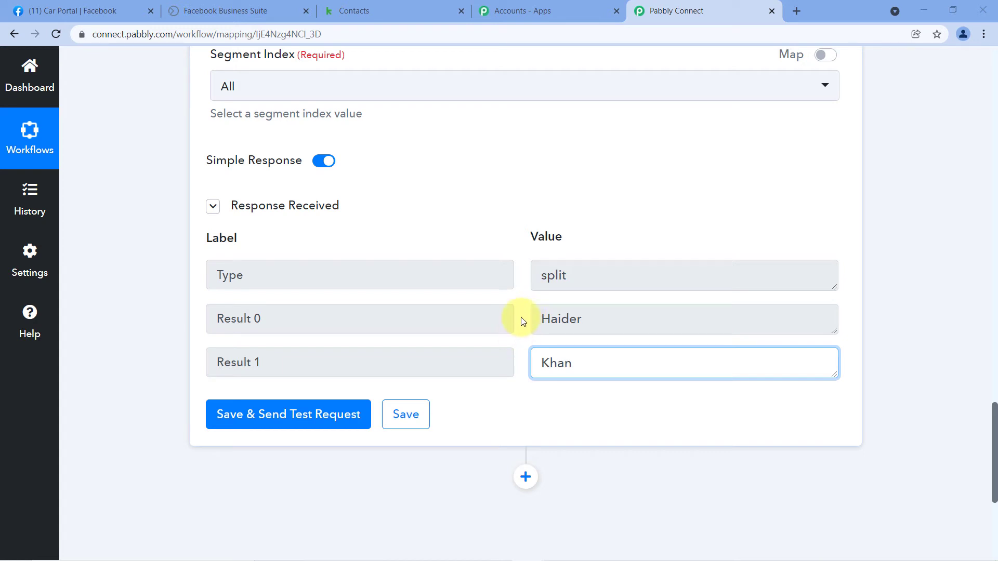
scroll(673, 215, down, 5)
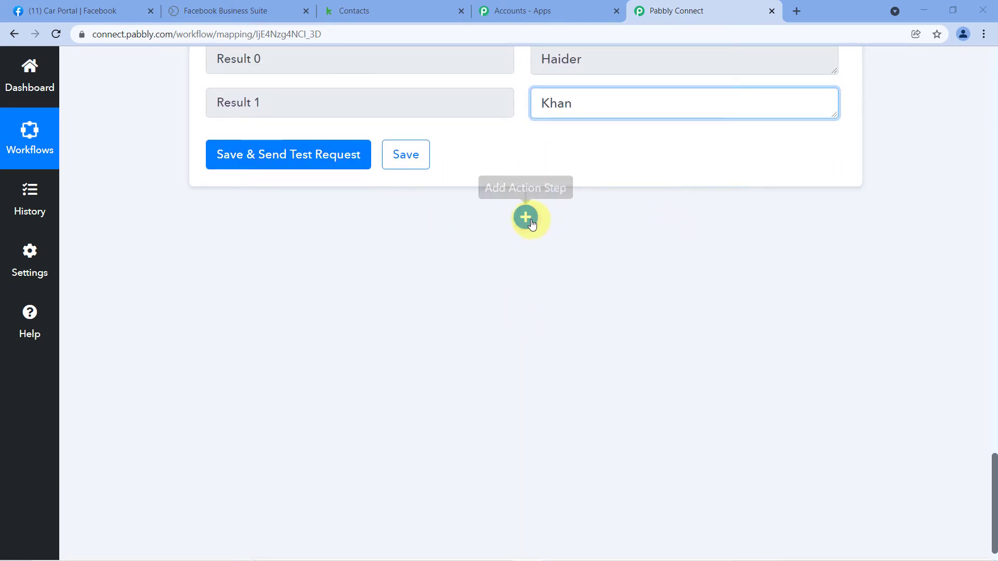
- Add an Infusionsoft by Keap action step using the Create/Update Contact event
click(525, 217)
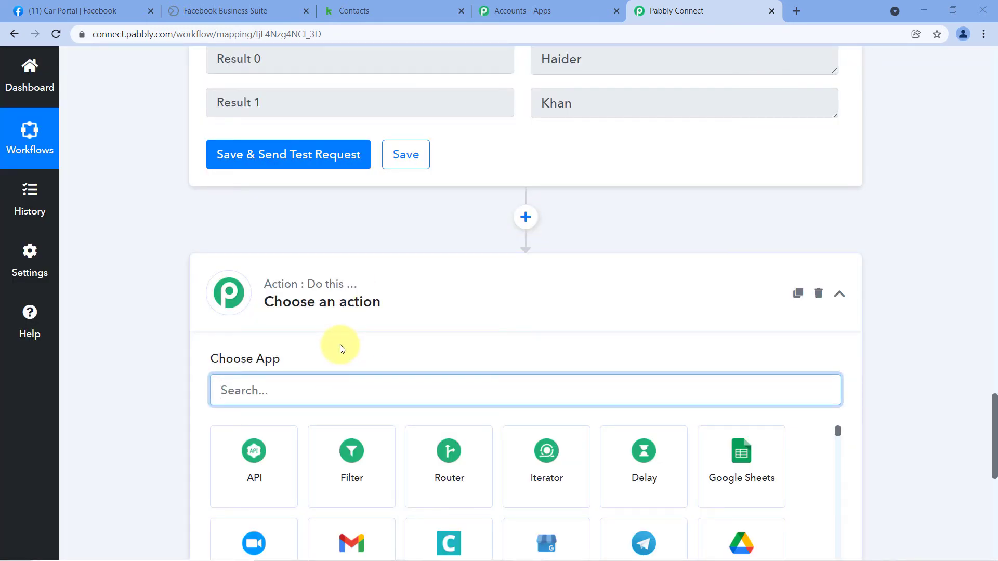
text(keap)
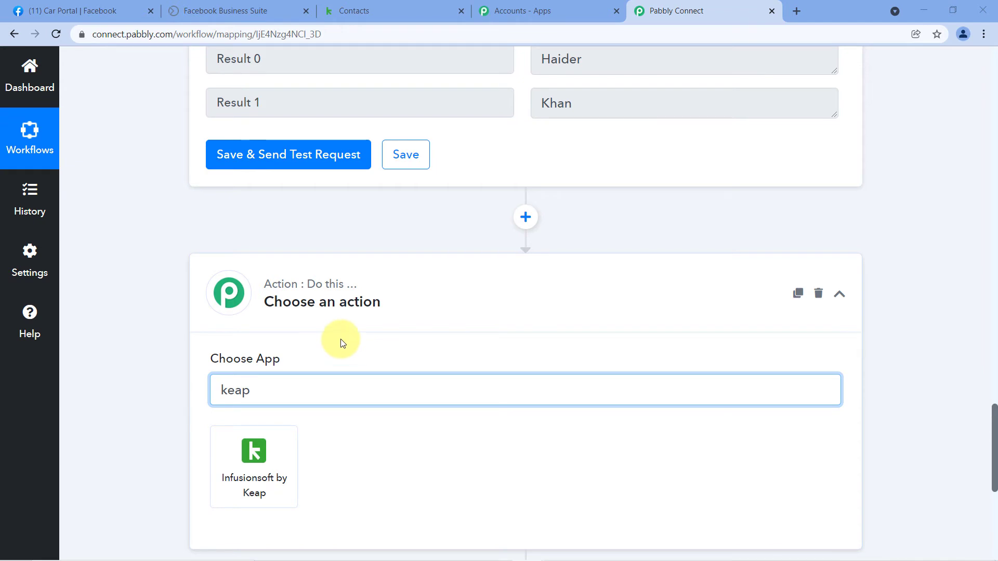
click(221, 471)
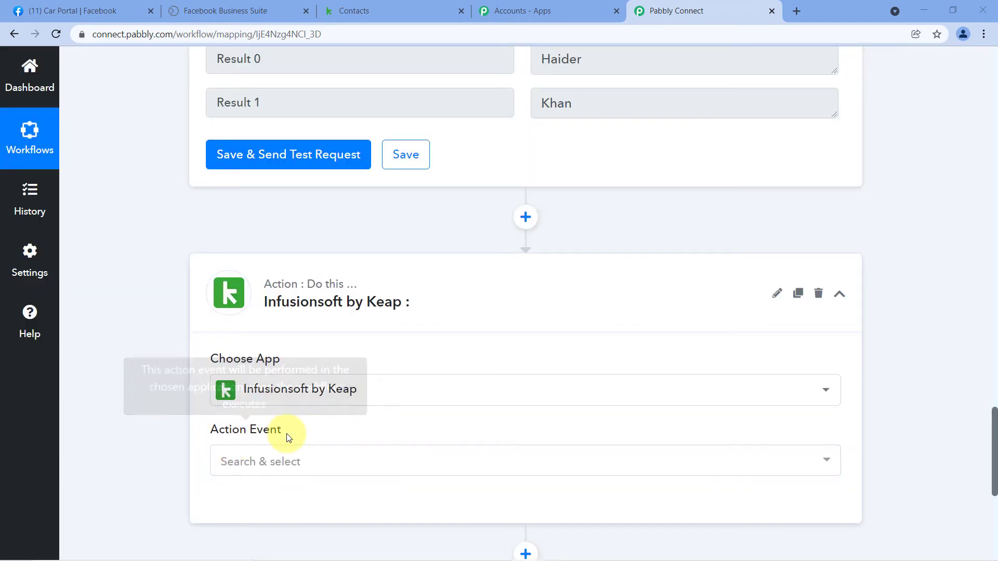
click(333, 462)
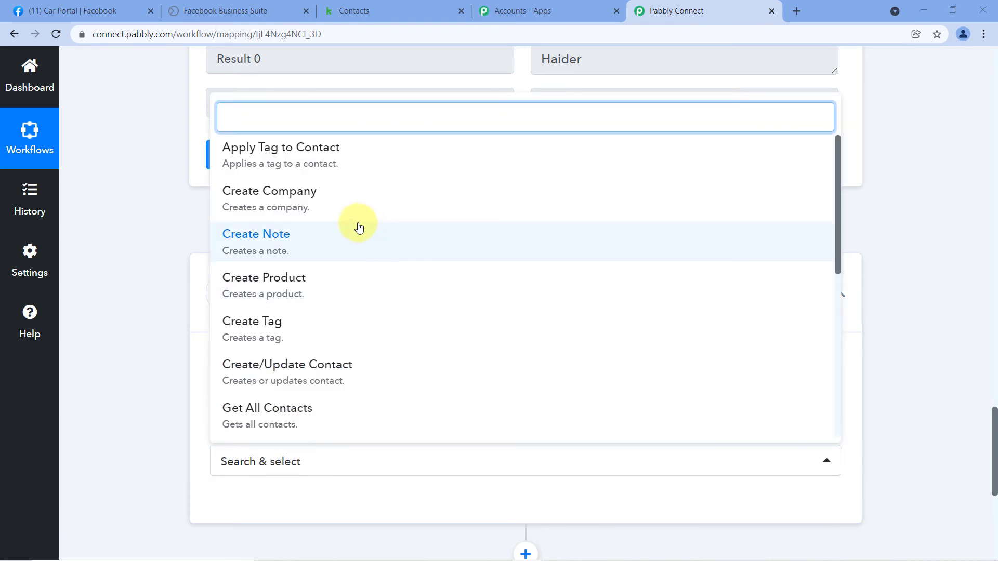
scroll(344, 213, down, 5)
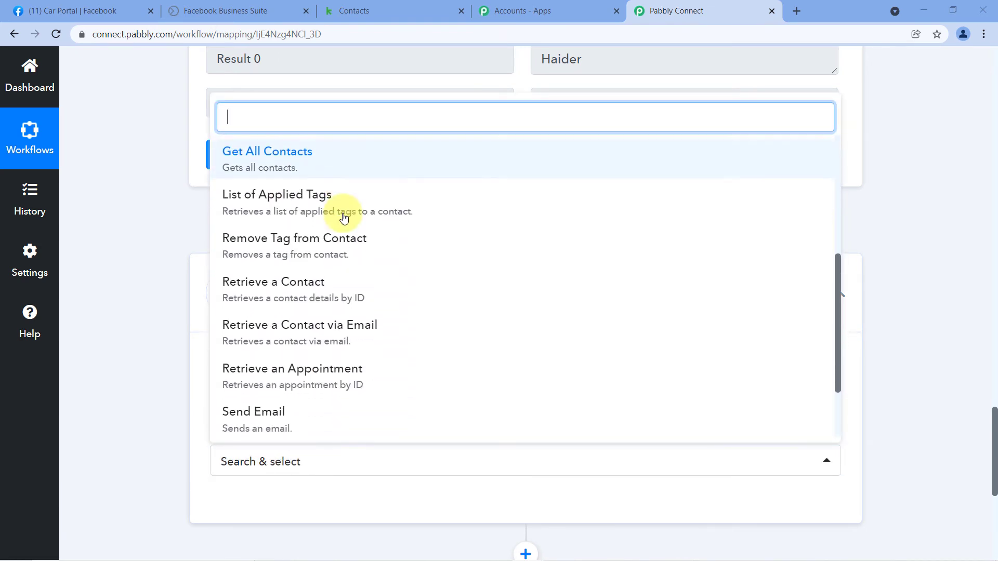
scroll(244, 338, up, 3)
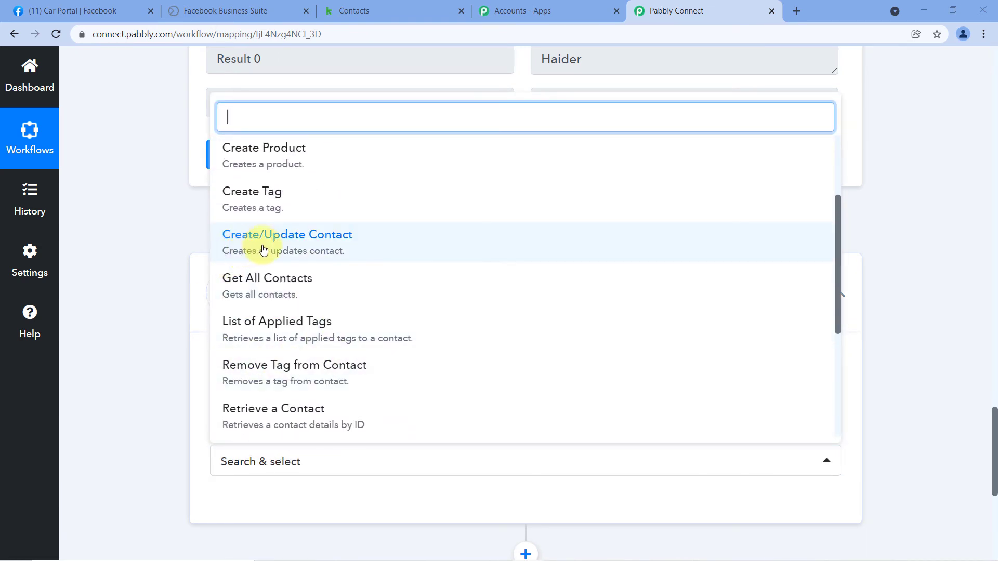
click(291, 245)
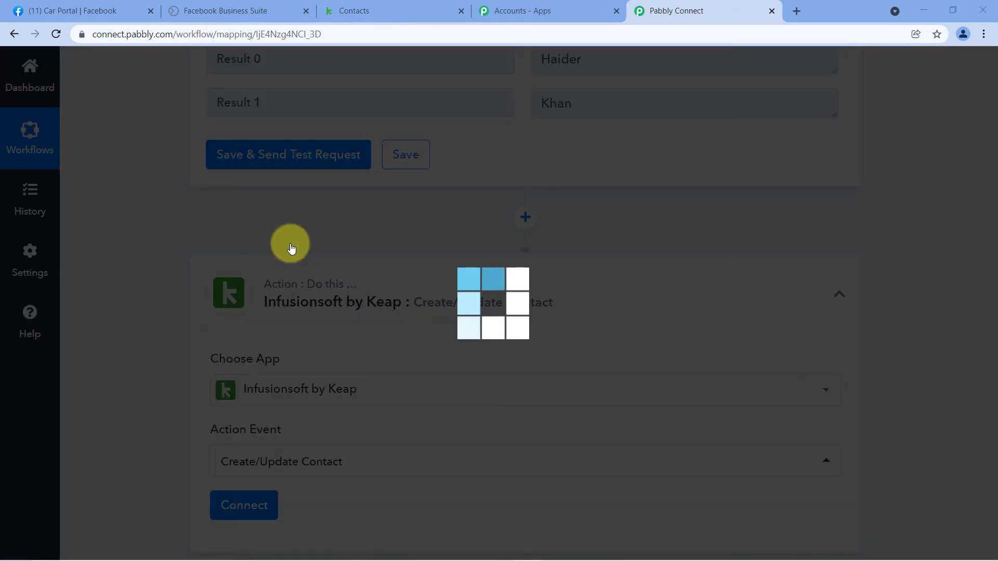
- Add a new Infusionsoft by Keap connection to bring up the Keap sign-in window
click(261, 502)
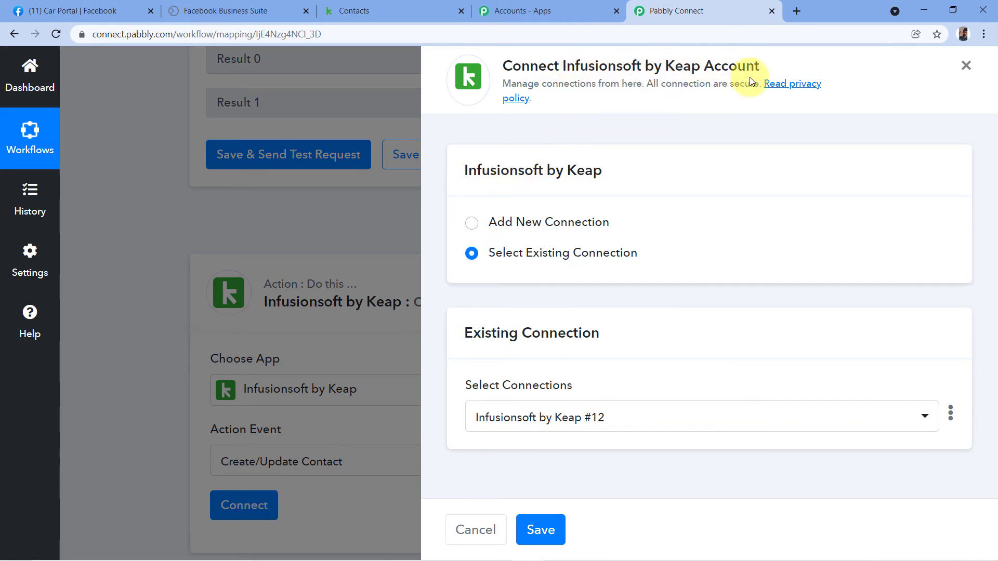
click(470, 225)
click(572, 402)
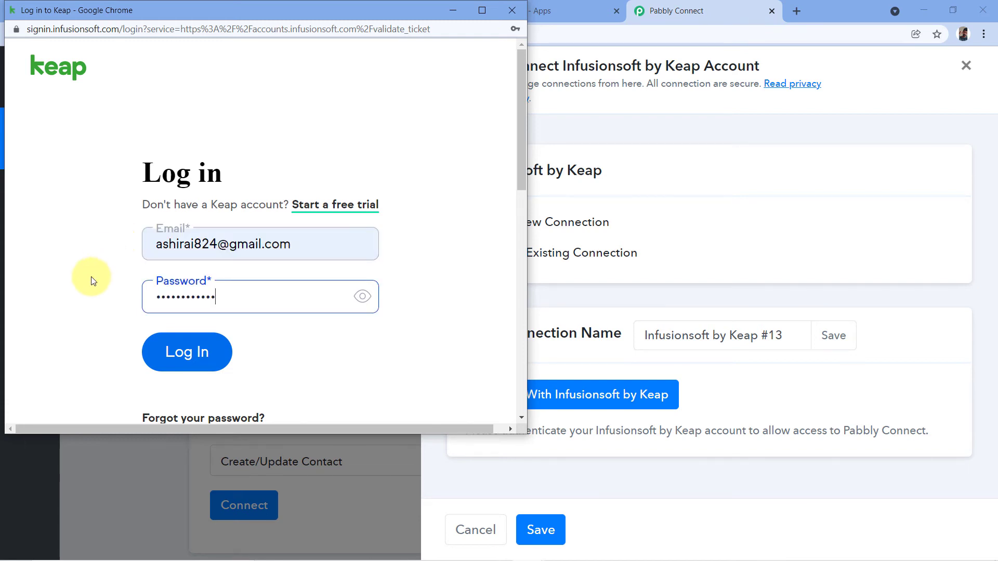
- Log in to Keap and allow Pabbly-Connect access to the Keap application
click(194, 351)
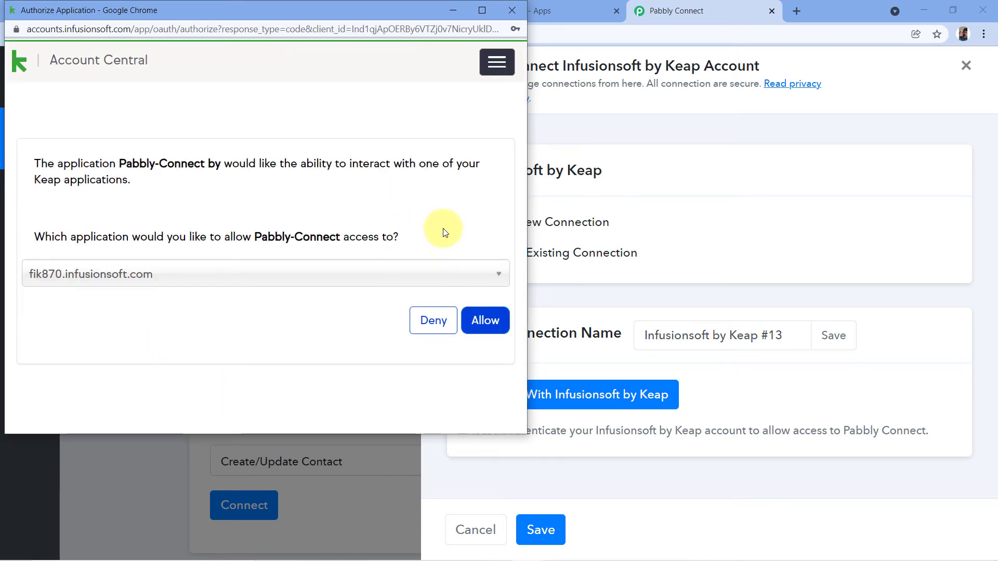
click(496, 322)
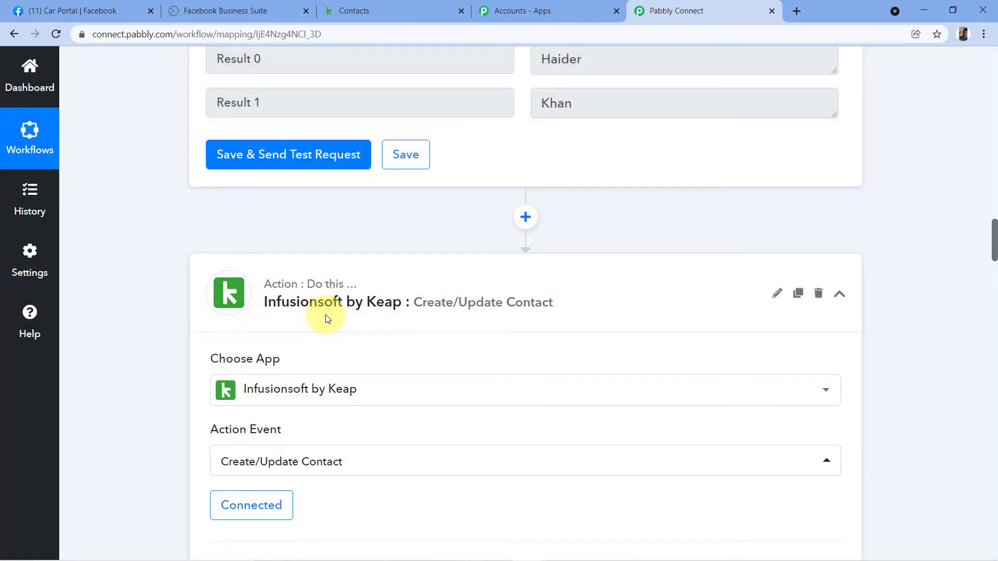
- Review the Facebook lead data and check the lead's email address value
scroll(327, 317, down, 5)
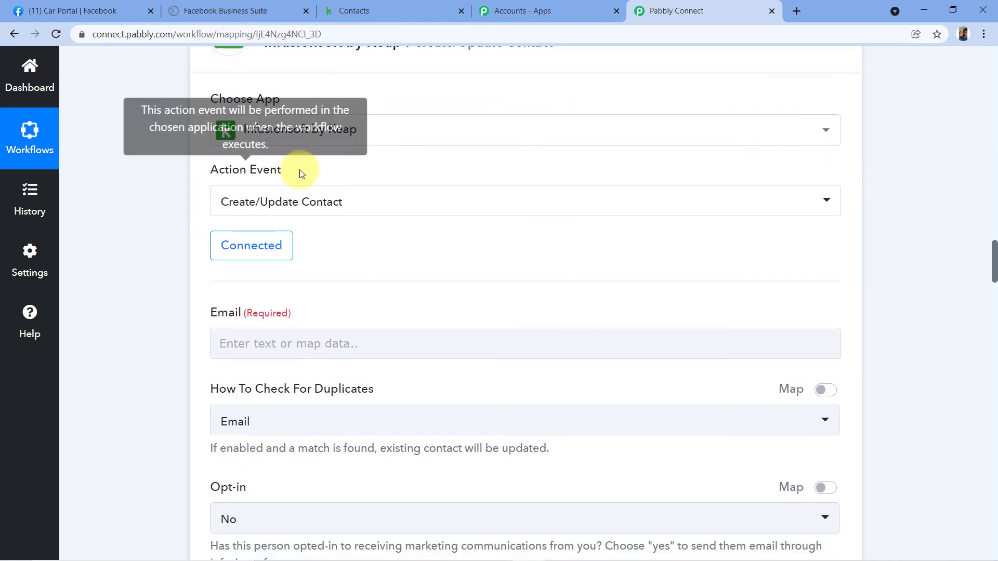
scroll(271, 172, down, 3)
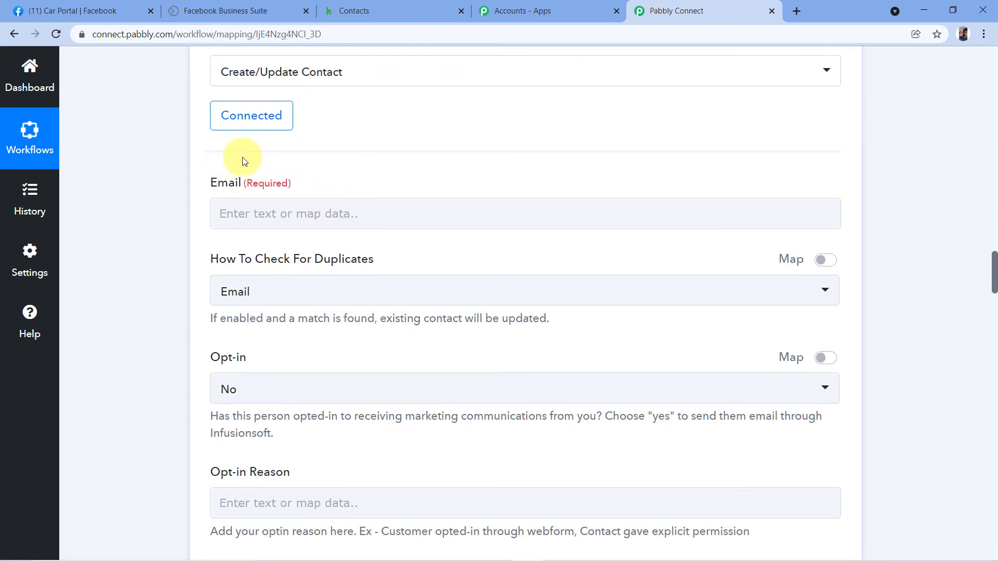
scroll(168, 192, down, 2)
scroll(167, 213, up, 3)
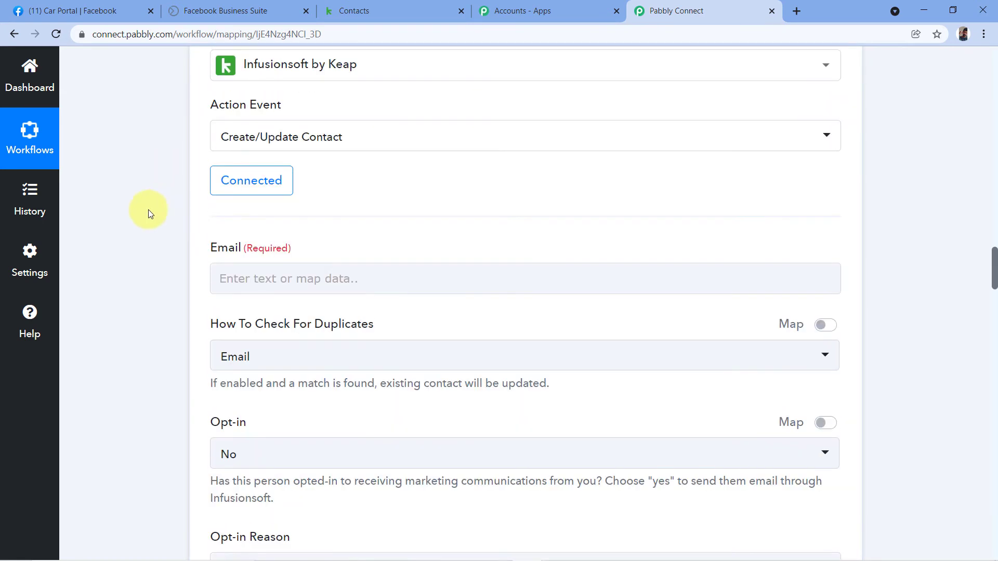
scroll(328, 249, up, 3)
scroll(461, 238, up, 15)
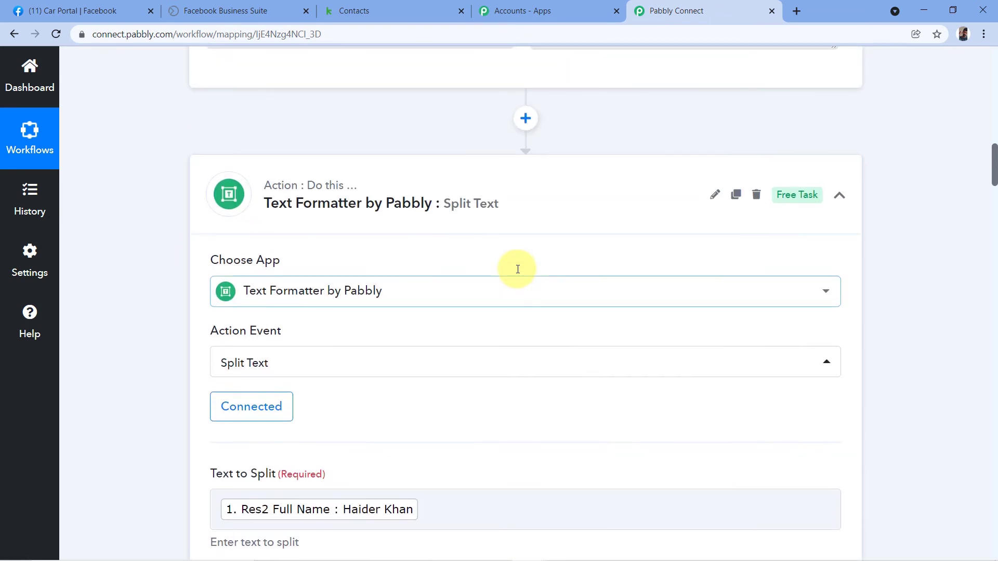
scroll(518, 269, up, 3)
scroll(485, 283, up, 3)
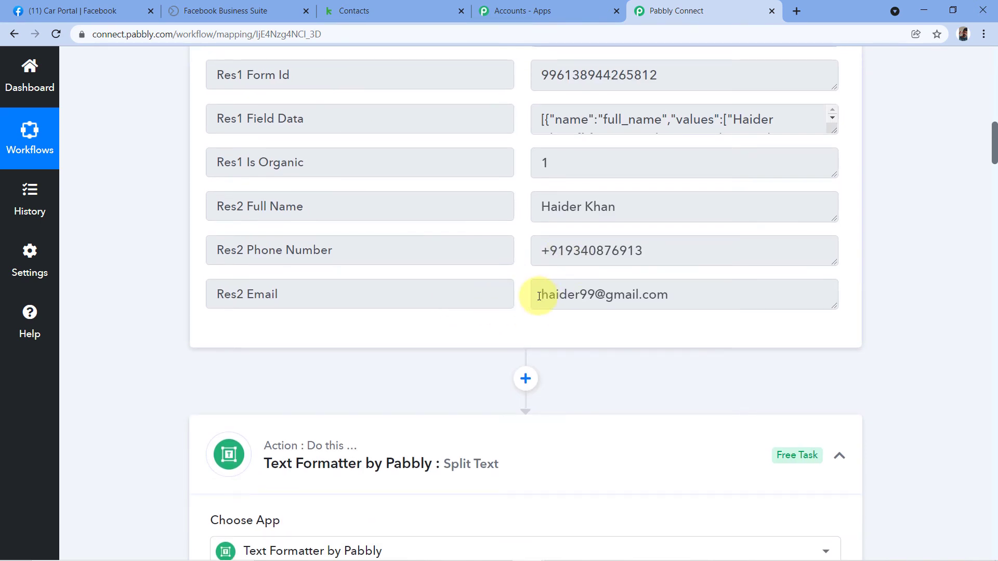
drag(539, 296, 685, 296)
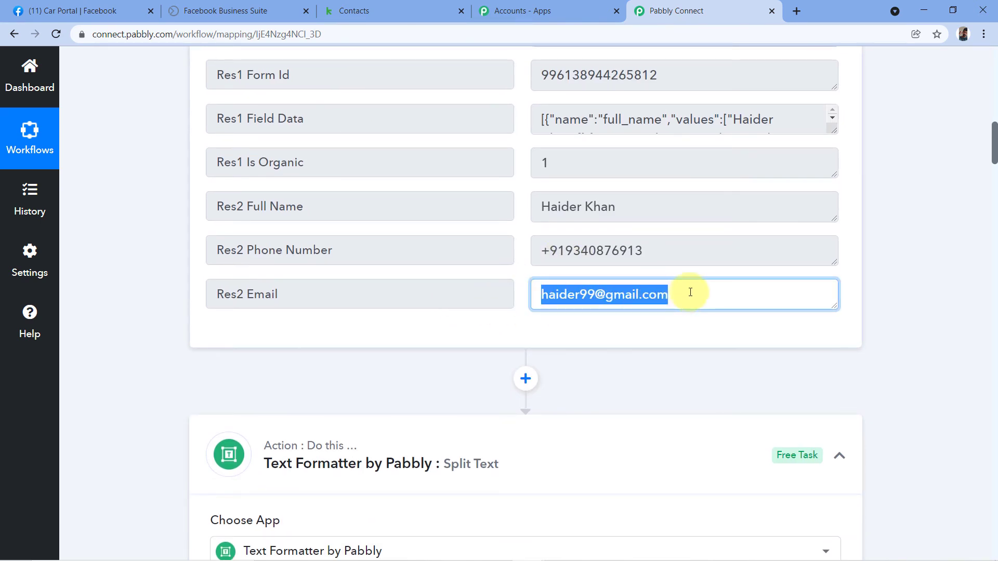
click(691, 292)
scroll(452, 293, down, 10)
scroll(442, 287, down, 15)
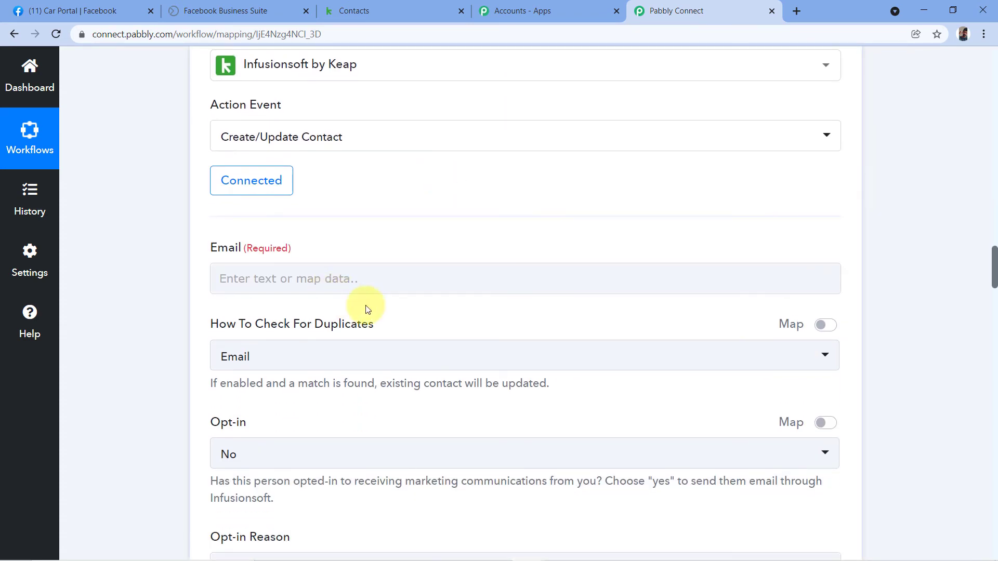
scroll(355, 310, down, 1)
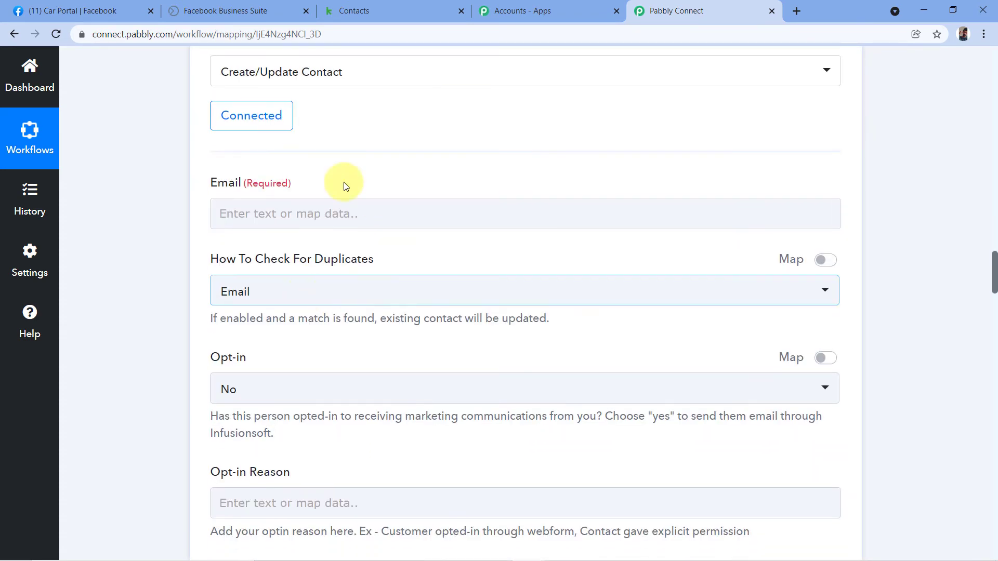
- Map Facebook Lead Ads: New Lead's Res2 Email into the Keap Email field
click(237, 216)
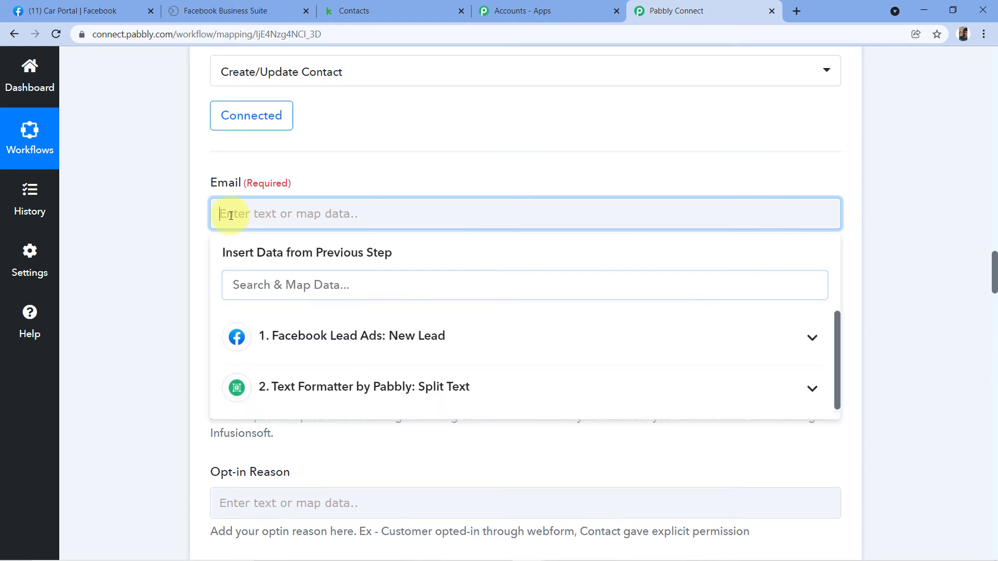
click(317, 339)
scroll(416, 390, down, 3)
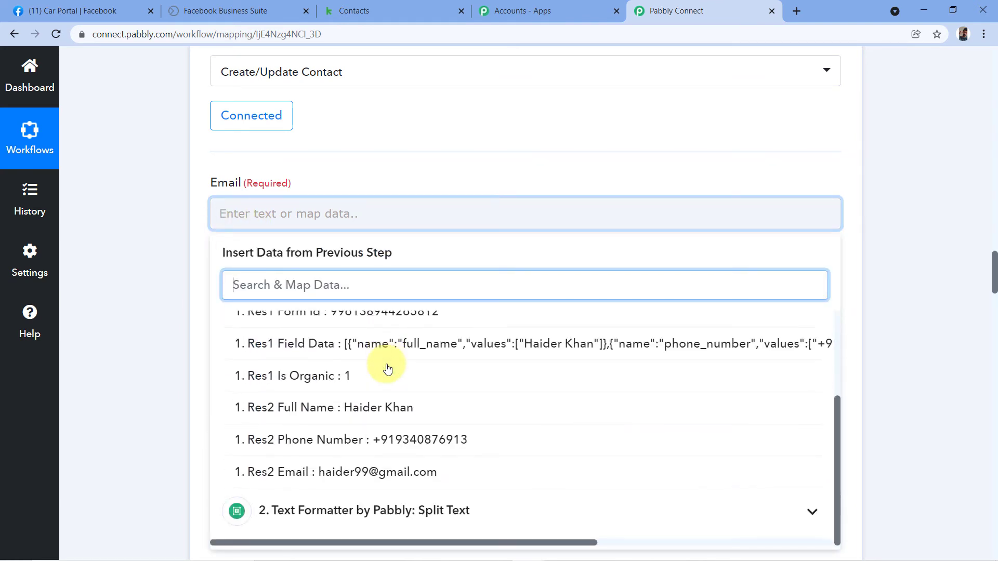
click(363, 478)
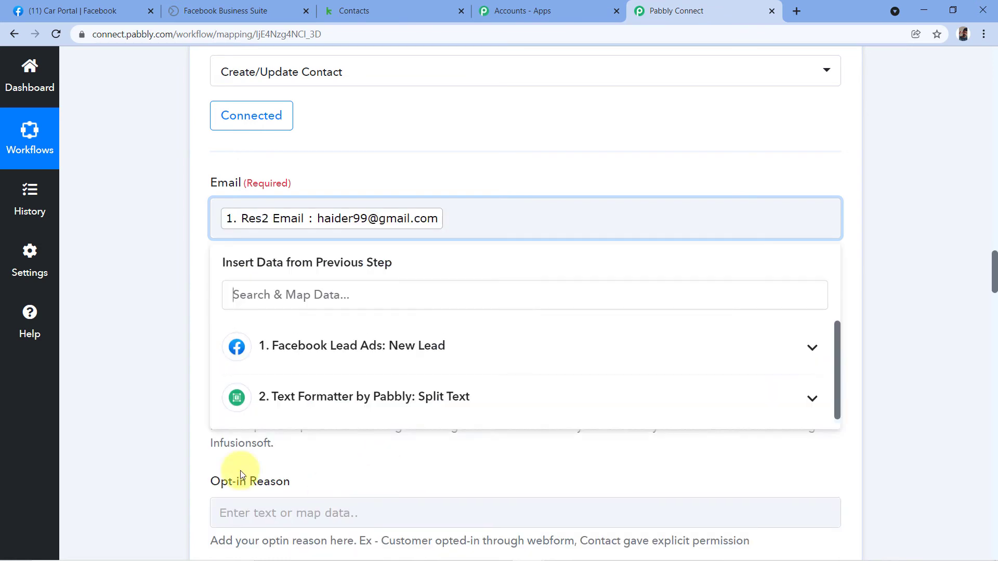
click(164, 239)
scroll(164, 239, down, 1)
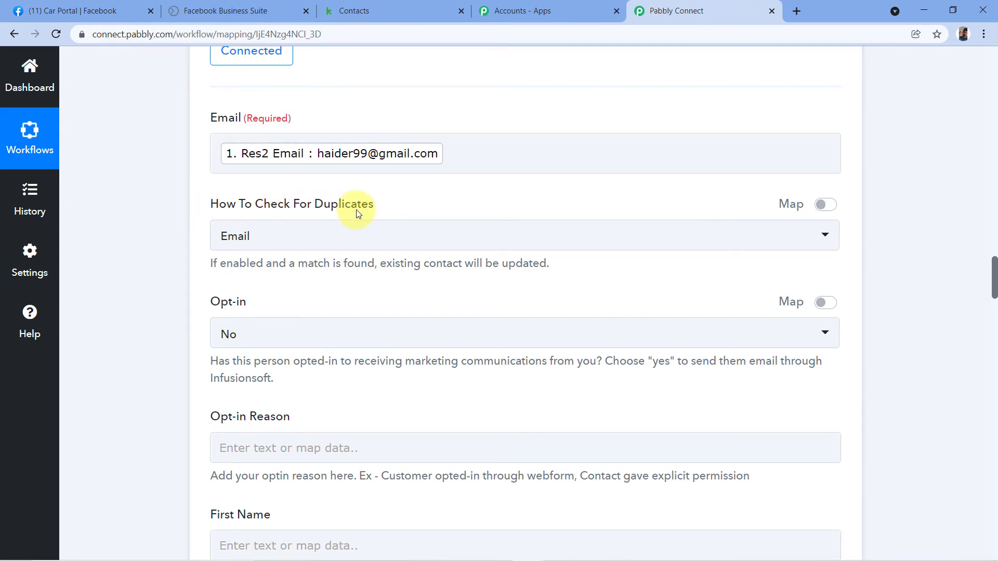
click(310, 233)
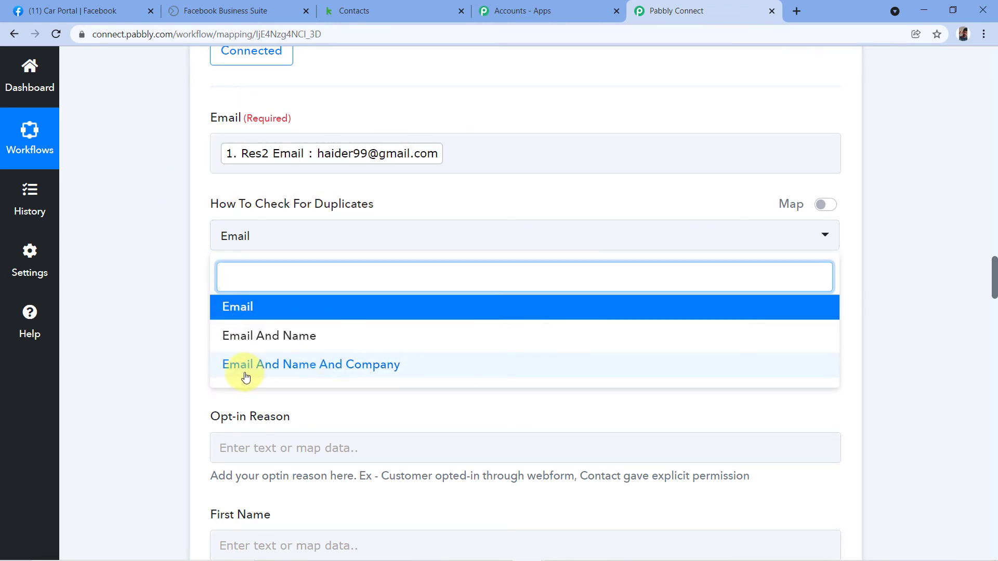
click(232, 308)
scroll(318, 283, down, 1)
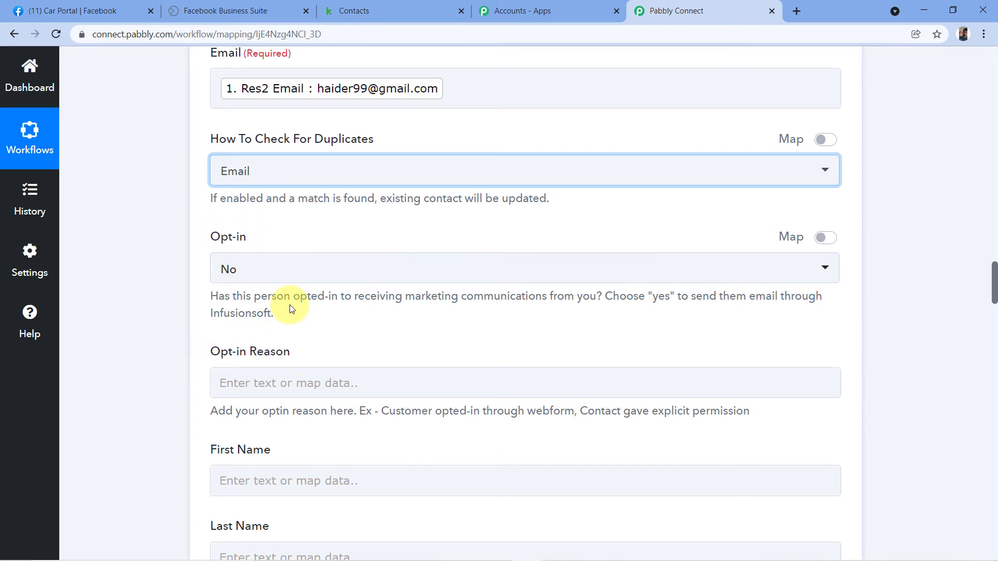
scroll(285, 301, down, 1)
scroll(326, 253, down, 3)
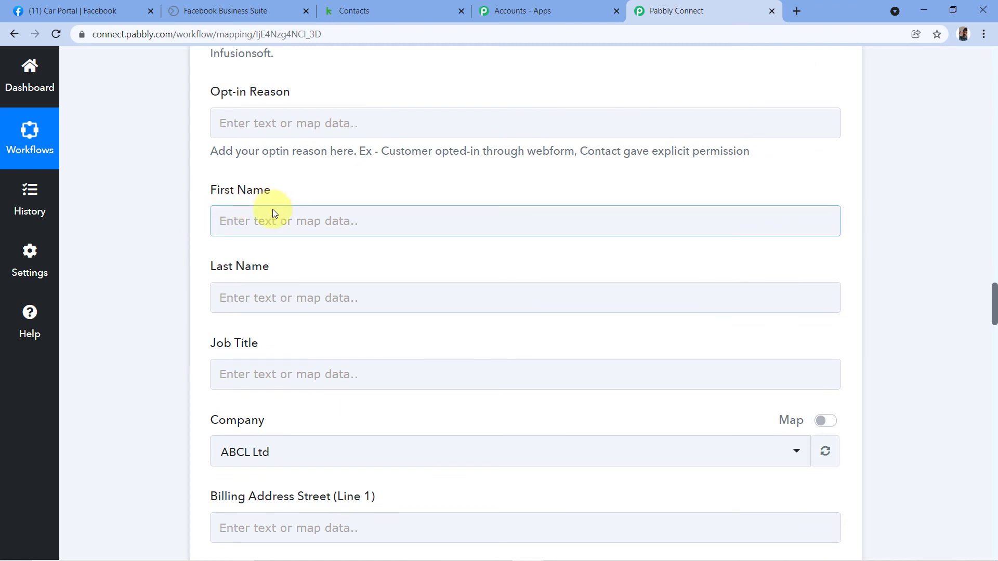
scroll(333, 202, up, 6)
scroll(446, 227, up, 8)
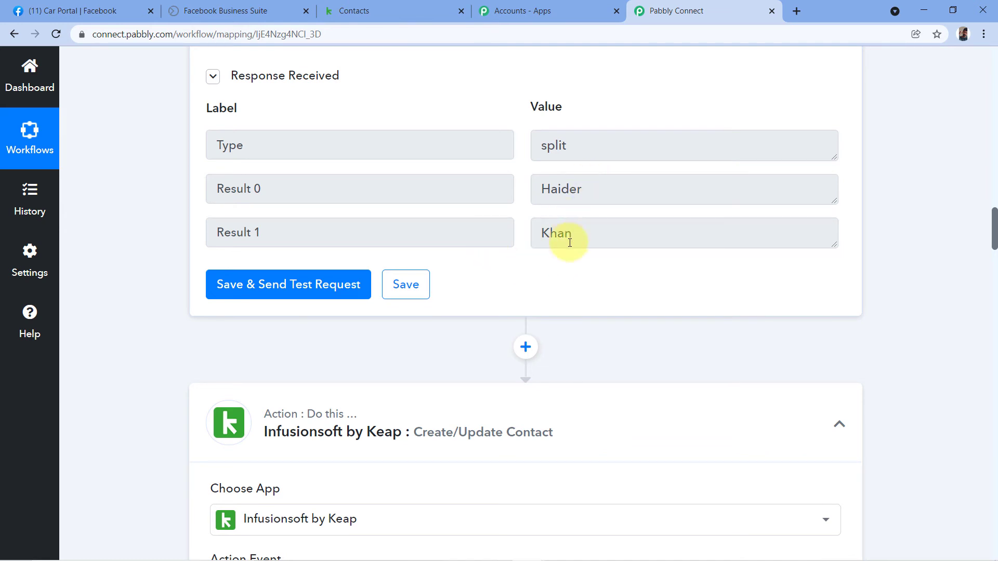
scroll(514, 258, down, 15)
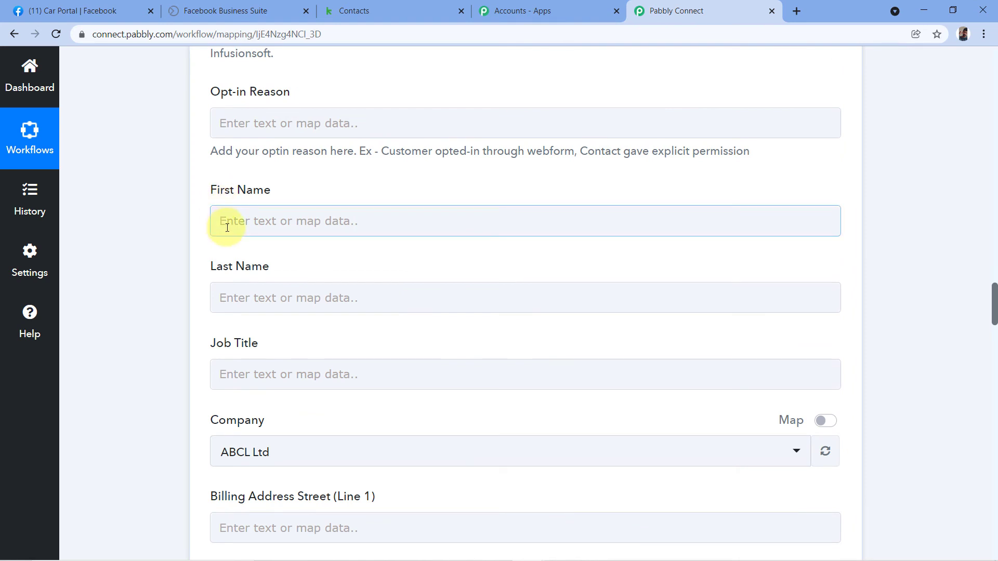
- Map Split Text Result 0 into the Keap First Name field
click(243, 218)
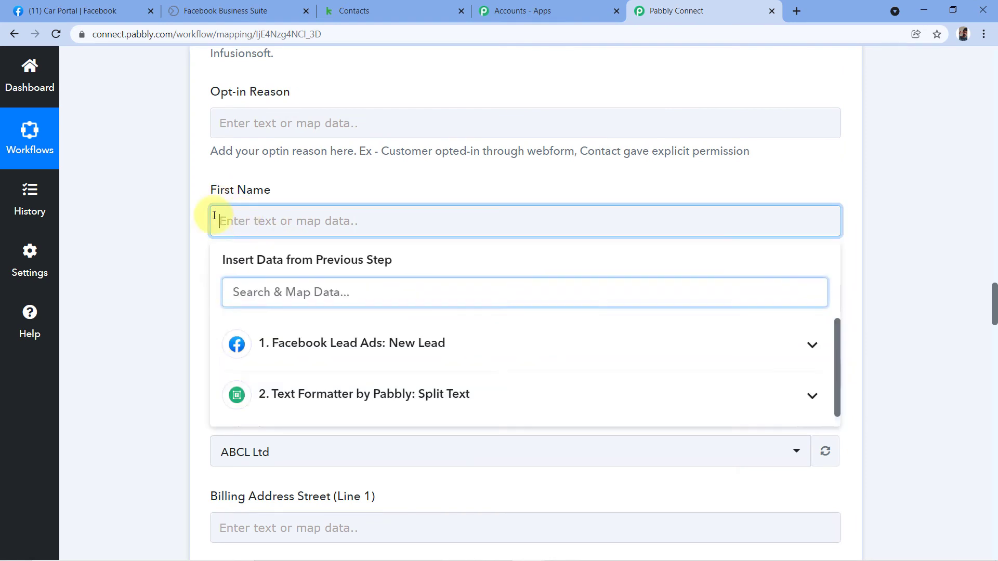
click(309, 395)
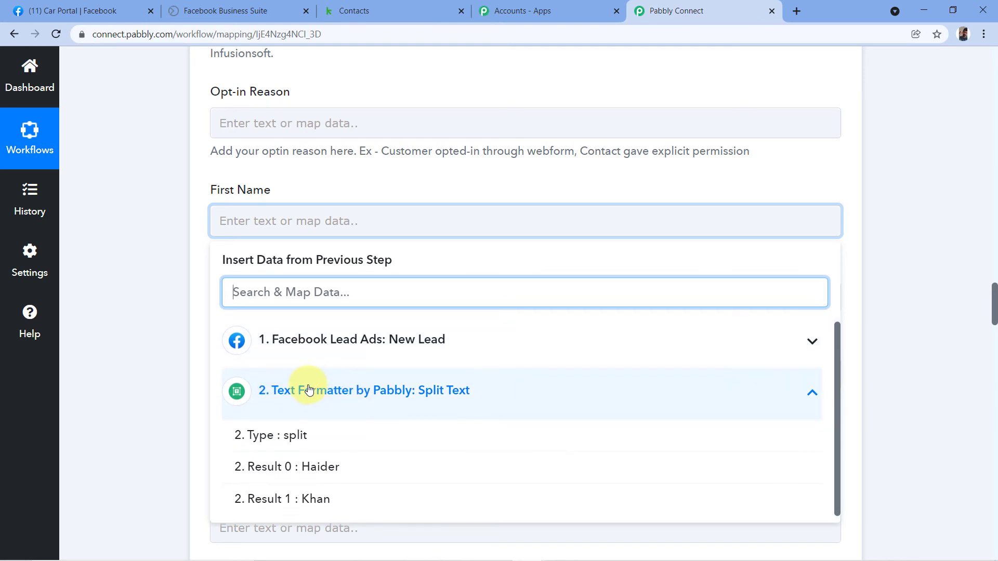
click(314, 467)
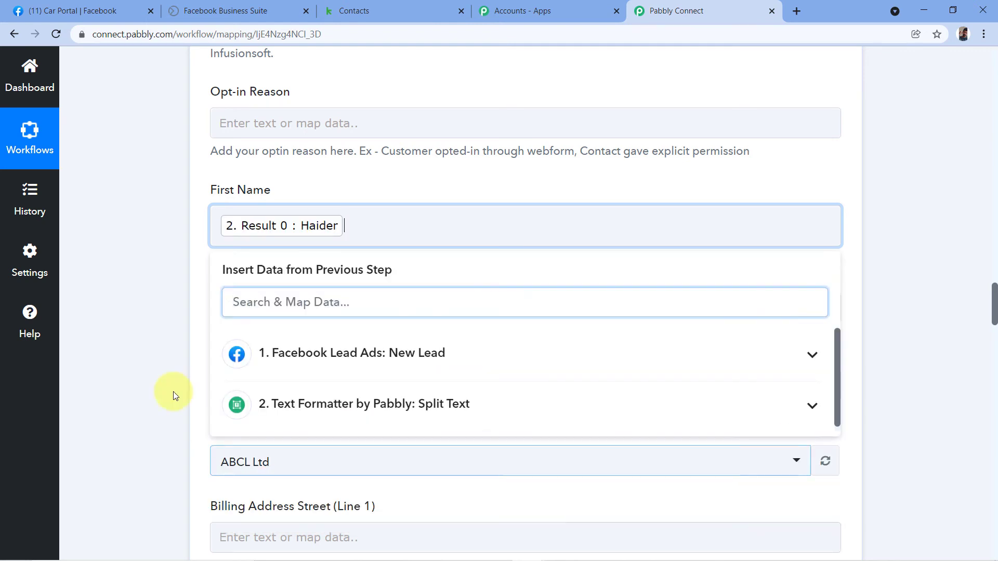
click(176, 246)
scroll(179, 244, down, 2)
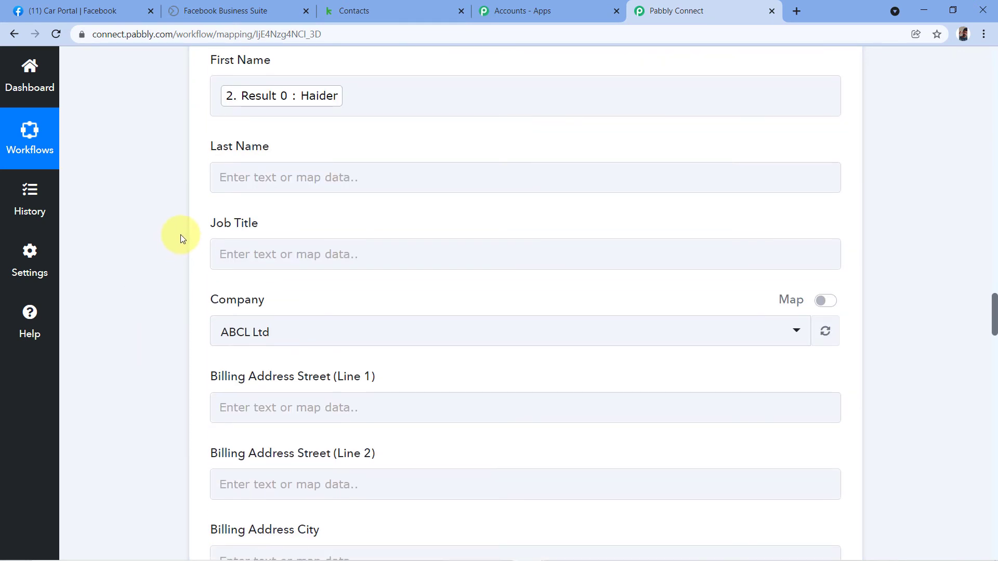
- Map Split Text Result 1 into the Keap Last Name field
click(290, 175)
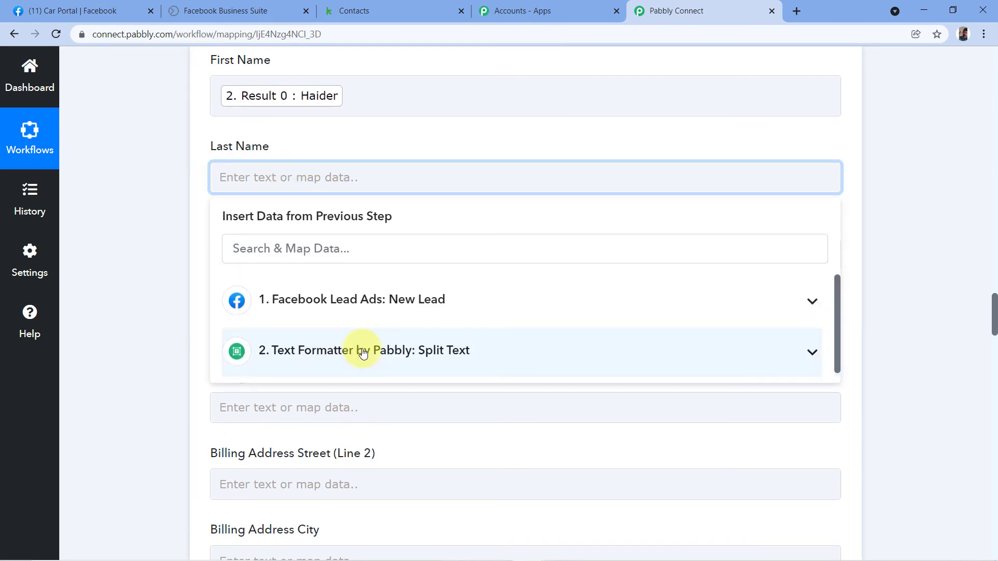
click(357, 349)
click(289, 458)
click(157, 270)
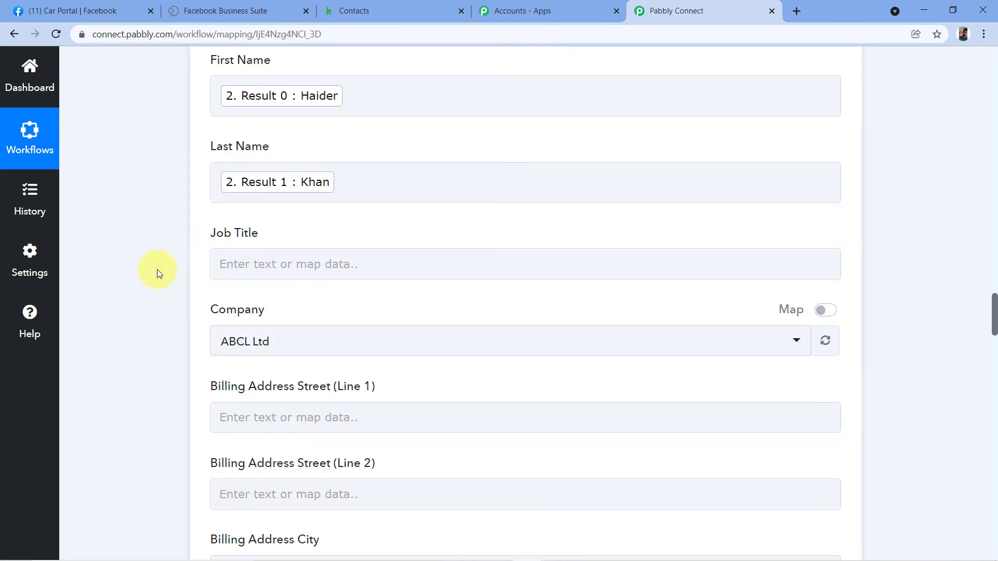
scroll(163, 263, down, 1)
- Scroll down to Phone1 and open its Insert Data from Previous Step choices
scroll(163, 263, down, 1)
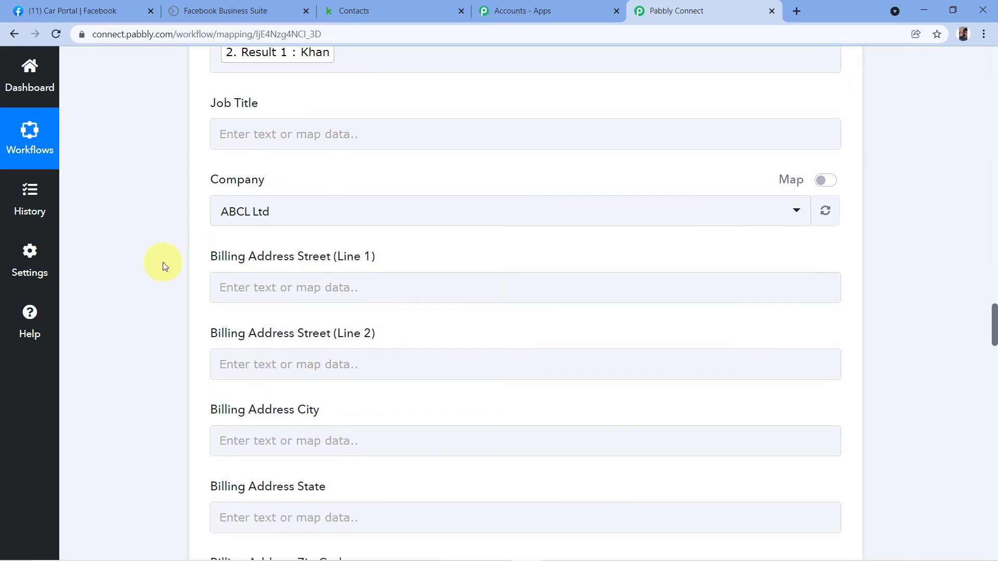
scroll(190, 194, down, 2)
scroll(191, 186, down, 8)
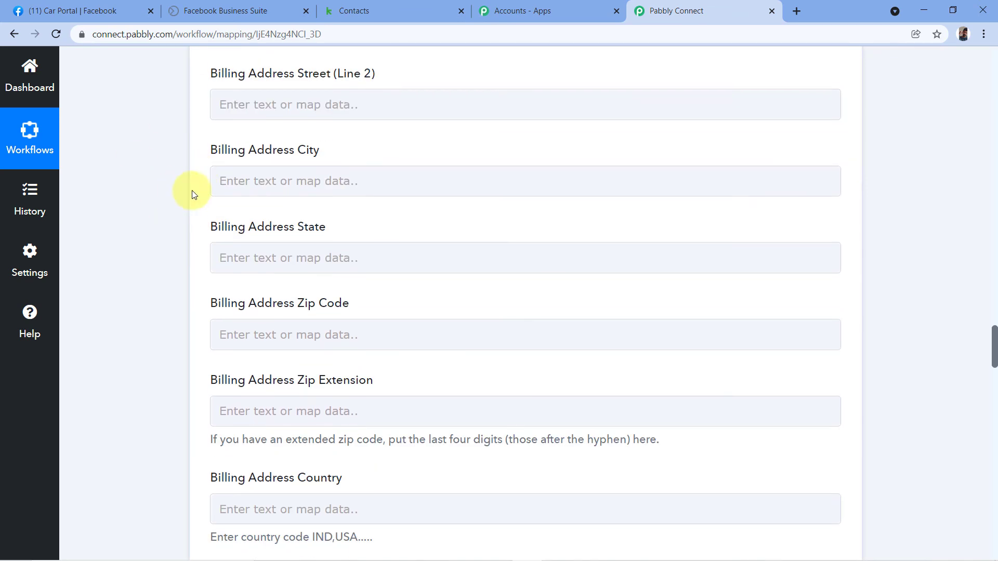
scroll(179, 187, down, 1)
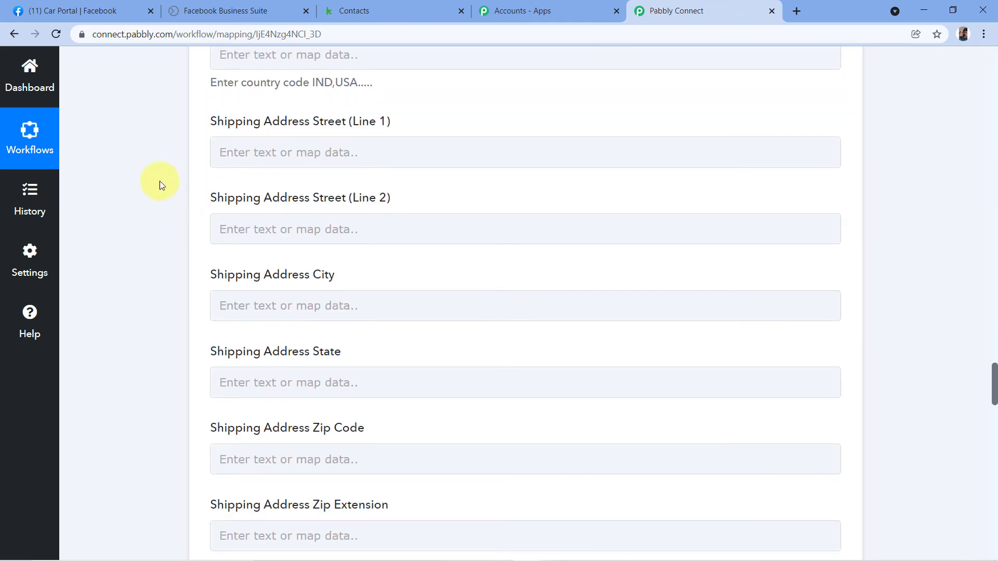
scroll(188, 292, down, 3)
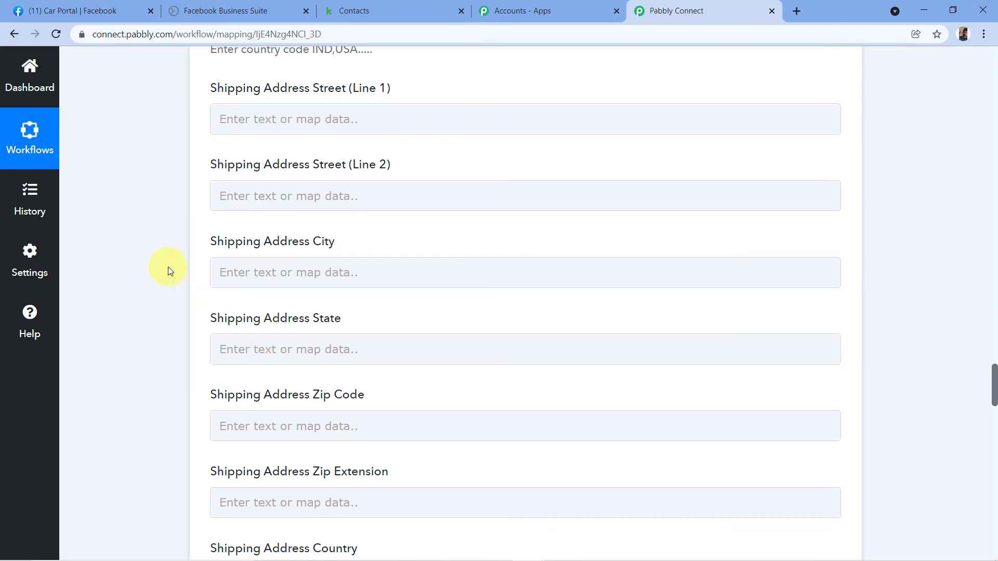
scroll(130, 234, down, 9)
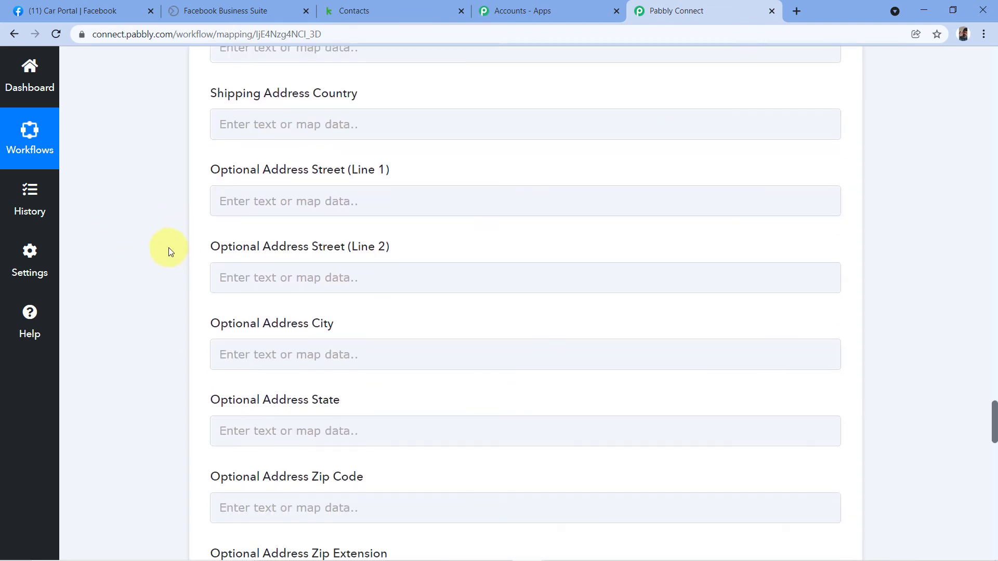
scroll(182, 253, down, 5)
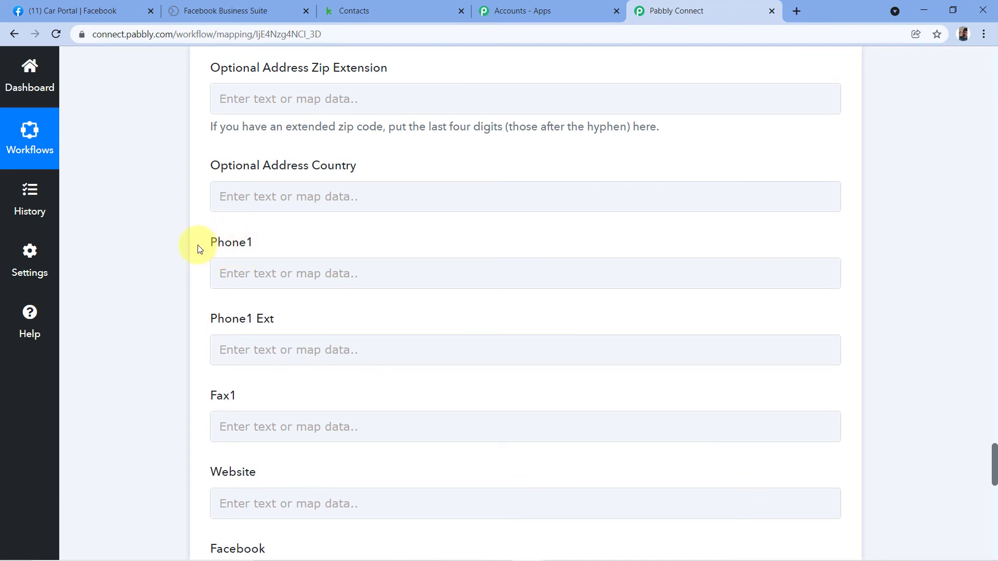
click(235, 274)
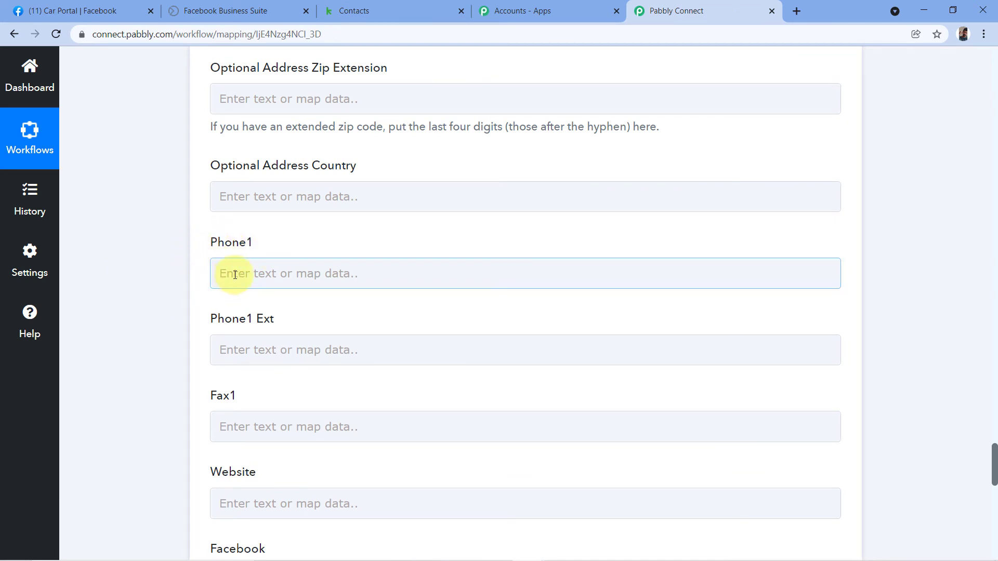
click(247, 276)
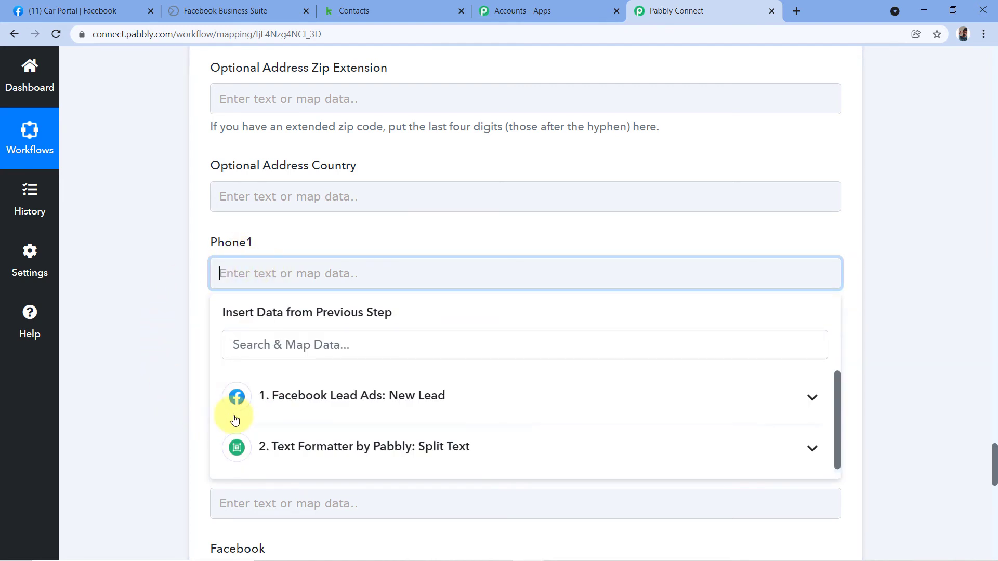
- Map the Facebook lead's Res2 Phone Number into Phone1, leaving later optional fields empty
click(384, 405)
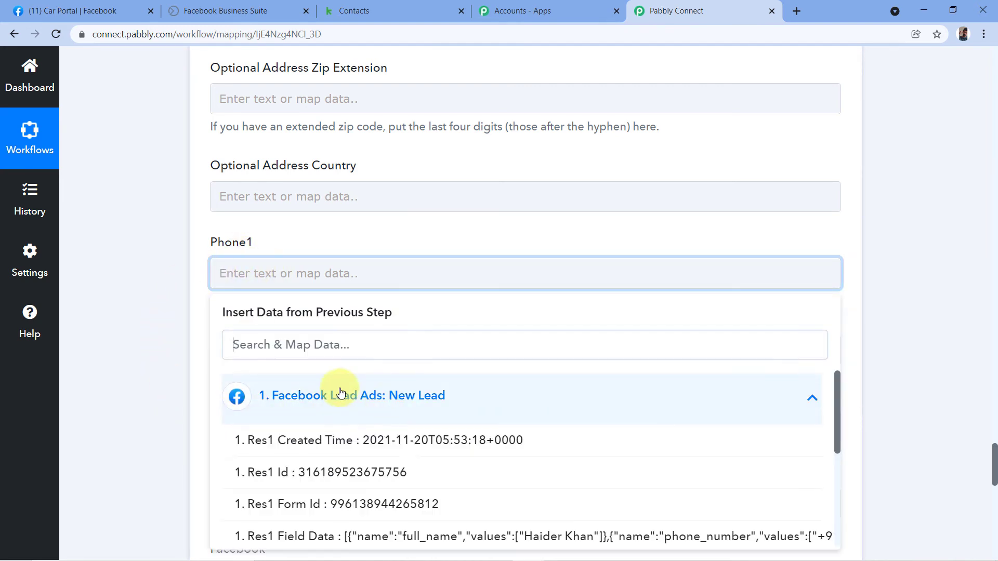
scroll(390, 432, down, 5)
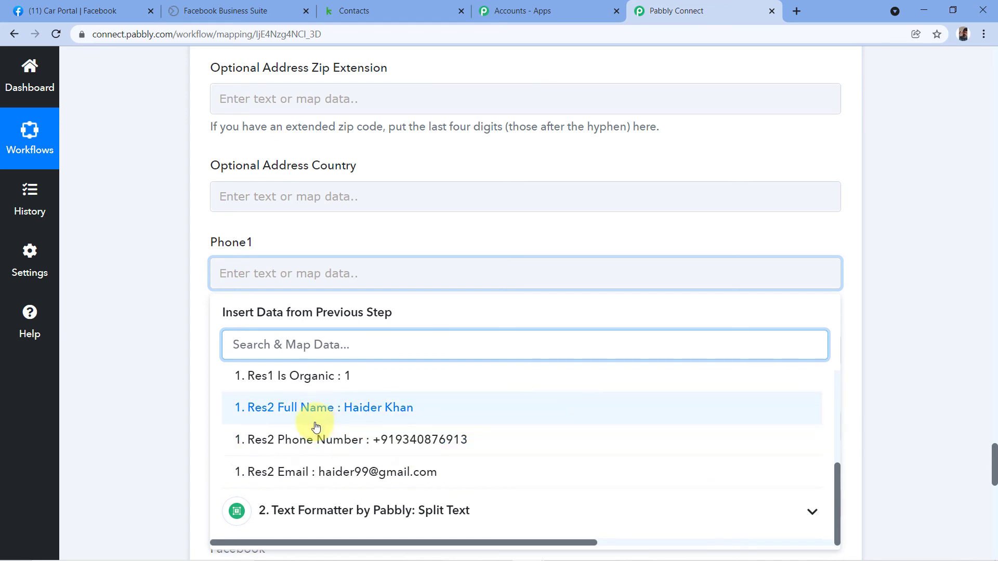
click(371, 446)
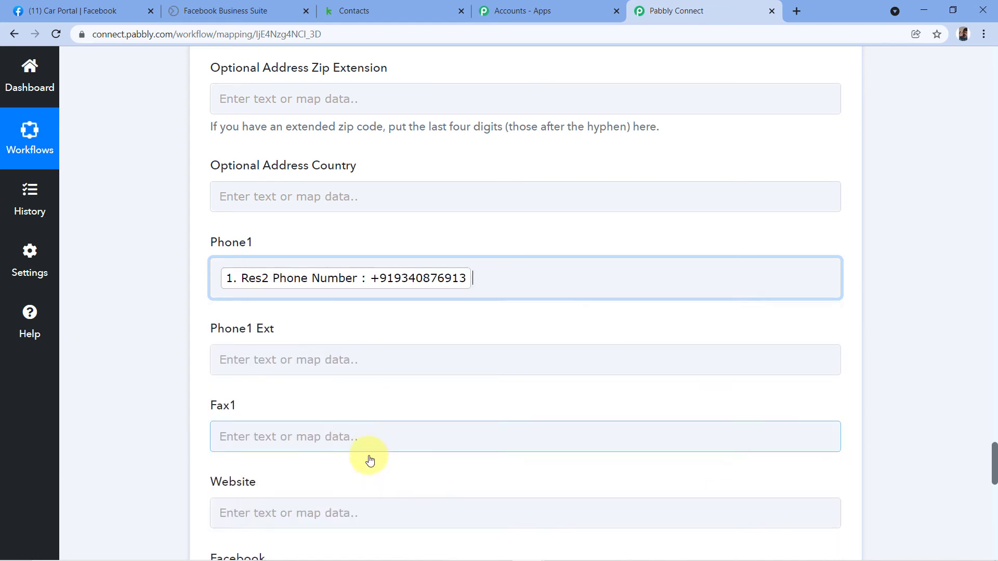
click(190, 291)
scroll(197, 279, down, 4)
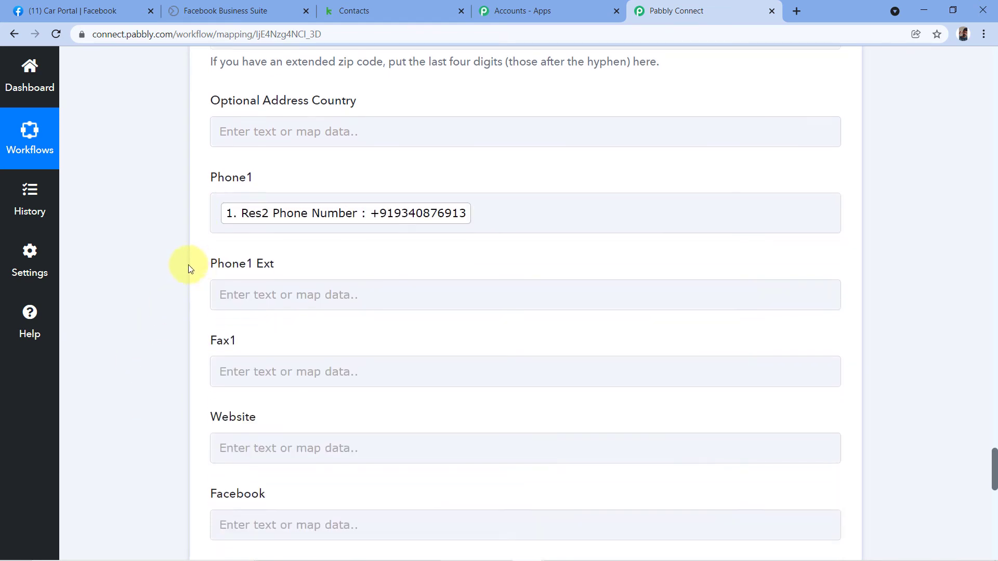
scroll(177, 267, down, 1)
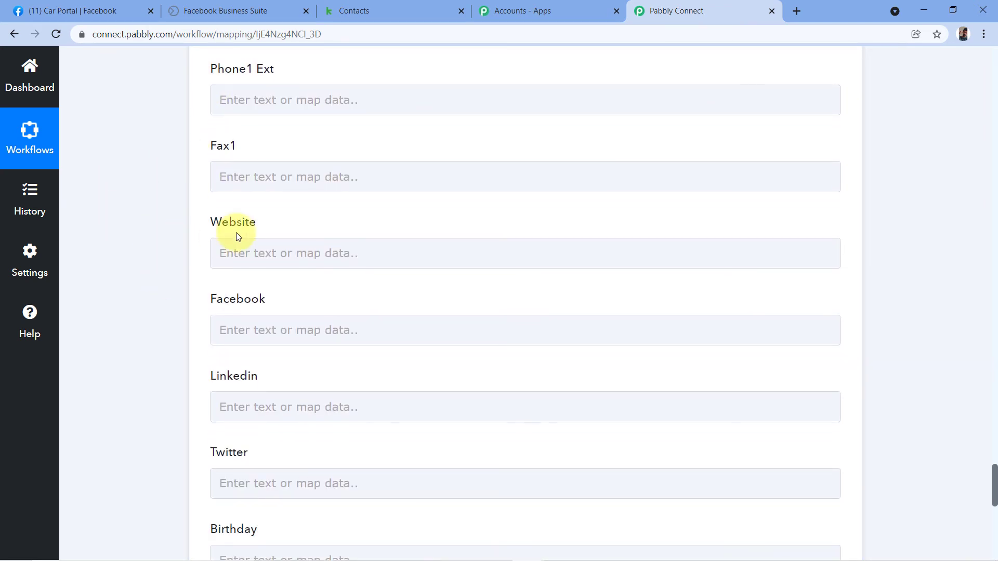
scroll(213, 308, down, 2)
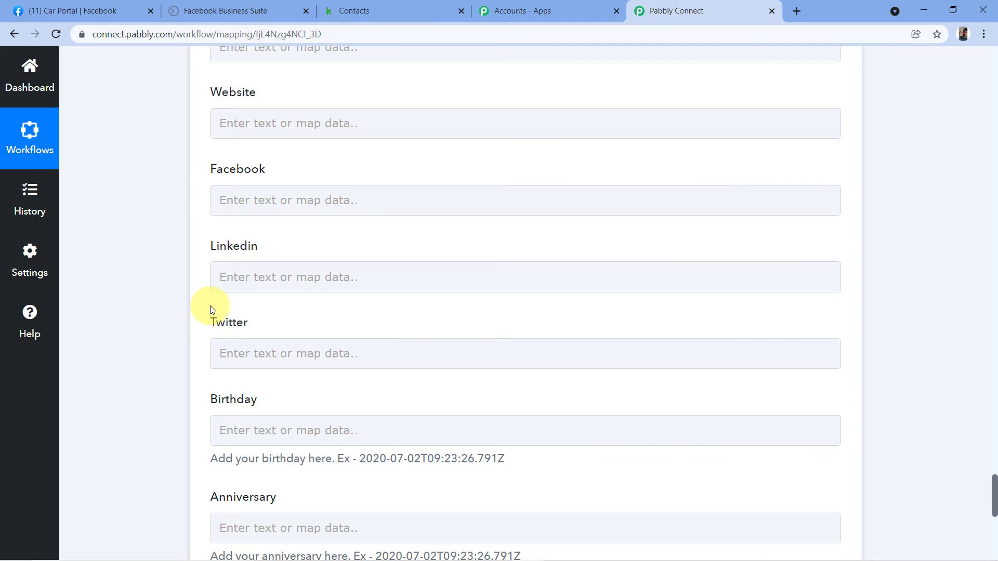
scroll(211, 310, down, 5)
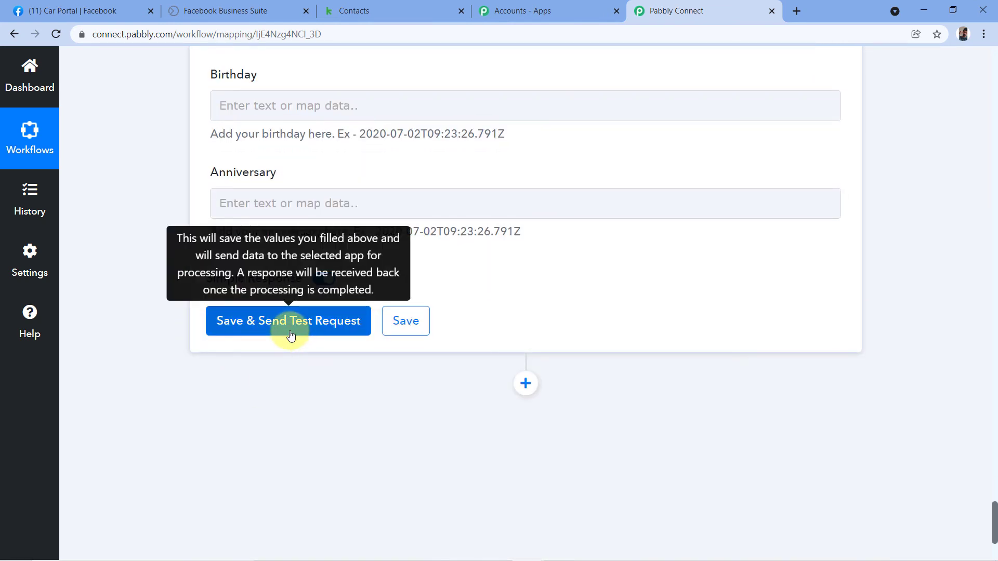
- Save the Keap step and send a test request to create the contact
click(291, 335)
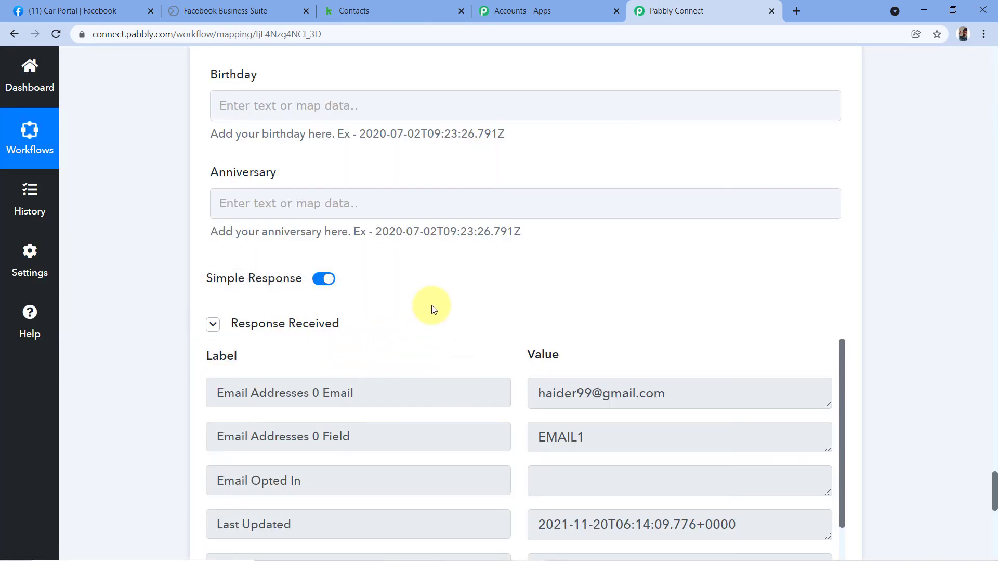
scroll(493, 273, down, 5)
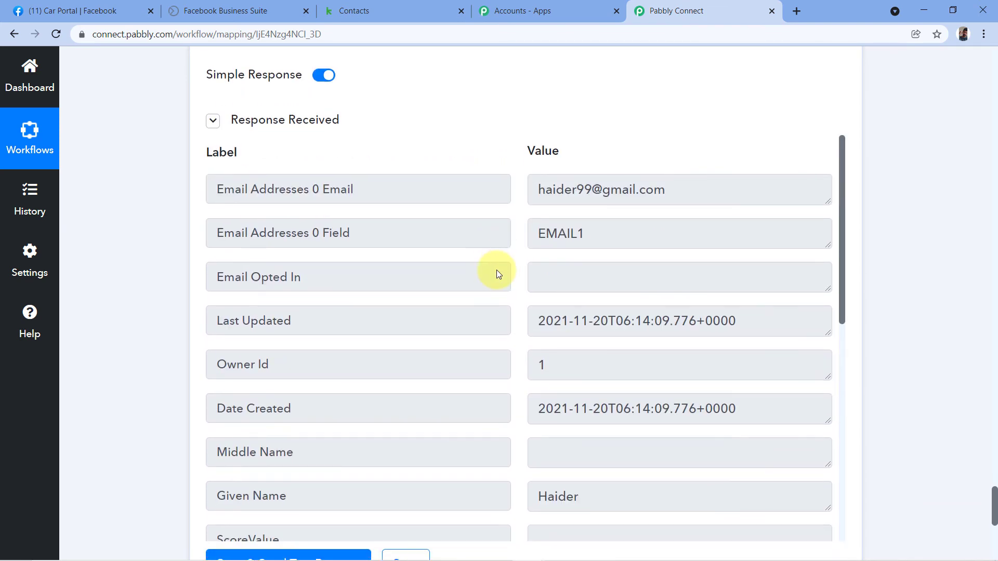
scroll(466, 294, down, 5)
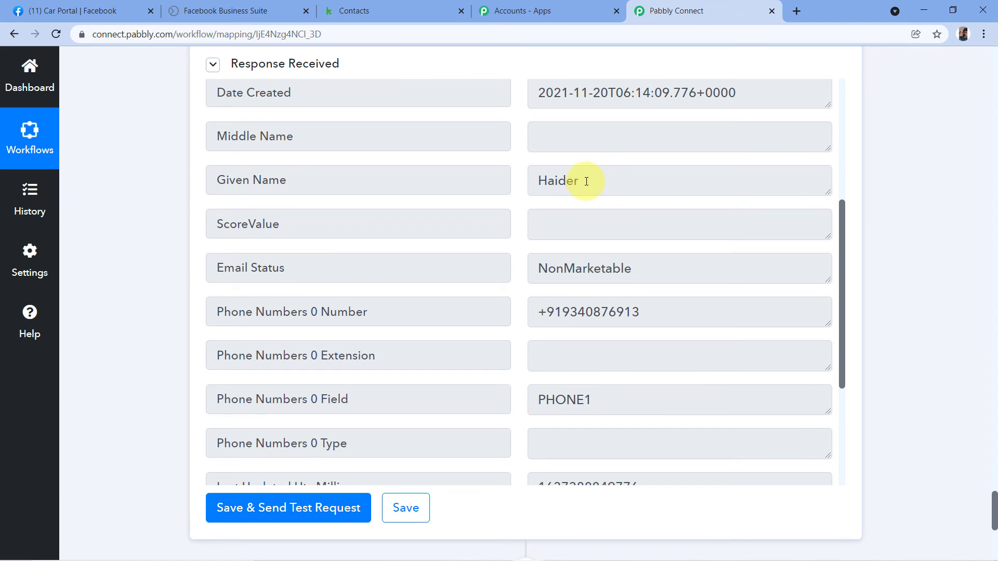
- Compare the Response Received contact details against the Facebook lead form
click(248, 12)
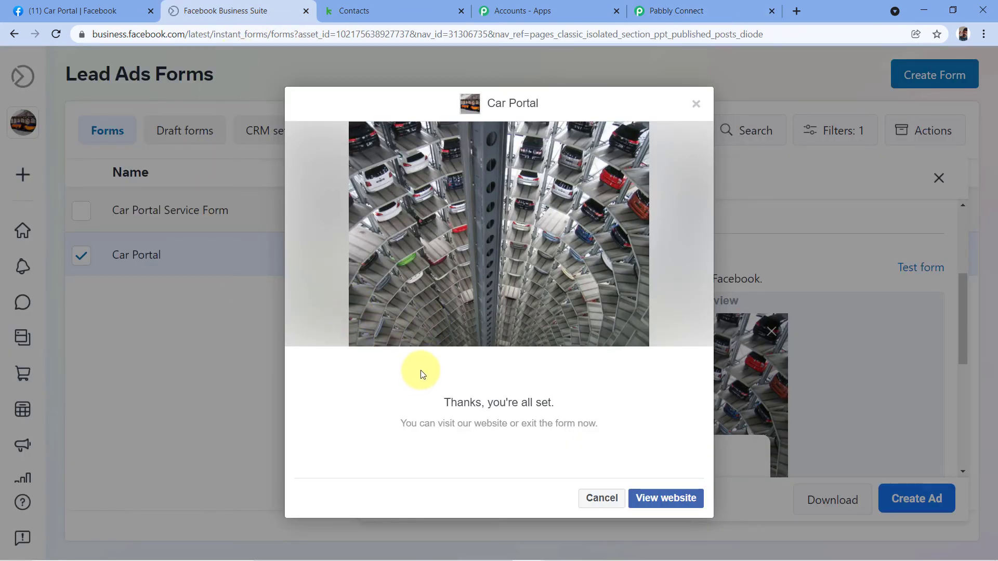
click(726, 8)
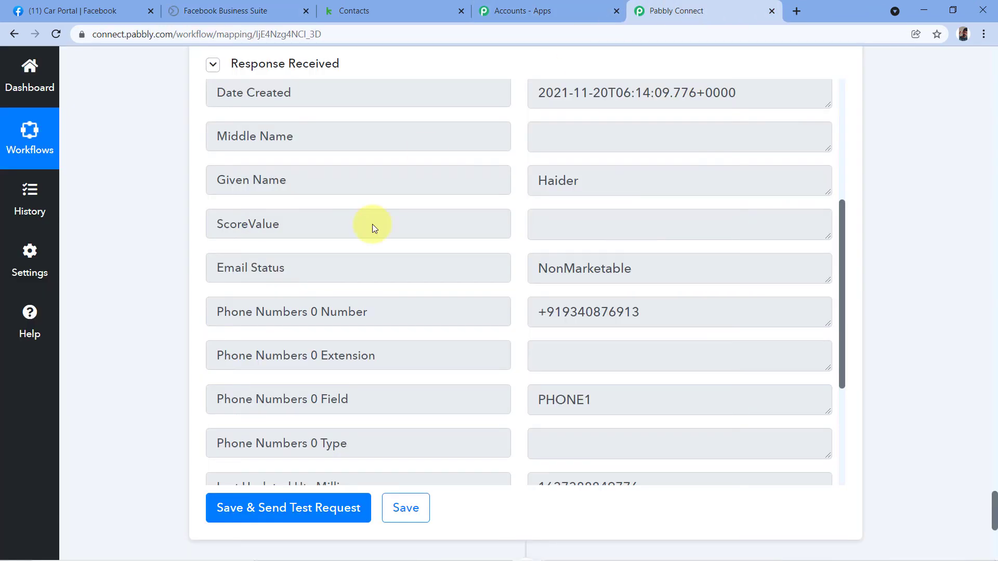
scroll(356, 245, up, 4)
scroll(184, 289, up, 3)
scroll(184, 289, up, 3)
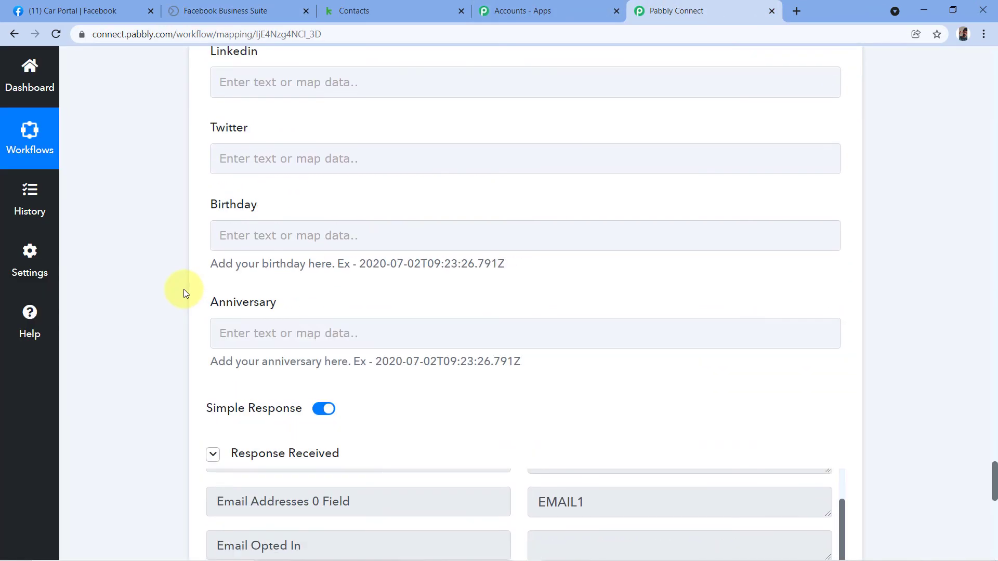
scroll(183, 289, down, 5)
scroll(551, 301, down, 2)
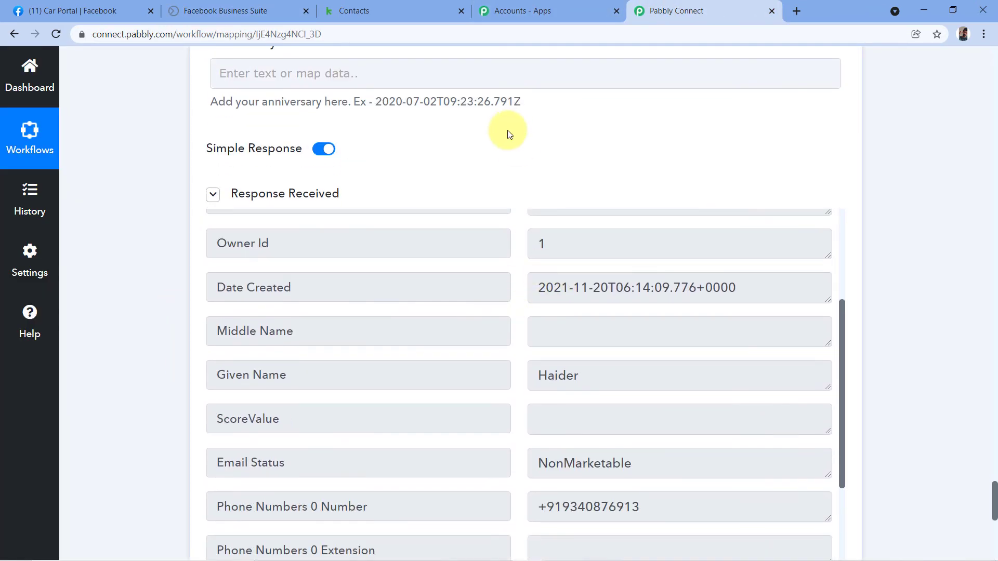
scroll(509, 129, down, 1)
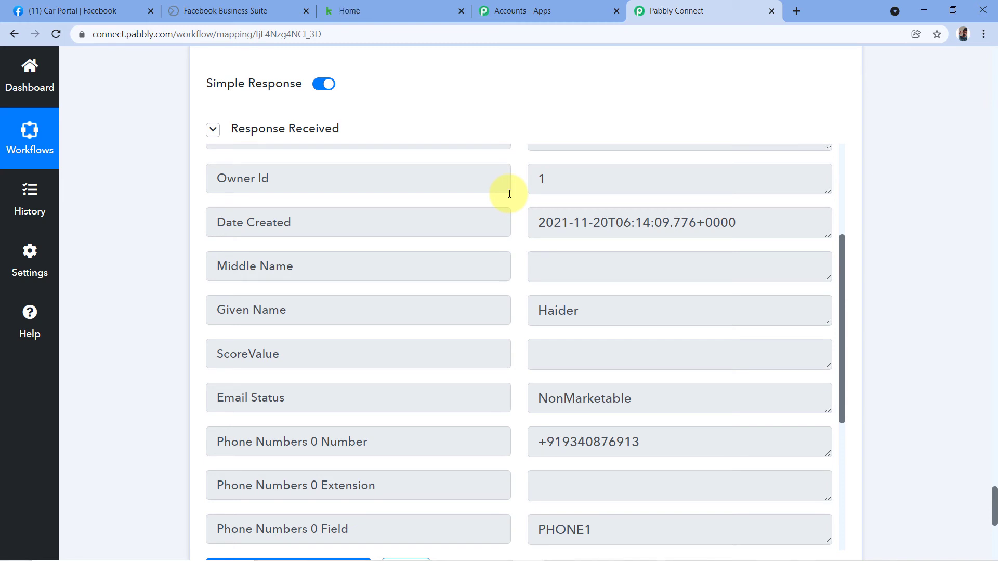
click(402, 9)
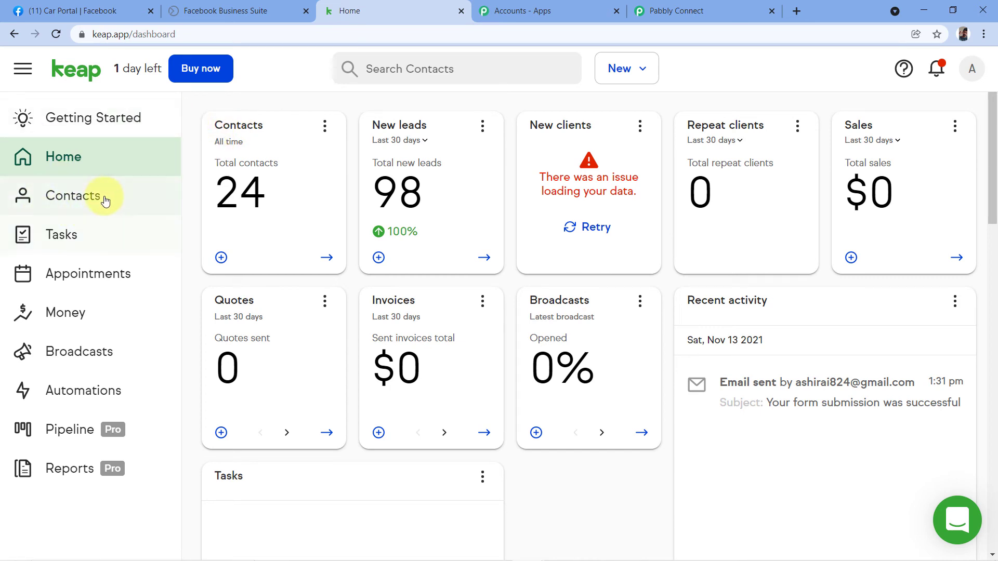
- Open Keap's newest contact and compare its name, phone and email with the Facebook form
click(91, 196)
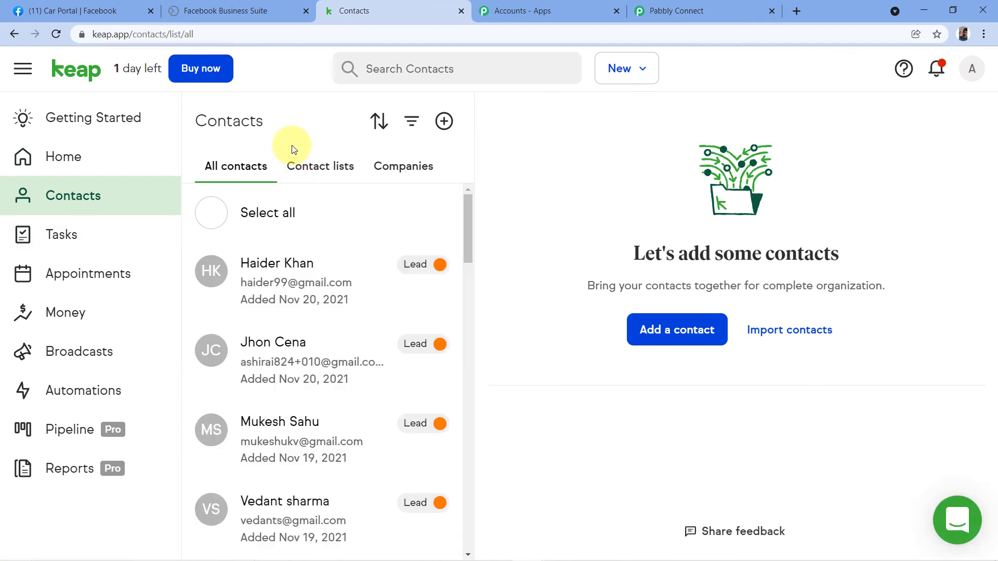
click(273, 274)
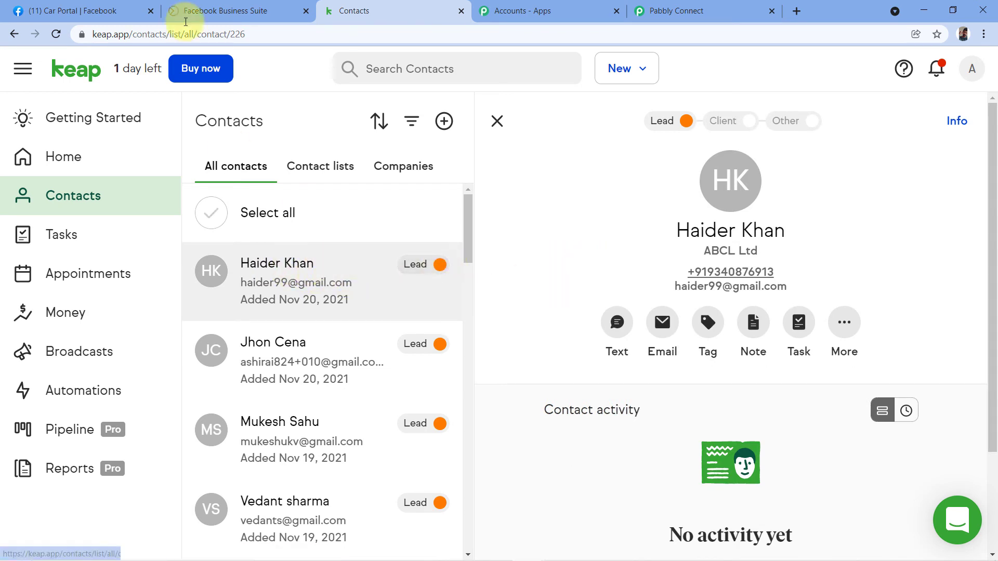
click(224, 9)
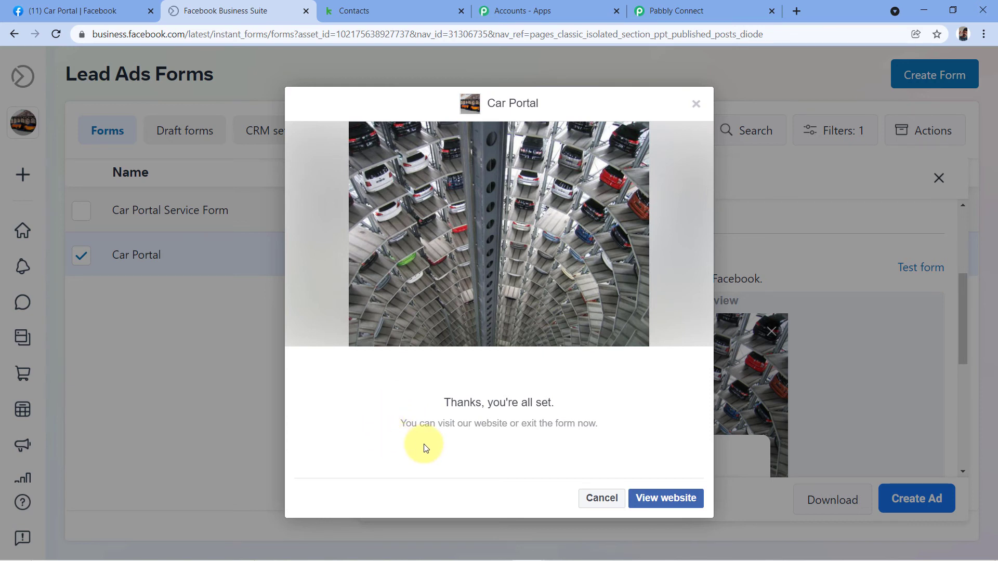
click(438, 10)
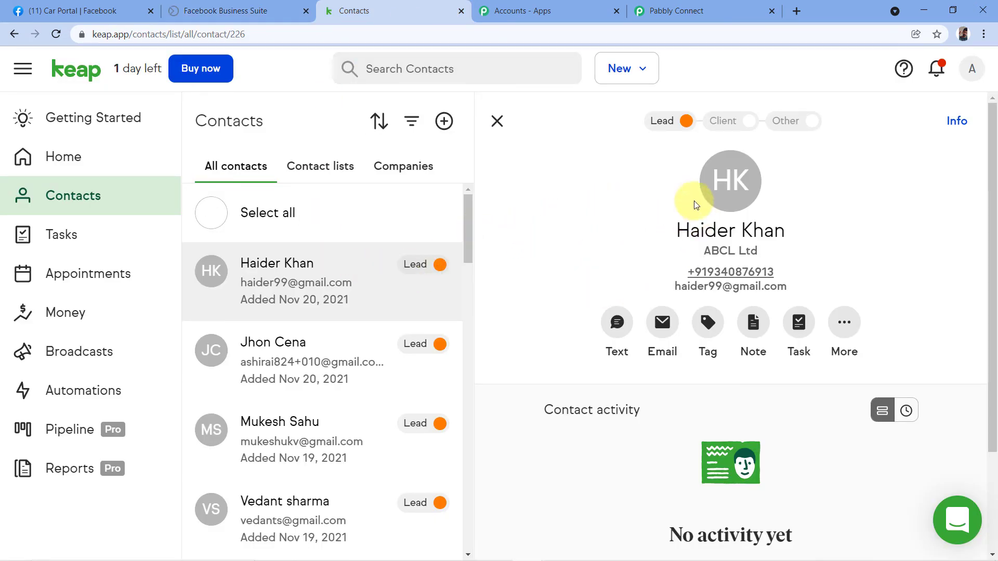
drag(675, 232, 826, 235)
drag(778, 267, 790, 287)
click(603, 229)
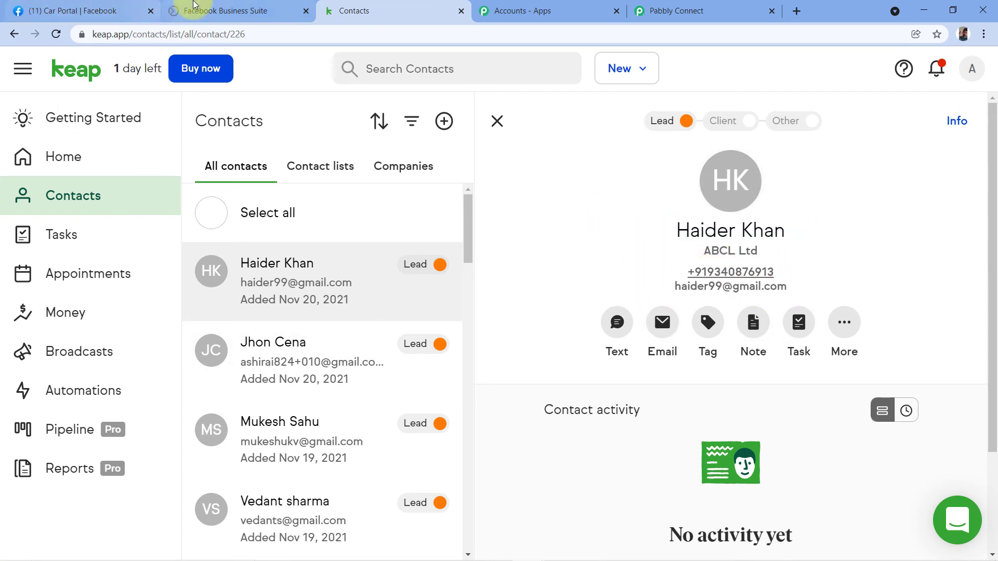
click(192, 4)
click(401, 9)
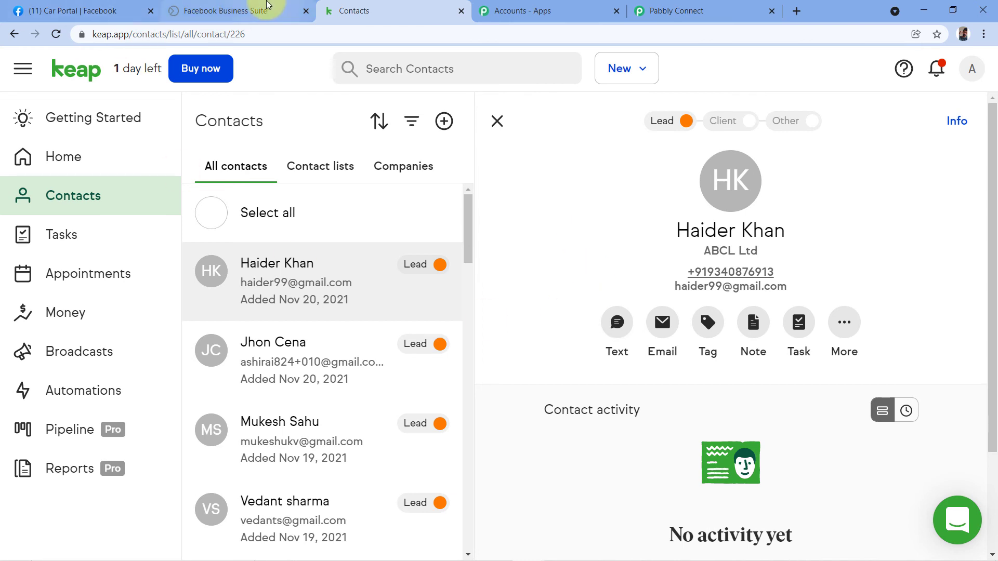
- Replace the Car Portal form's full name, email and phone number with a new person's details
click(266, 6)
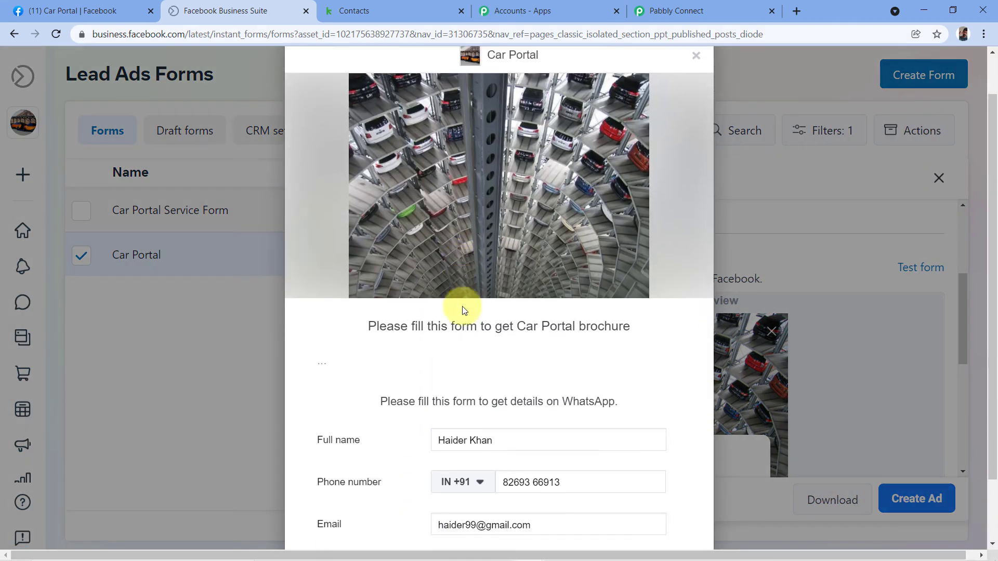
drag(507, 357, 357, 364)
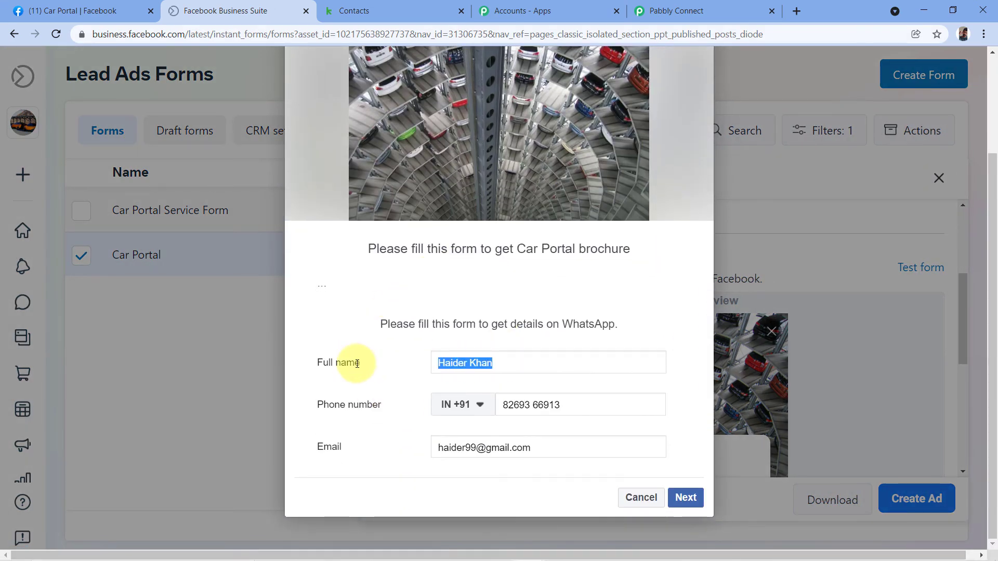
text(Nit)
key(Down)
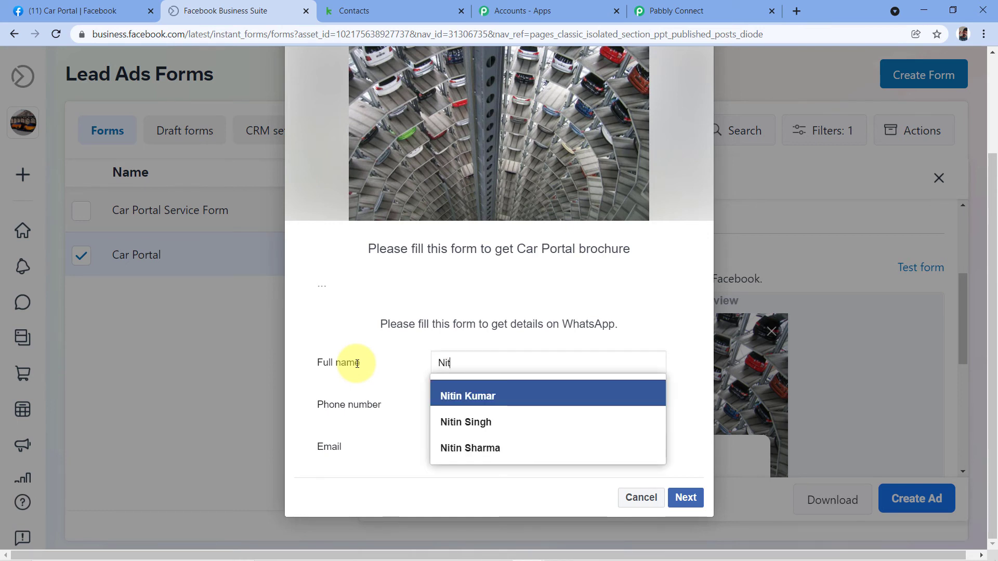
key(Return)
triple_click(465, 448)
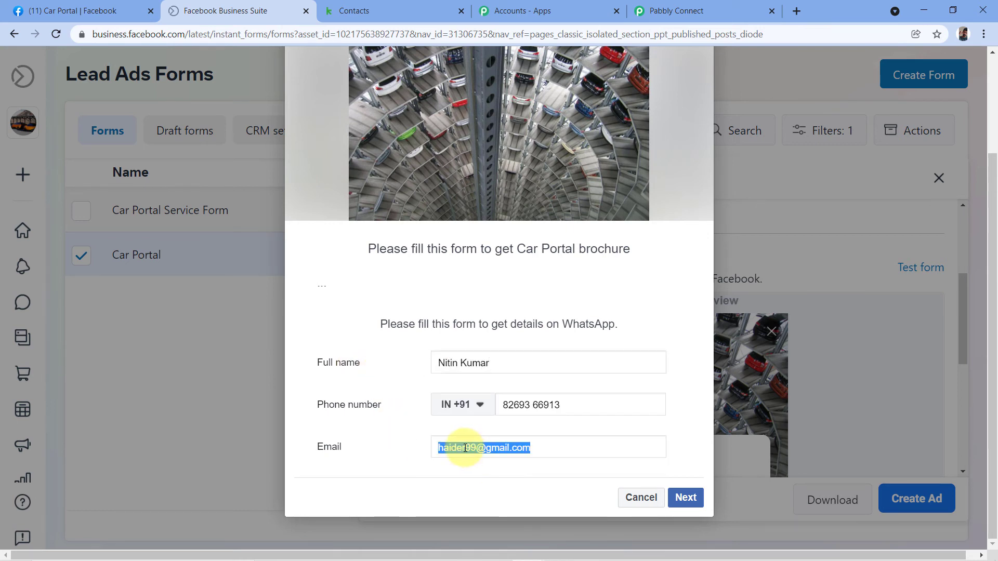
text(nitin)
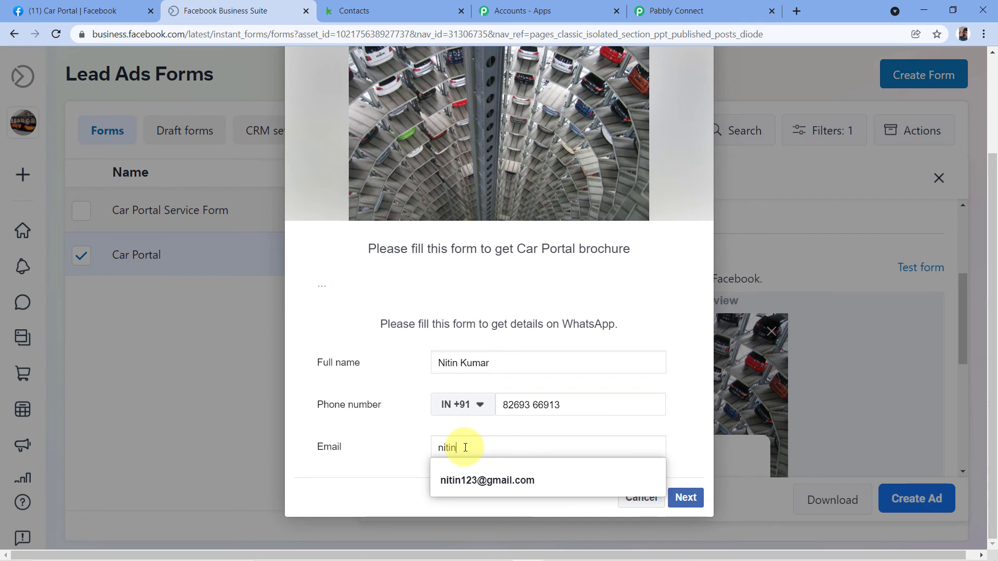
click(457, 474)
drag(568, 405, 489, 414)
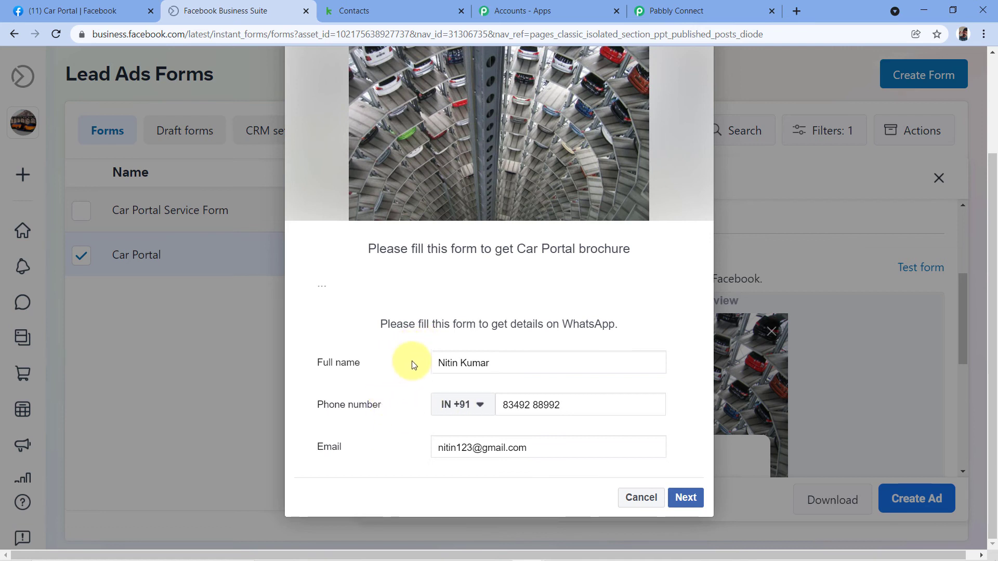
- Submit the new Car Portal test lead
click(685, 497)
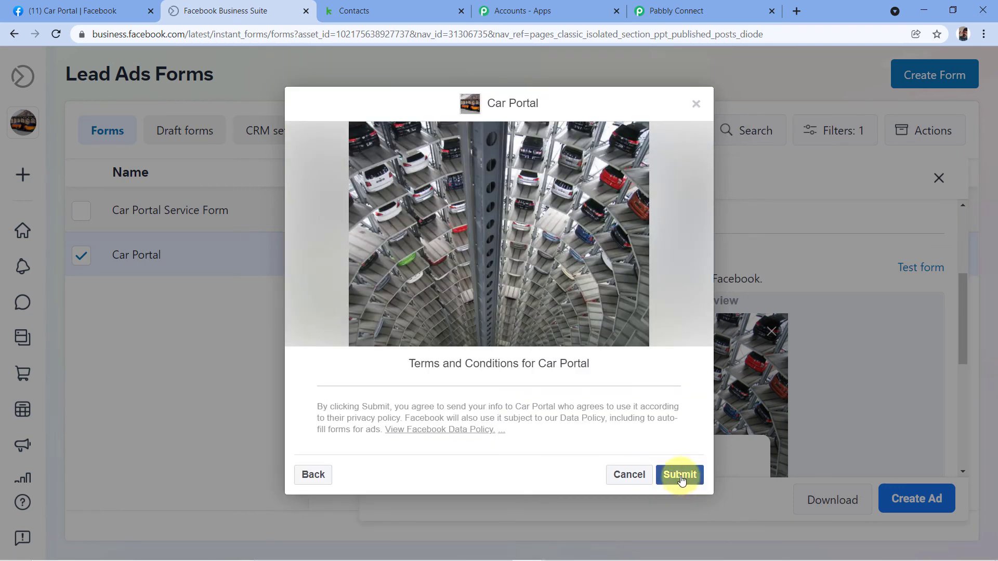
click(681, 475)
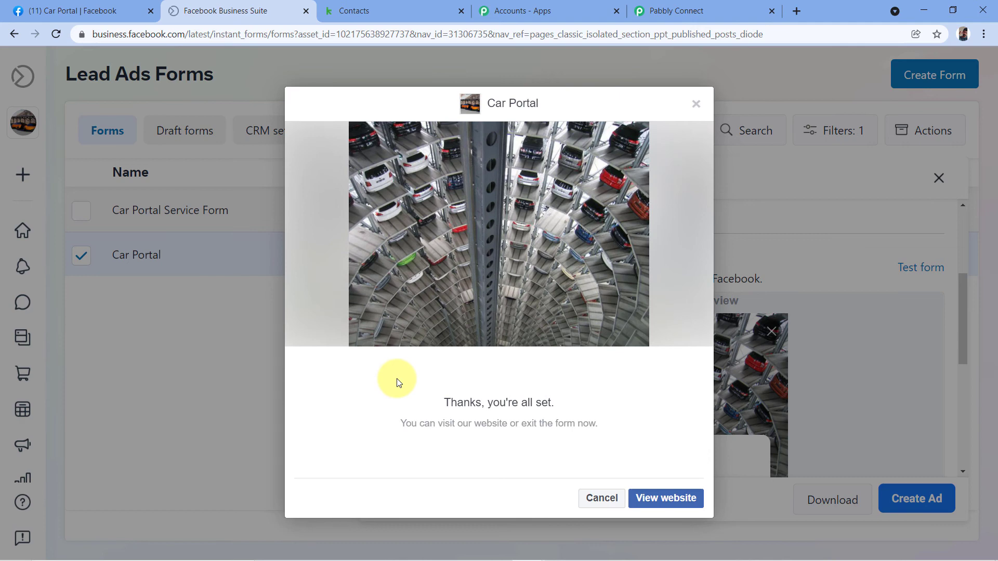
click(376, 9)
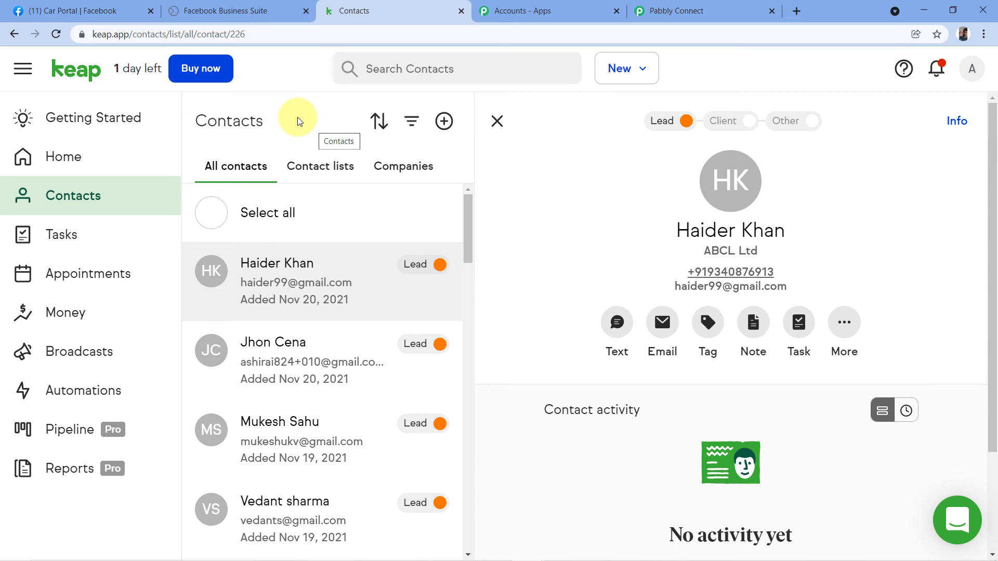
- Reload Keap contacts and verify the new lead's name, email and phone against the Facebook form
click(55, 35)
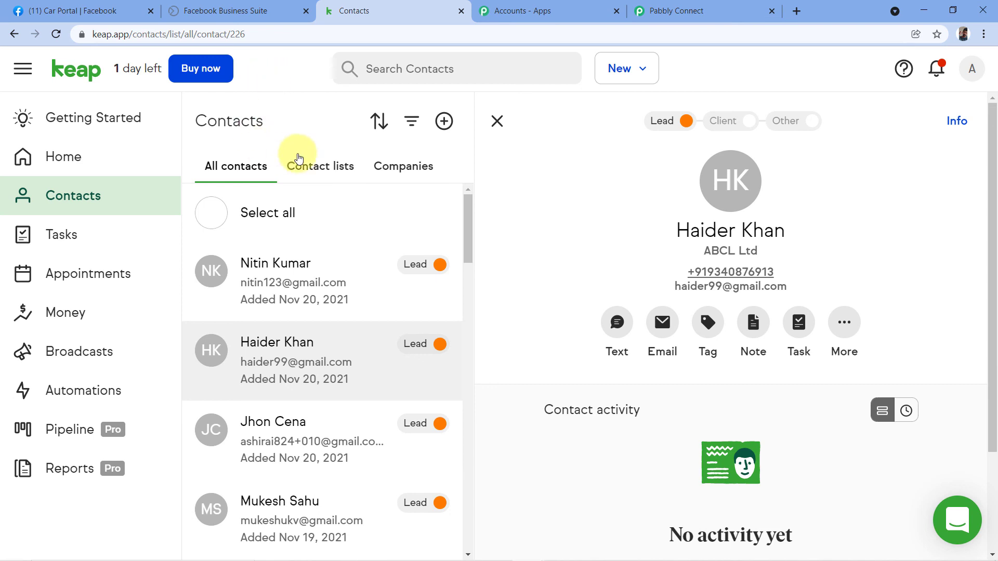
click(278, 283)
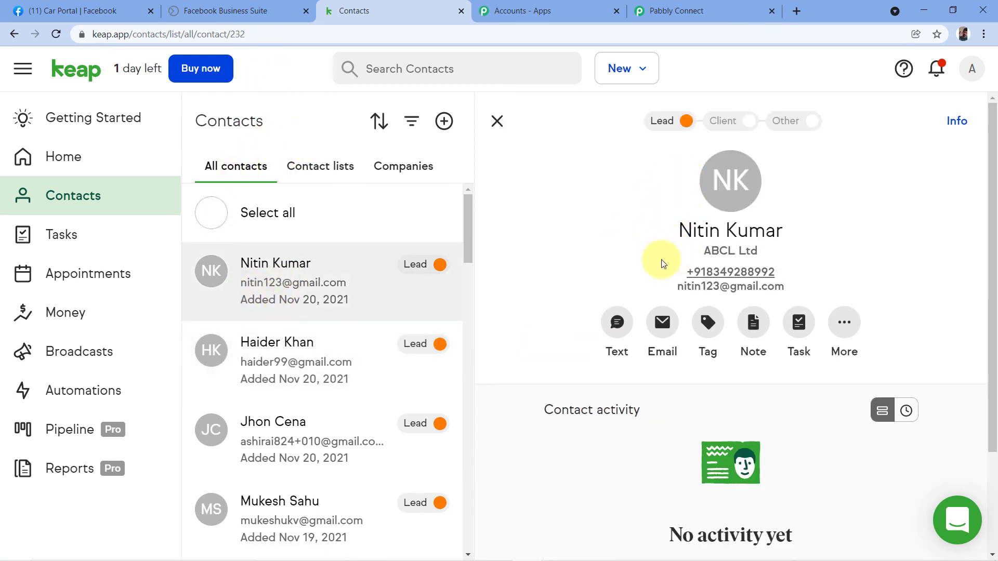
click(245, 10)
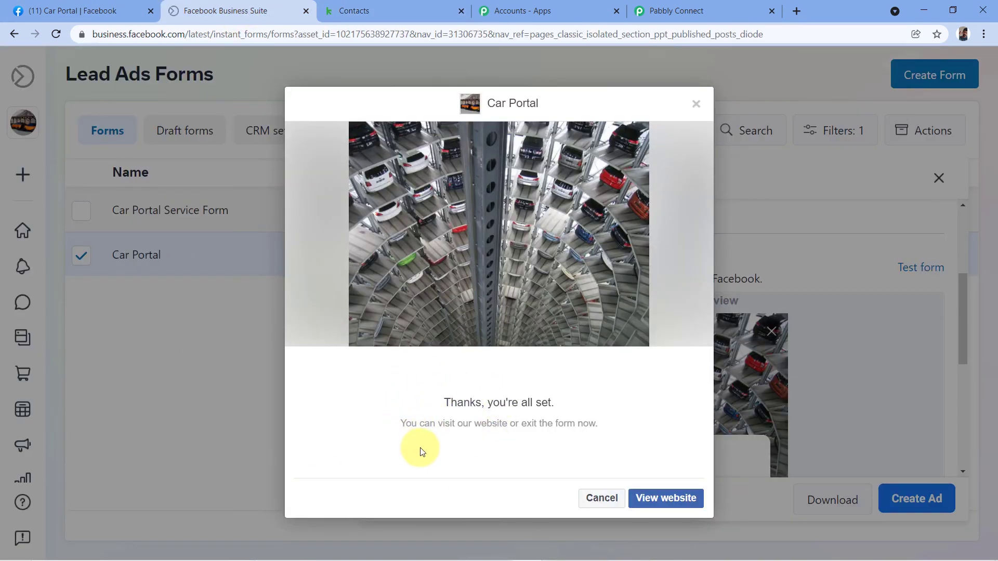
click(383, 11)
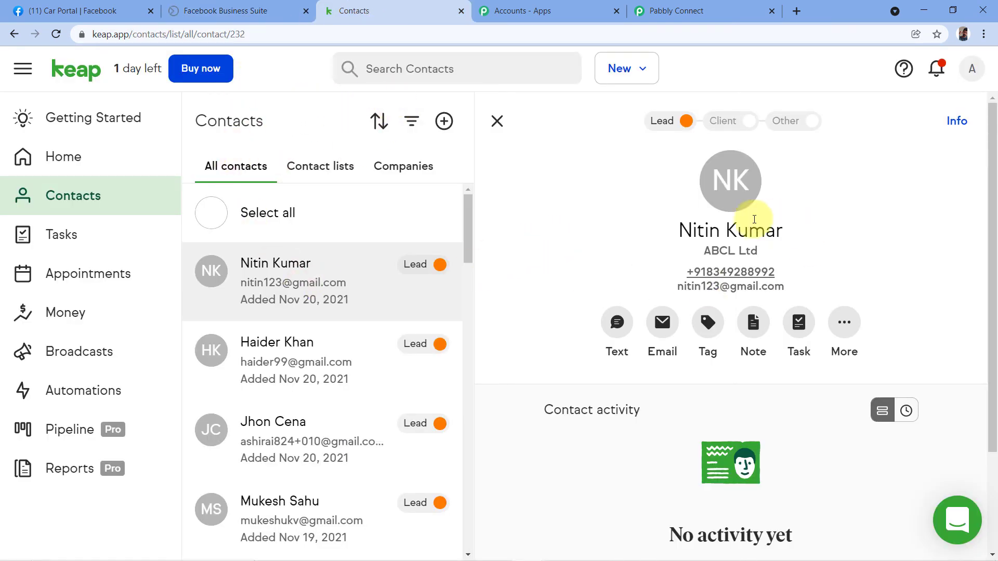
drag(669, 231, 795, 230)
mouse_move(791, 286)
mouse_down()
mouse_move(668, 286)
mouse_move(685, 267)
mouse_move(797, 267)
mouse_up()
click(797, 267)
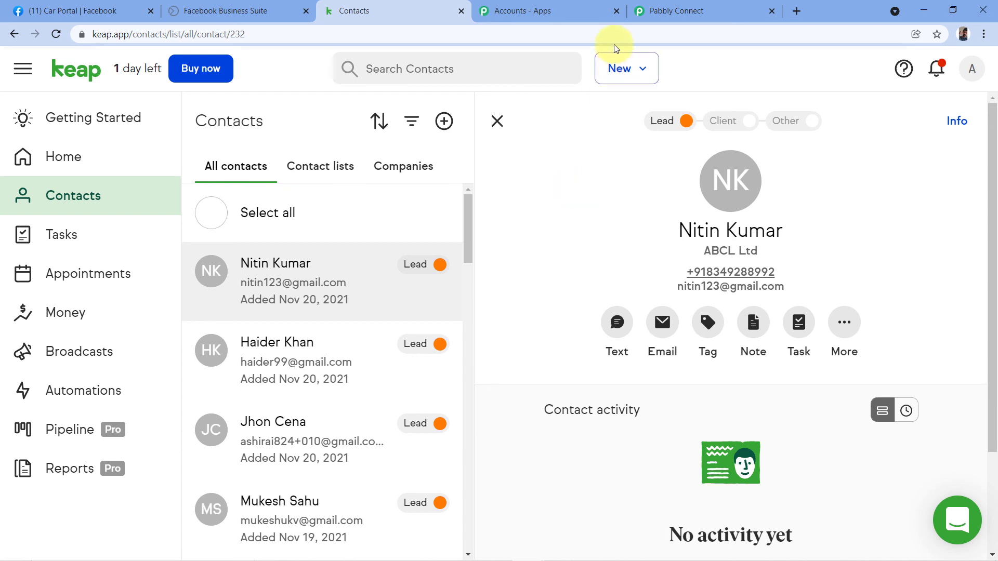
click(694, 11)
- Collapse the Keap create contact, Text Formatter and Facebook Lead Ads trigger steps in turn
scroll(921, 144, up, 1)
scroll(925, 296, up, 10)
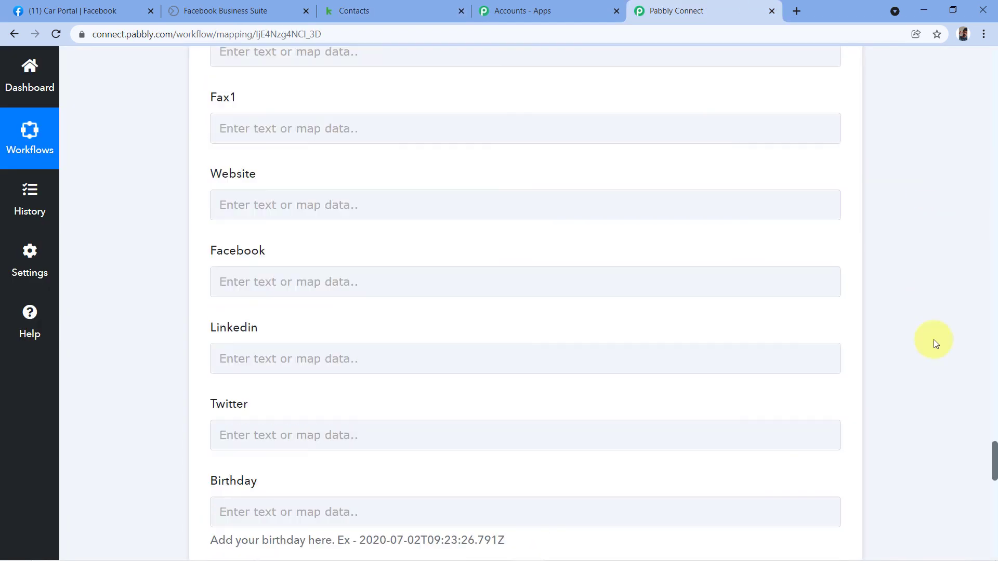
drag(991, 457, 973, 244)
click(843, 174)
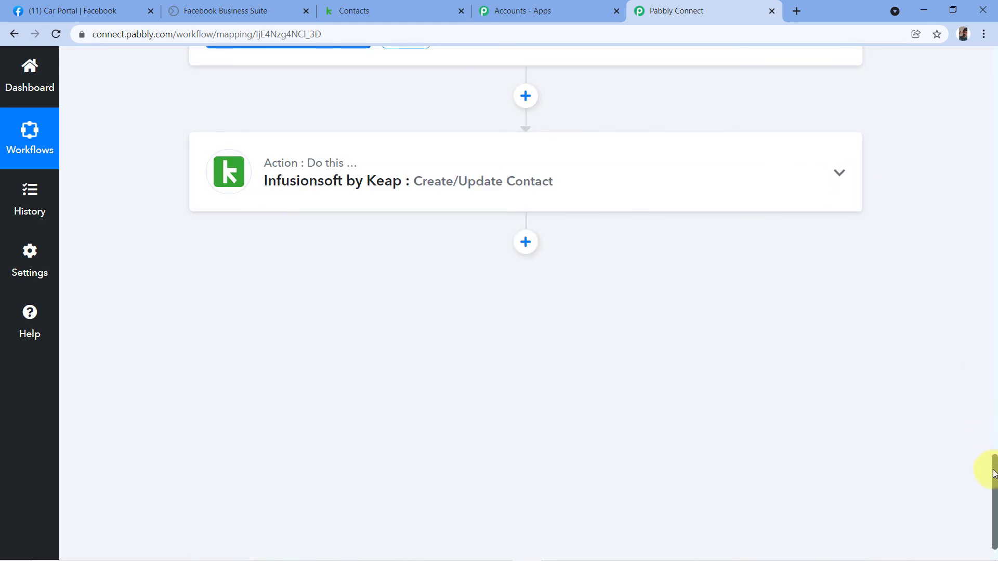
scroll(955, 292, up, 10)
click(834, 143)
scroll(857, 160, up, 5)
click(845, 156)
scroll(131, 201, up, 1)
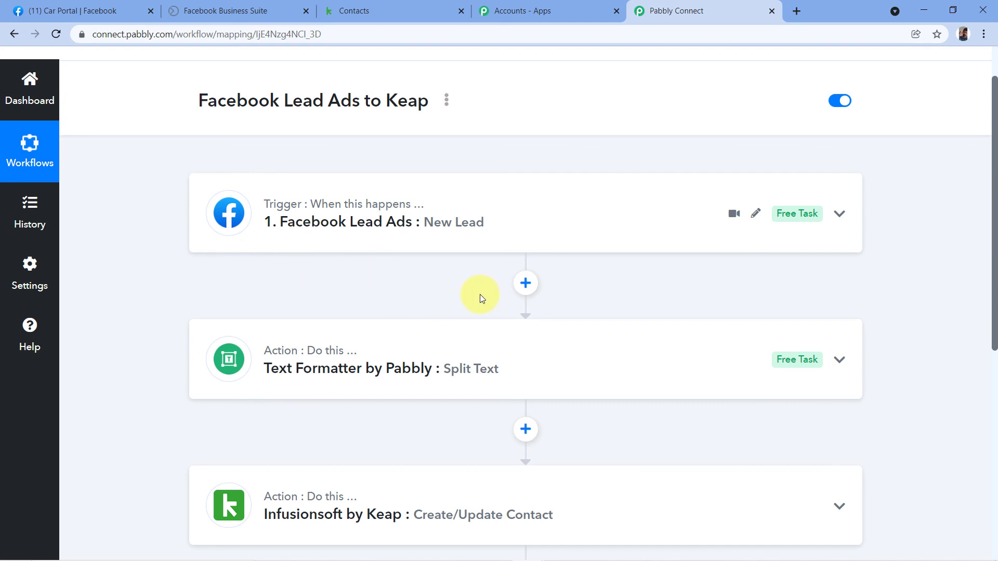
scroll(451, 212, down, 1)
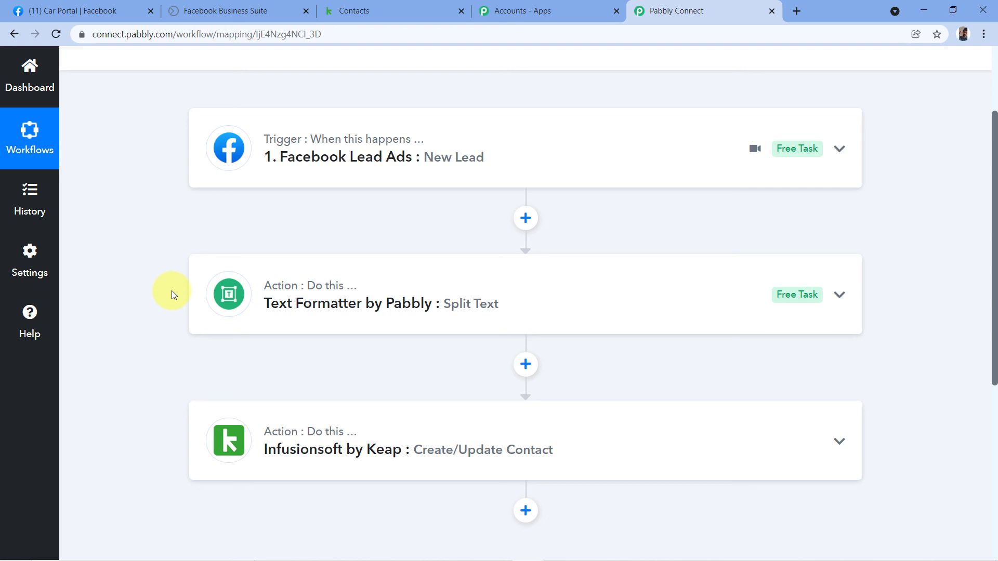
scroll(172, 291, down, 1)
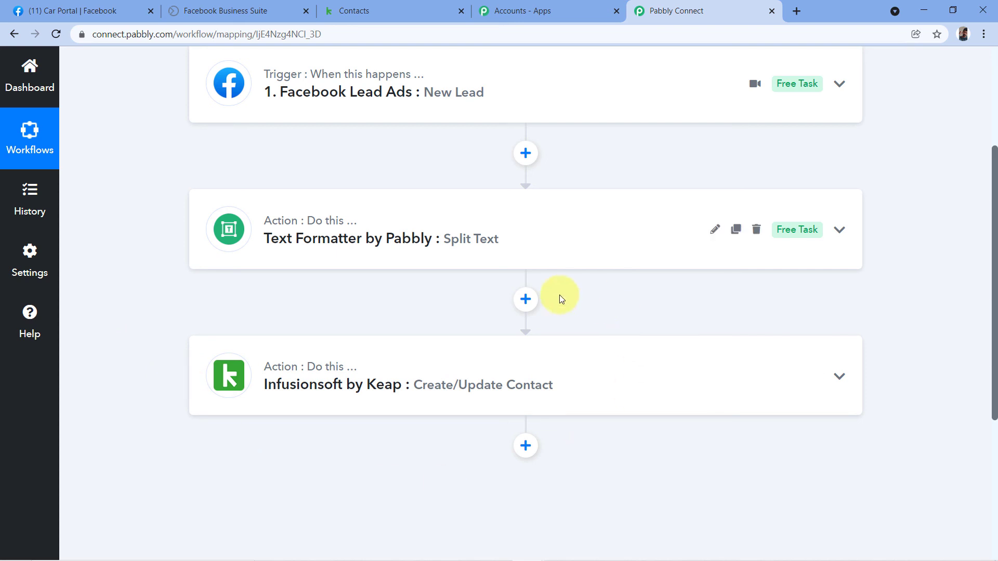
scroll(661, 178, up, 4)
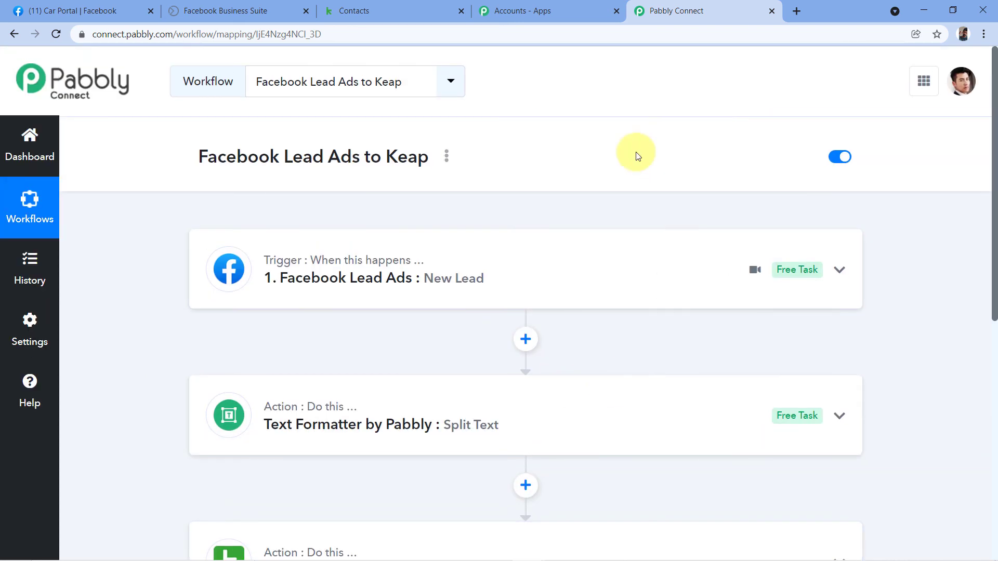